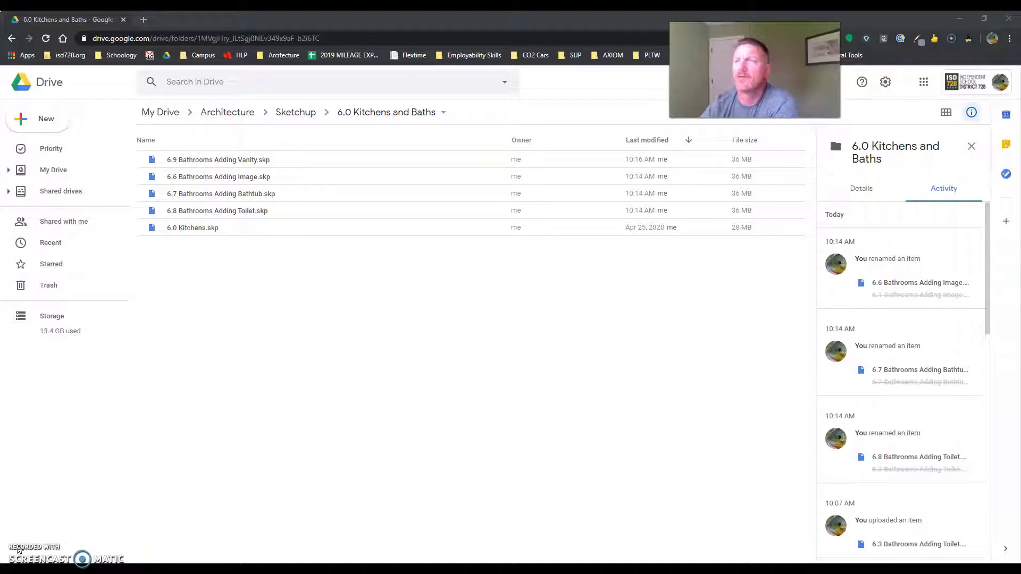
Bring up the bathroom model and orbit and zoom in around the toilet
{"action": "left_click", "coordinate": [12, 553]}
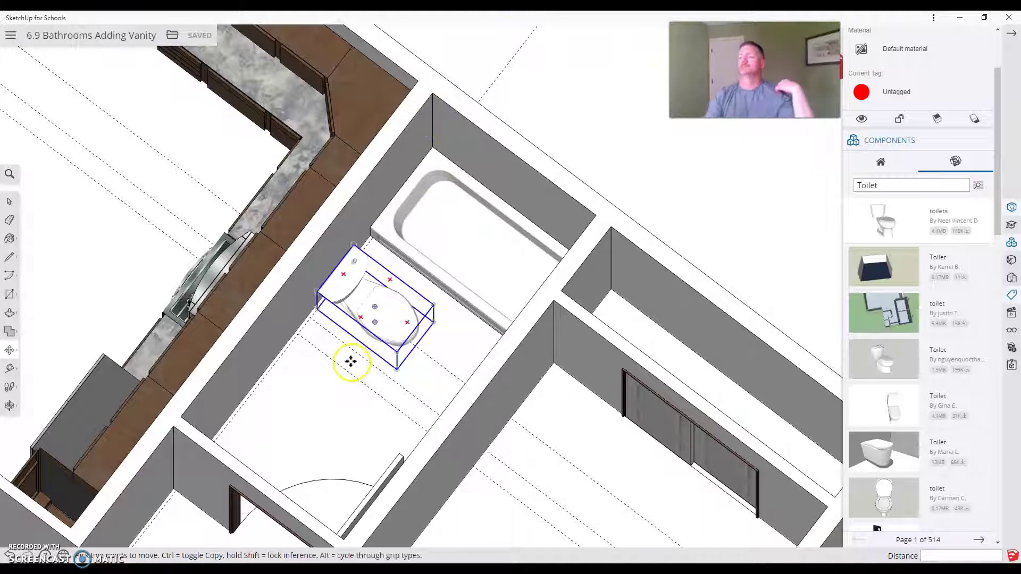
{"action": "middle_click_drag", "start_coordinate": [349, 358], "coordinate": [240, 344]}
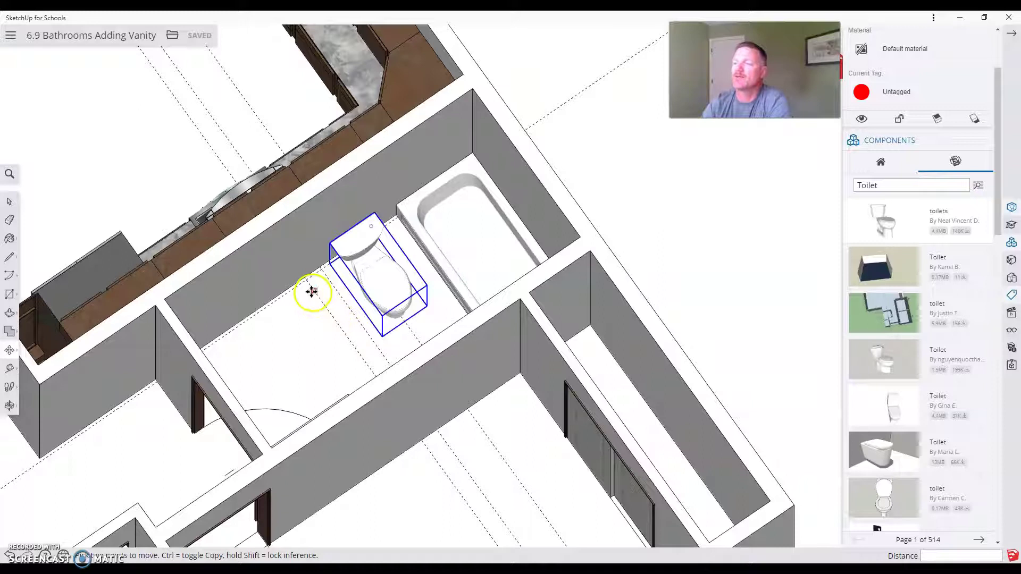
{"action": "scroll", "coordinate": [294, 361], "scroll_direction": "down", "scroll_amount": 6}
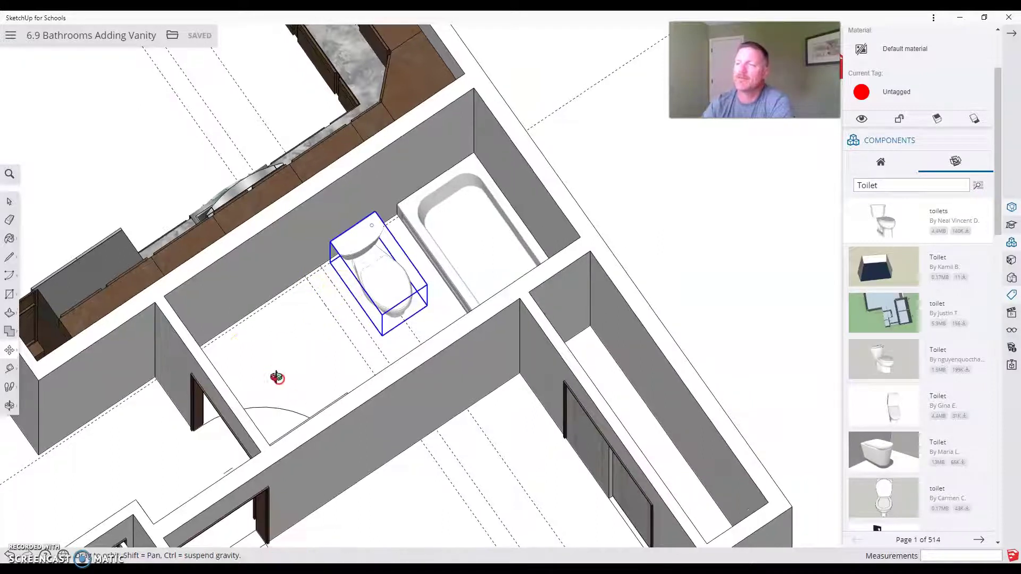
{"action": "scroll", "coordinate": [272, 282], "scroll_direction": "down", "scroll_amount": 5}
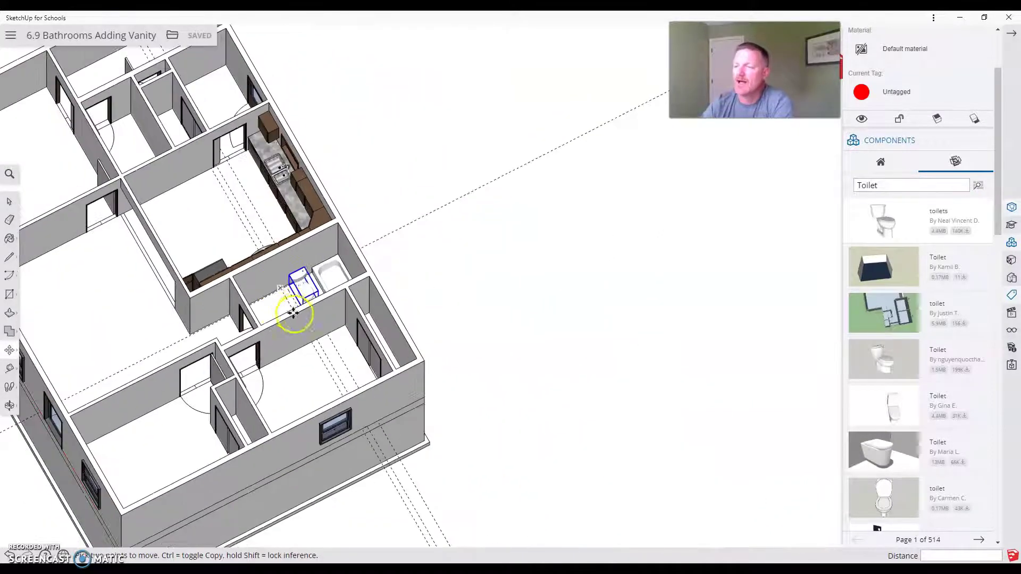
{"action": "scroll", "coordinate": [209, 483], "scroll_direction": "up", "scroll_amount": 4}
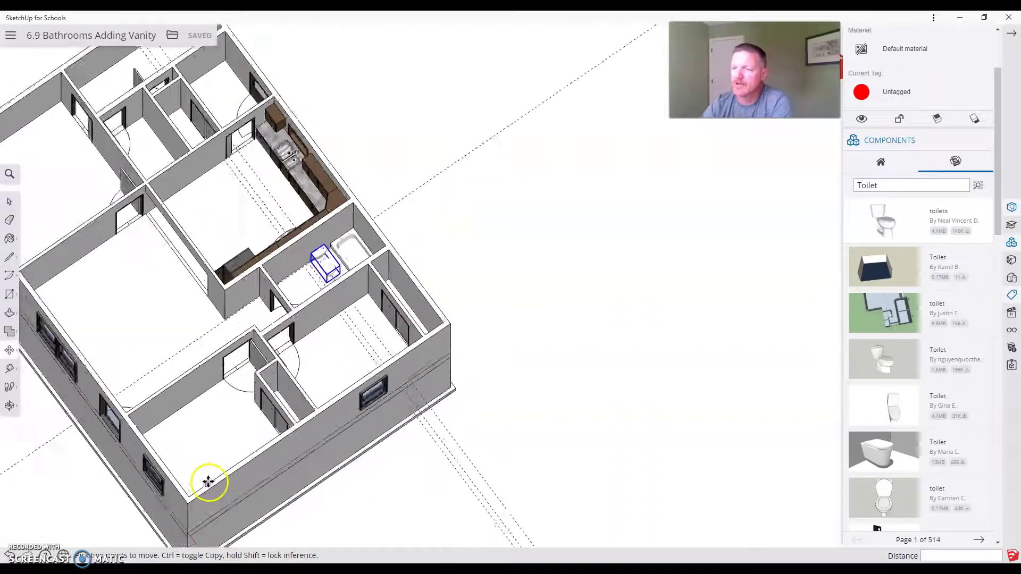
{"action": "scroll", "coordinate": [341, 364], "scroll_direction": "down", "scroll_amount": 3}
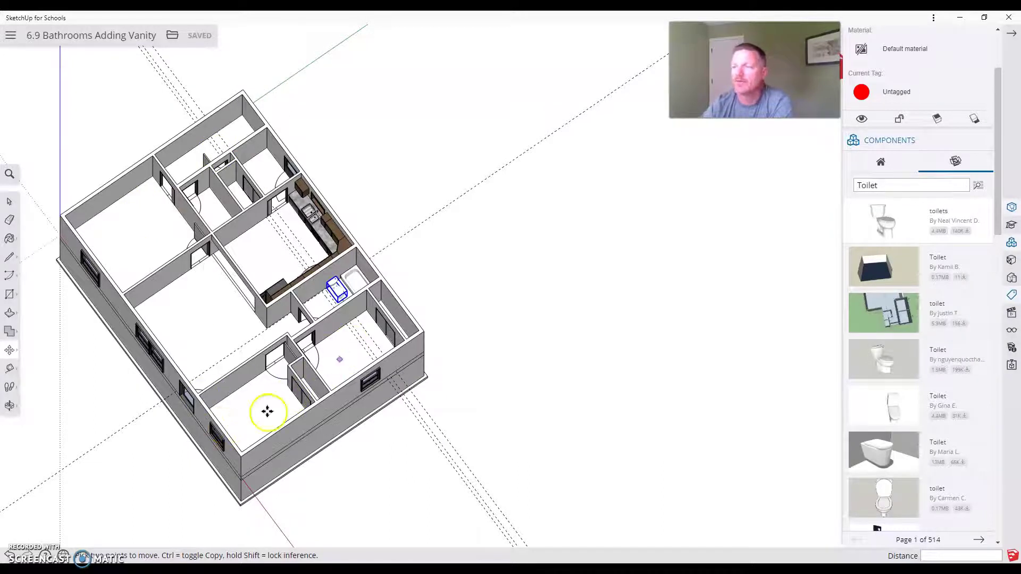
{"action": "scroll", "coordinate": [273, 378], "scroll_direction": "up", "scroll_amount": 2}
{"action": "scroll", "coordinate": [249, 398], "scroll_direction": "up", "scroll_amount": 2}
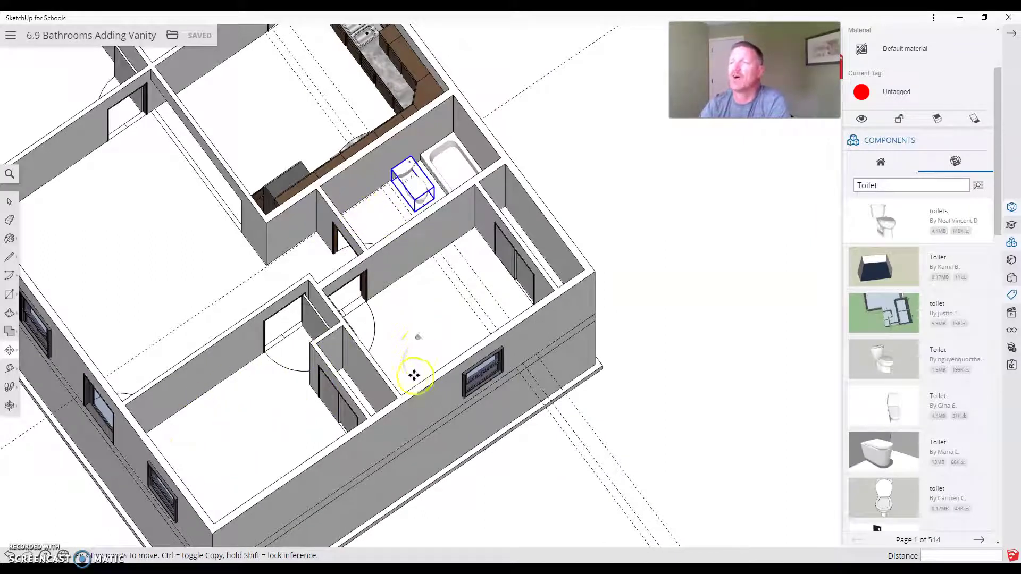
{"action": "scroll", "coordinate": [423, 327], "scroll_direction": "down", "scroll_amount": 4}
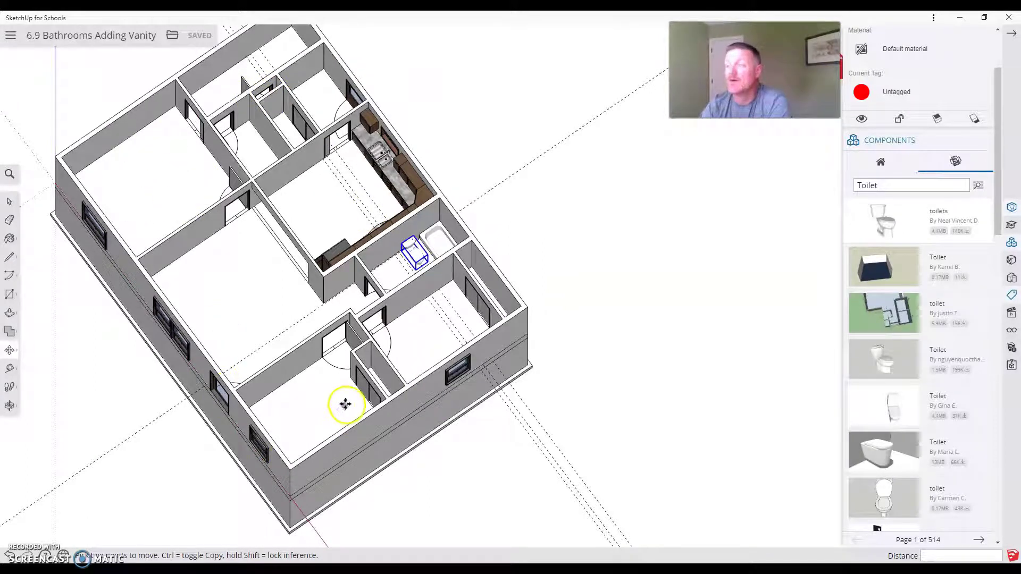
{"action": "scroll", "coordinate": [377, 276], "scroll_direction": "up", "scroll_amount": 3}
{"action": "scroll", "coordinate": [379, 278], "scroll_direction": "up", "scroll_amount": 3}
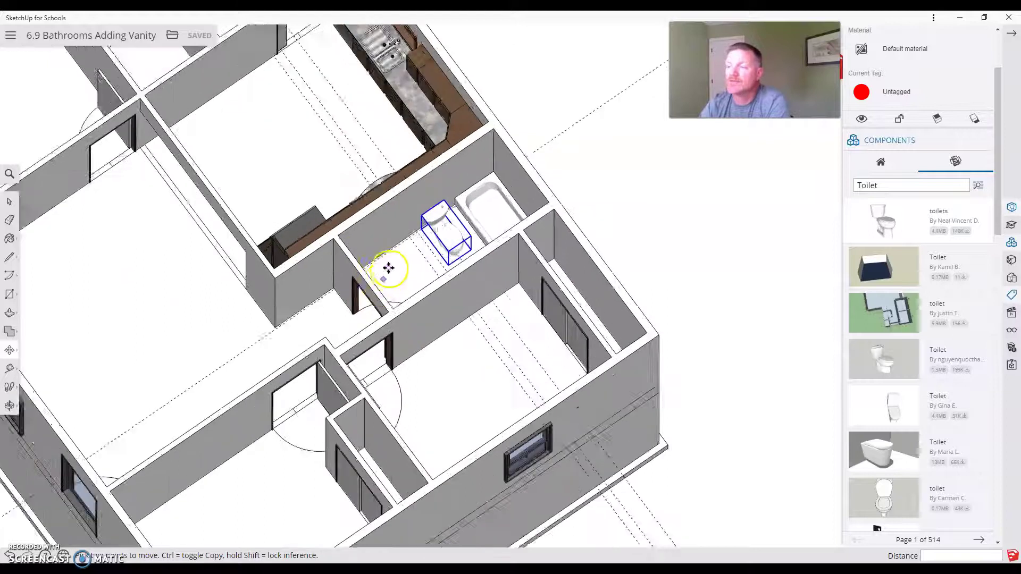
{"action": "scroll", "coordinate": [382, 277], "scroll_direction": "down", "scroll_amount": 3}
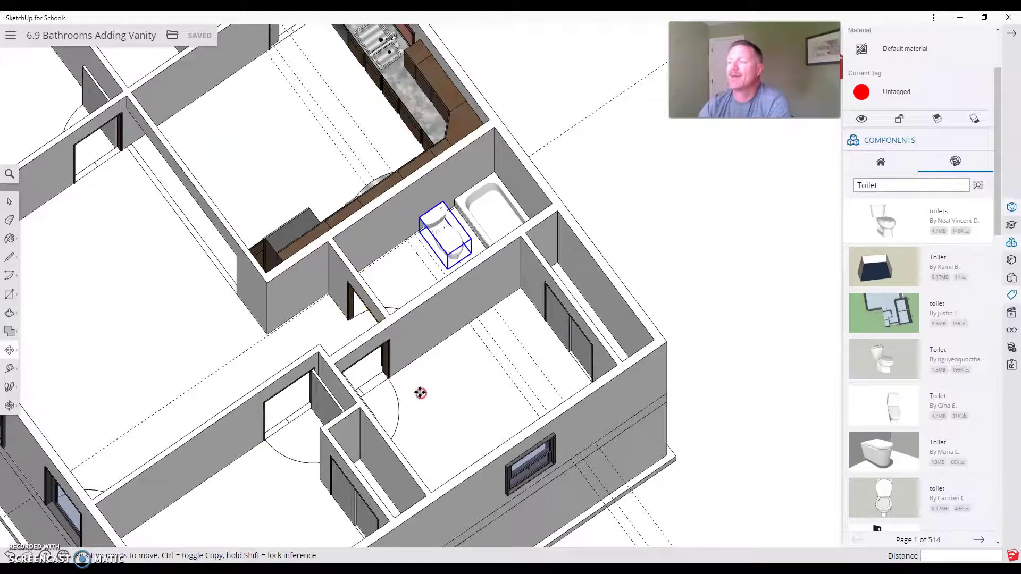
{"action": "scroll", "coordinate": [306, 417], "scroll_direction": "up", "scroll_amount": 2}
Check the bathroom from the top view, then return to the angled 3D view
{"action": "key", "text": "2"}
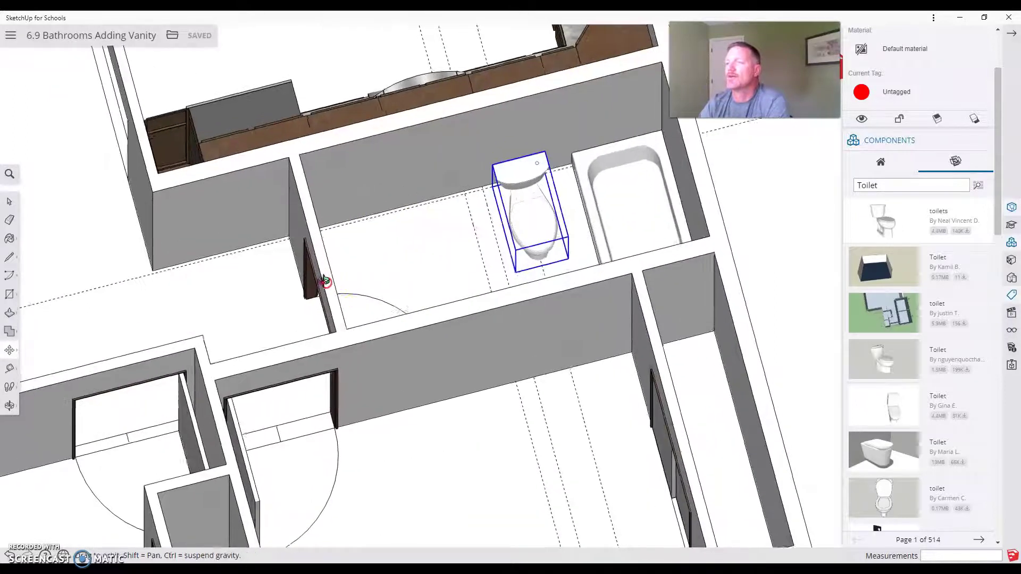
{"action": "scroll", "coordinate": [409, 176], "scroll_direction": "up", "scroll_amount": 1}
{"action": "key", "text": "1"}
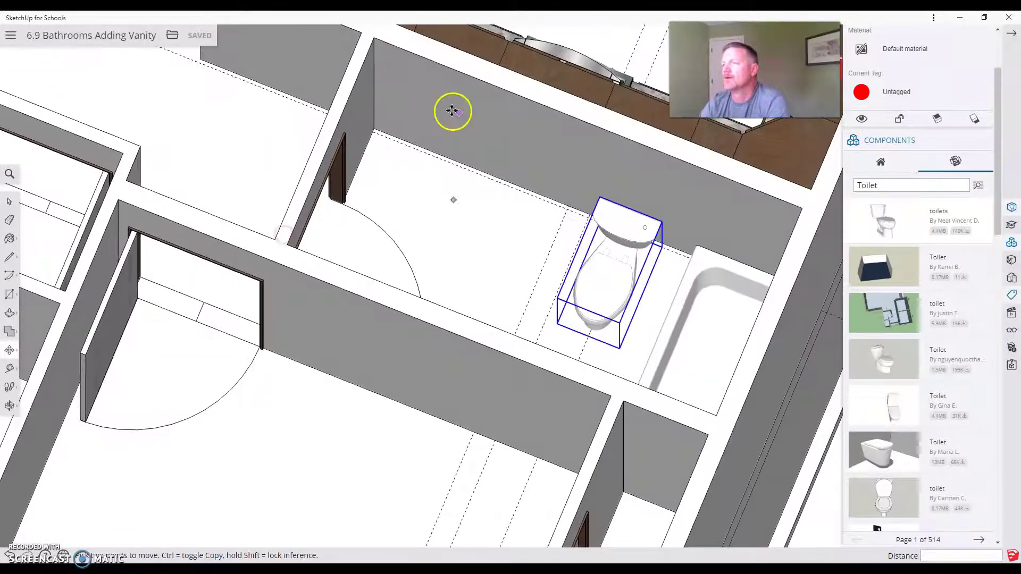
{"action": "scroll", "coordinate": [442, 112], "scroll_direction": "up", "scroll_amount": 3}
{"action": "scroll", "coordinate": [442, 115], "scroll_direction": "up", "scroll_amount": 1}
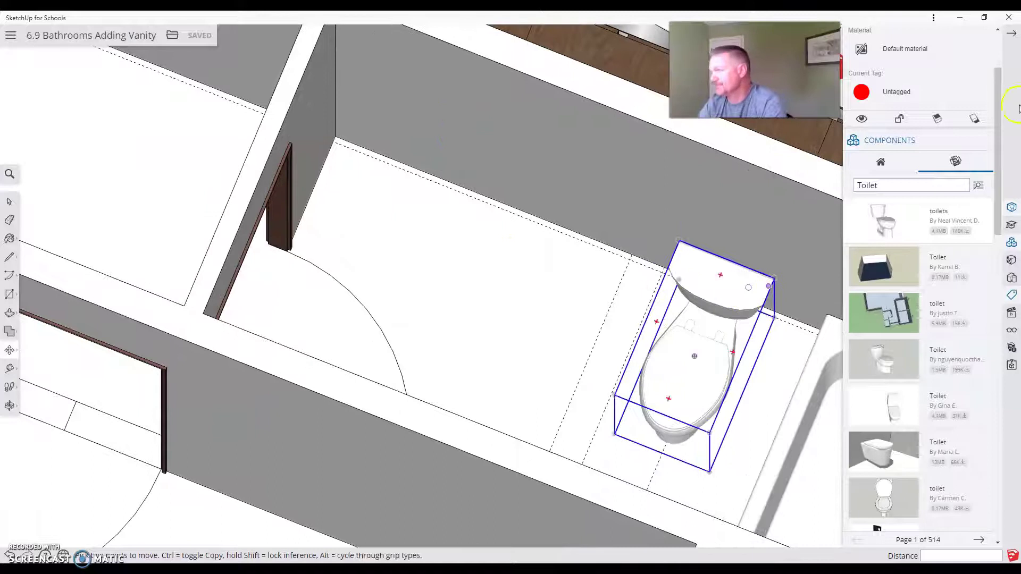
Show the toilet's component details, measure from the door-side wall edge toward the toilet, and collapse the tray
{"action": "left_click", "coordinate": [1011, 207]}
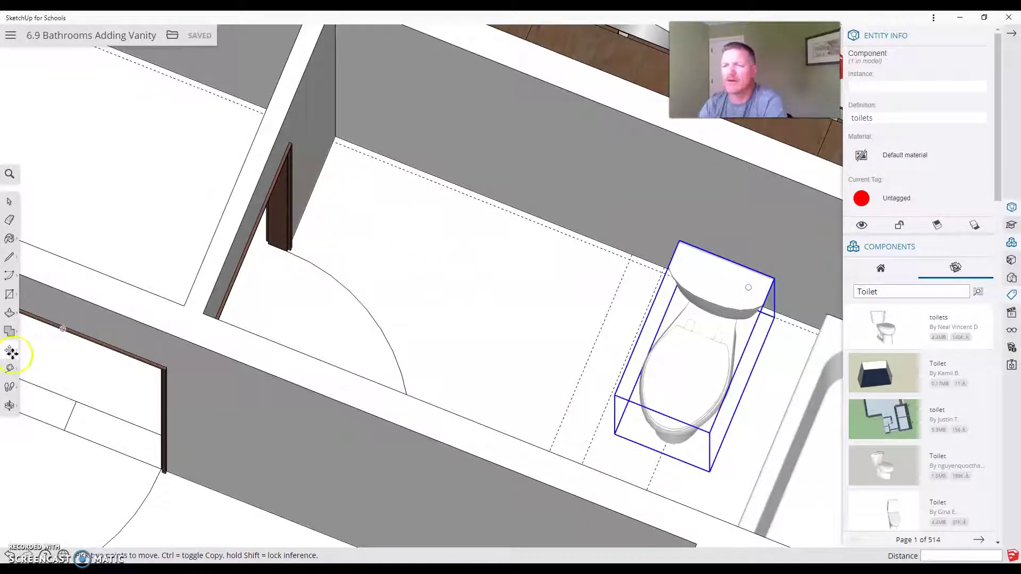
{"action": "left_click", "coordinate": [14, 368]}
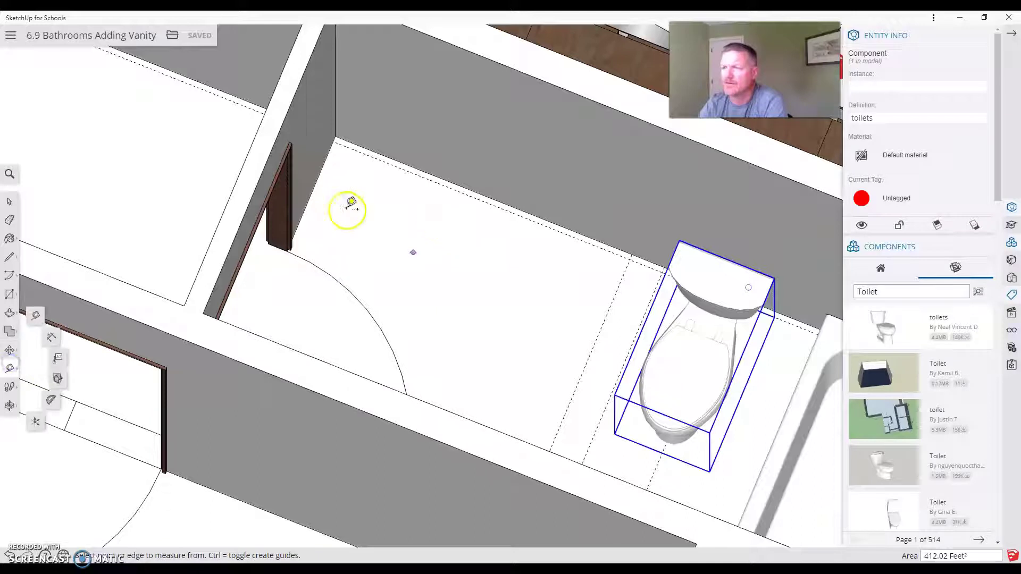
{"action": "left_click", "coordinate": [308, 203]}
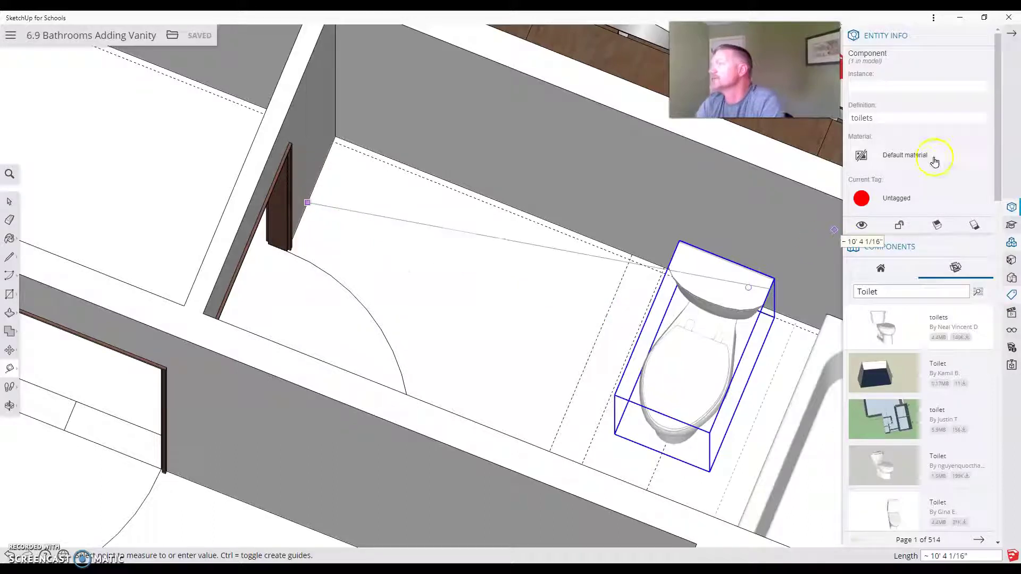
{"action": "left_click", "coordinate": [1012, 33]}
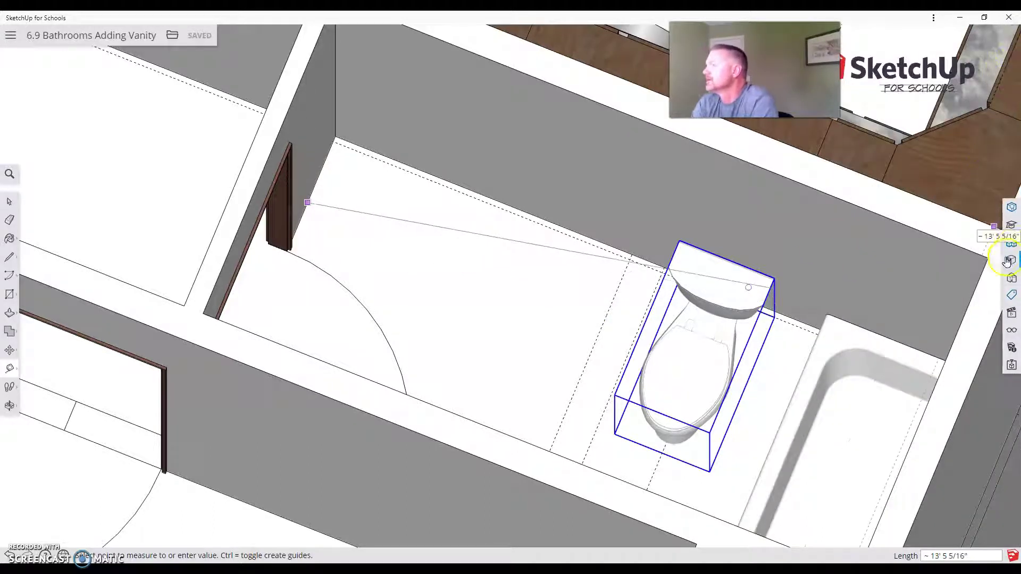
Open the Components panel and switch to the In Model component list
{"action": "scroll", "coordinate": [713, 319], "scroll_direction": "down", "scroll_amount": 6}
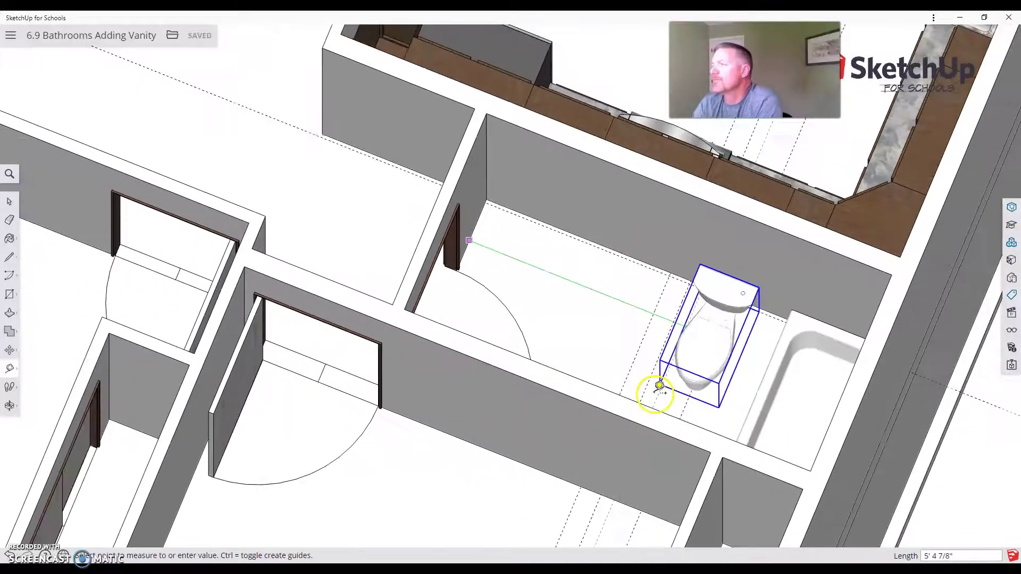
{"action": "scroll", "coordinate": [651, 338], "scroll_direction": "down", "scroll_amount": 8}
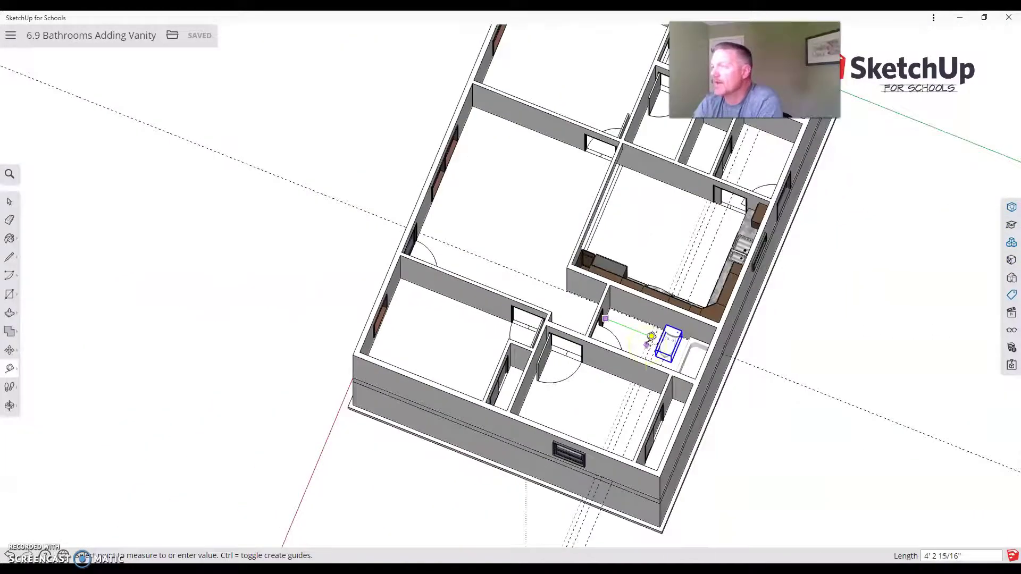
{"action": "scroll", "coordinate": [683, 351], "scroll_direction": "up", "scroll_amount": 8}
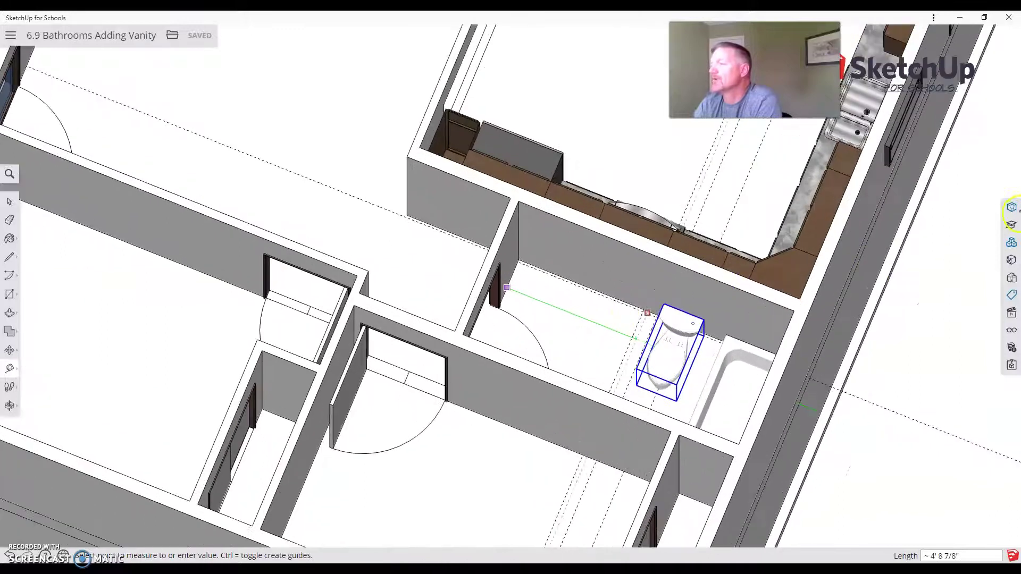
{"action": "left_click", "coordinate": [1012, 245]}
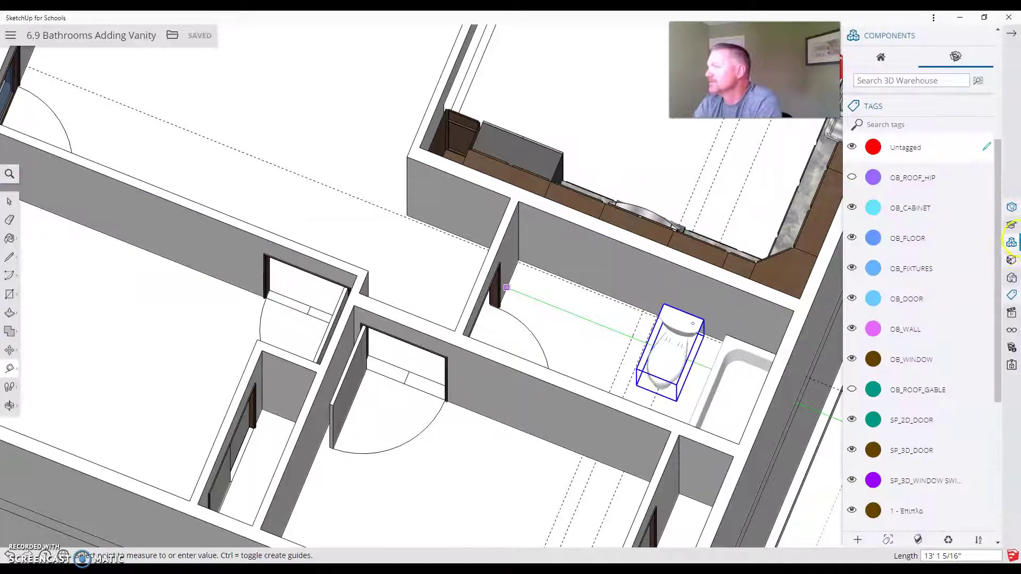
{"action": "left_click", "coordinate": [920, 81]}
{"action": "left_click", "coordinate": [881, 57]}
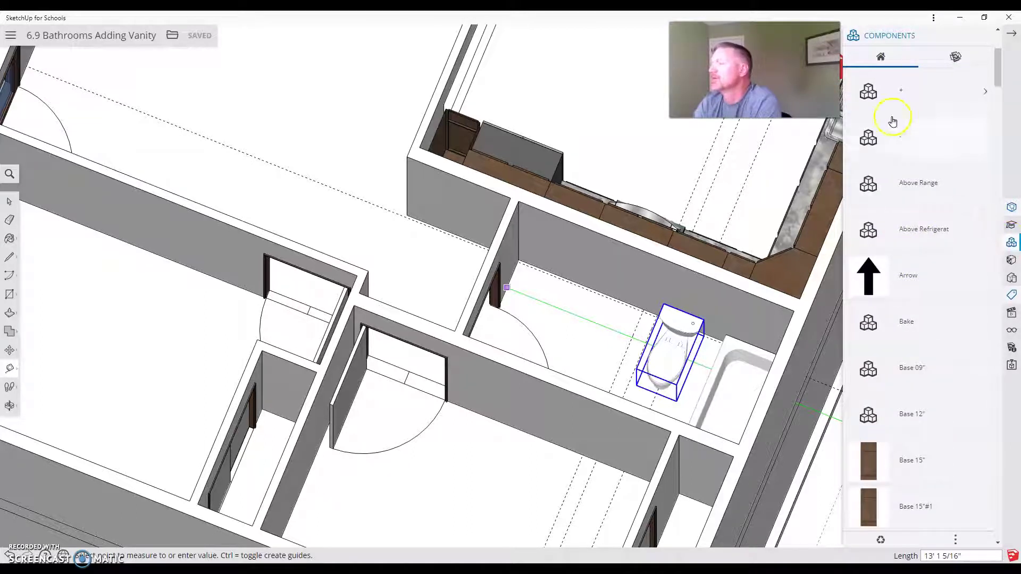
Scroll down to the vanity components and try the 18-inch wide vanity
{"action": "scroll", "coordinate": [904, 340], "scroll_direction": "down", "scroll_amount": 10}
{"action": "scroll", "coordinate": [914, 368], "scroll_direction": "down", "scroll_amount": 15}
{"action": "scroll", "coordinate": [912, 375], "scroll_direction": "down", "scroll_amount": 15}
{"action": "scroll", "coordinate": [905, 376], "scroll_direction": "down", "scroll_amount": 3}
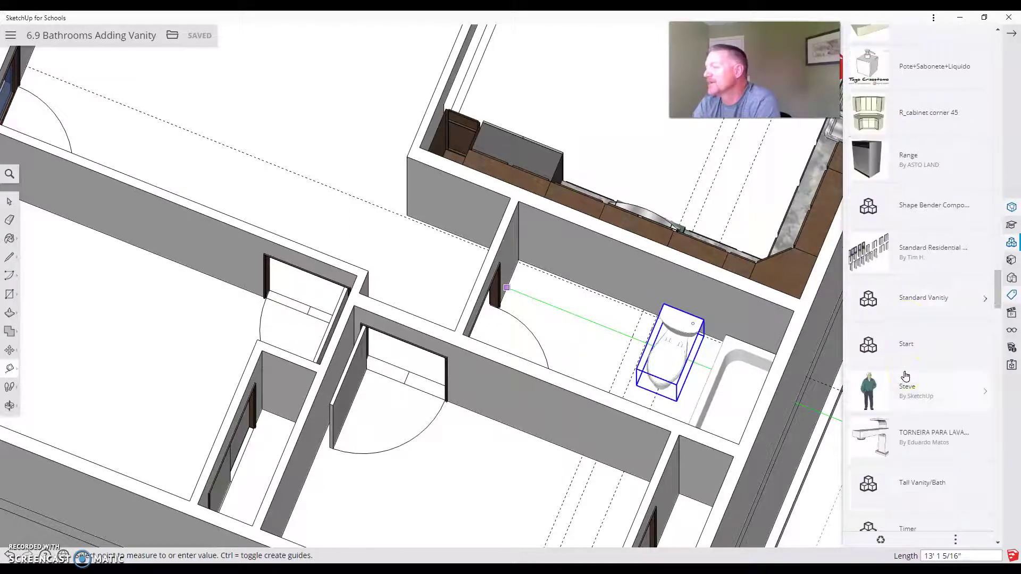
{"action": "scroll", "coordinate": [914, 375], "scroll_direction": "down", "scroll_amount": 6}
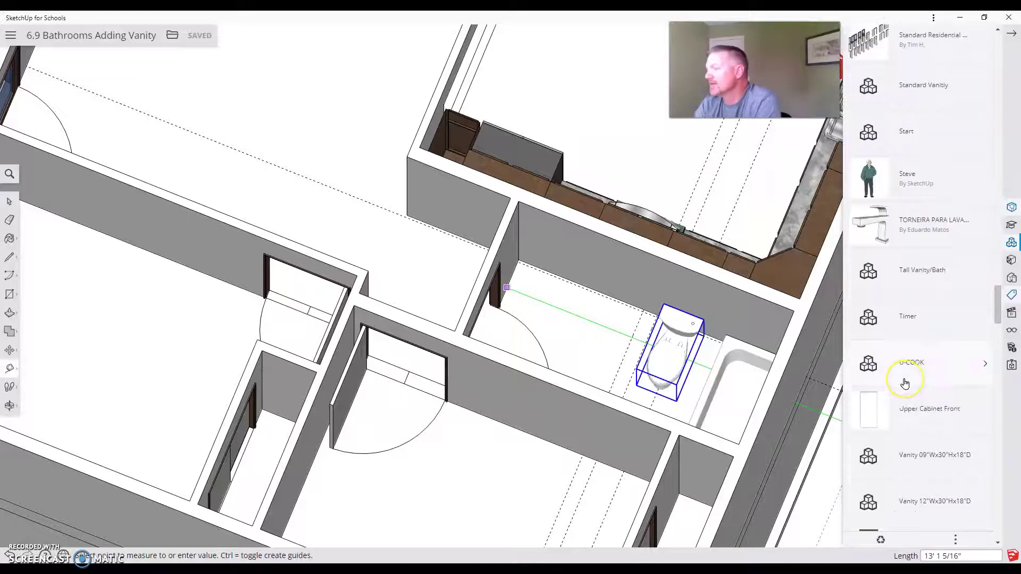
{"action": "scroll", "coordinate": [904, 383], "scroll_direction": "down", "scroll_amount": 3}
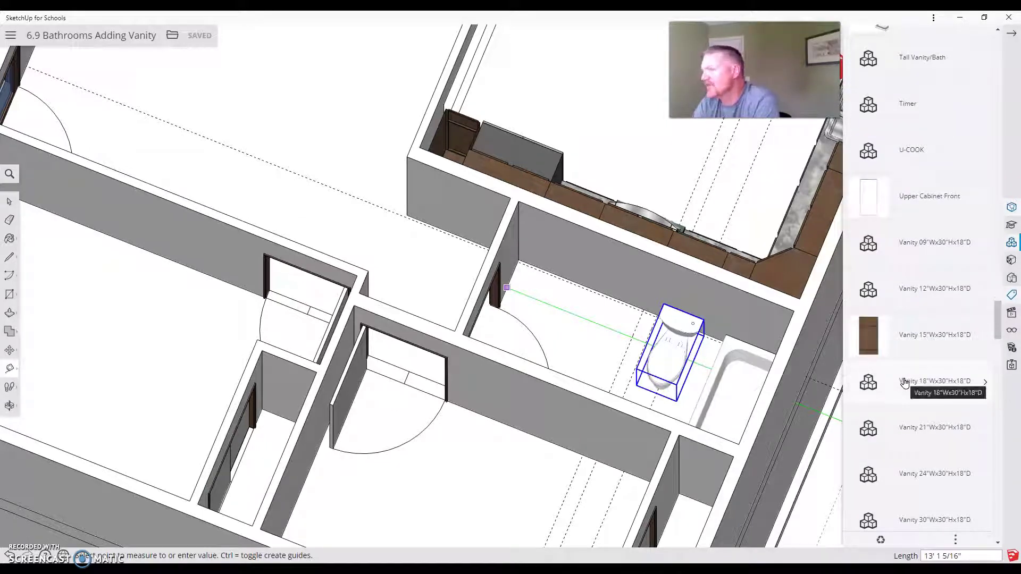
{"action": "left_click", "coordinate": [899, 376]}
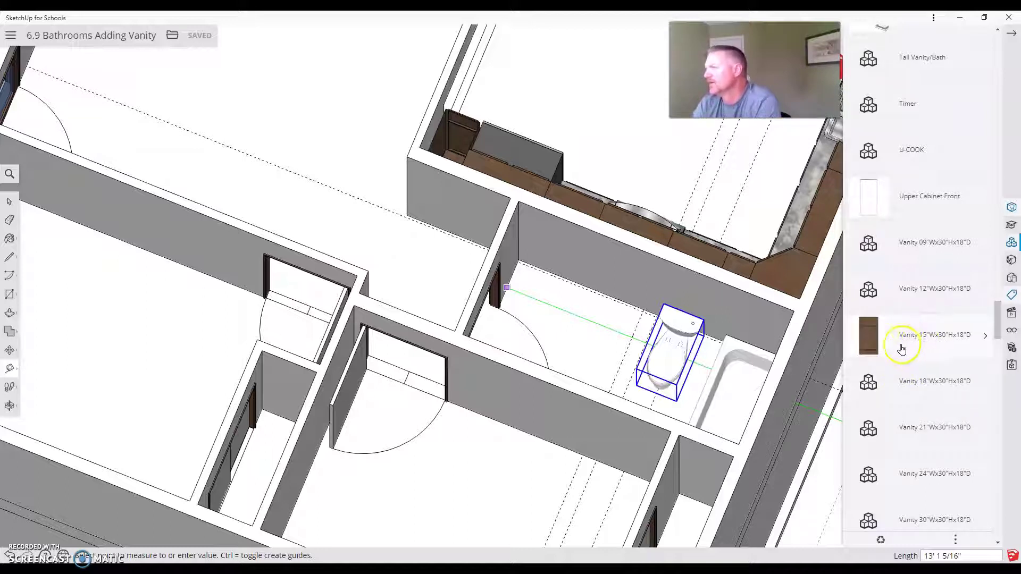
{"action": "scroll", "coordinate": [902, 343], "scroll_direction": "down", "scroll_amount": 1}
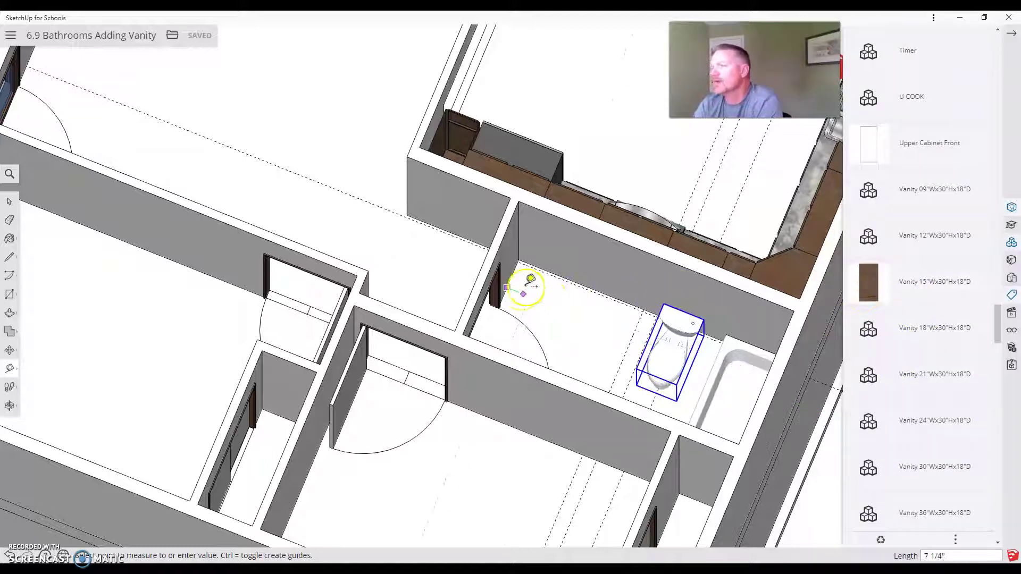
Cancel the tape measurement and place the Vanity 30" cabinet against the back wall
{"action": "left_click", "coordinate": [558, 288]}
{"action": "scroll", "coordinate": [928, 404], "scroll_direction": "down", "scroll_amount": 2}
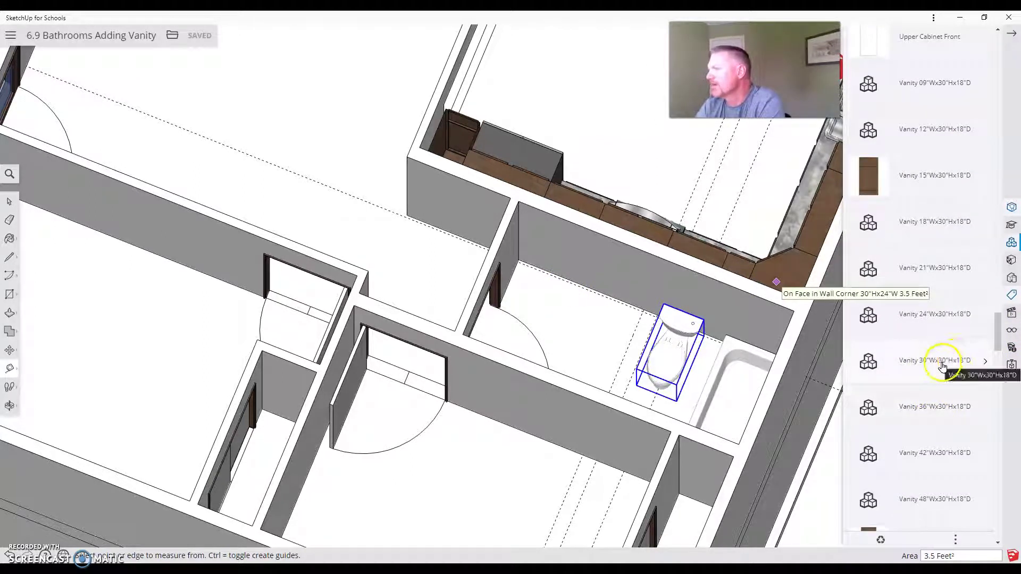
{"action": "left_click", "coordinate": [869, 362]}
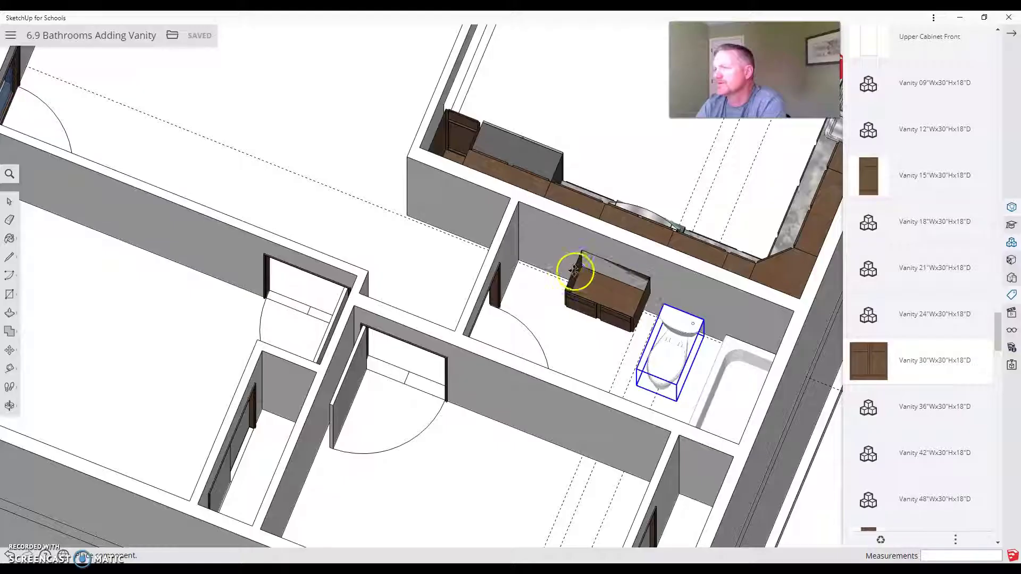
{"action": "scroll", "coordinate": [538, 287], "scroll_direction": "up", "scroll_amount": 3}
{"action": "scroll", "coordinate": [543, 223], "scroll_direction": "up", "scroll_amount": 1}
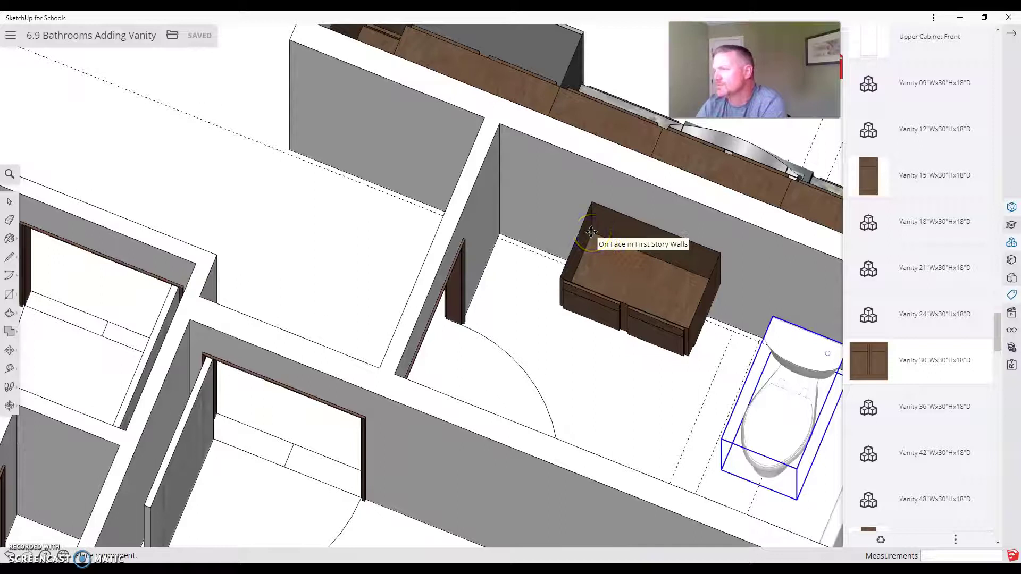
{"action": "left_click", "coordinate": [591, 231]}
Slide the 30" vanity along the back wall toward the toilet
{"action": "scroll", "coordinate": [742, 274], "scroll_direction": "up", "scroll_amount": 2}
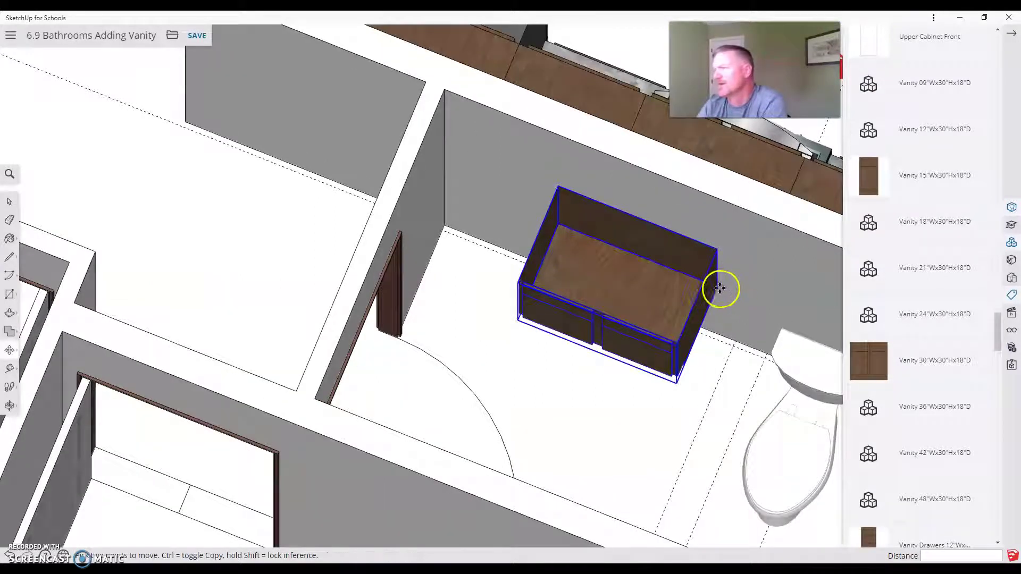
{"action": "left_click", "coordinate": [718, 287]}
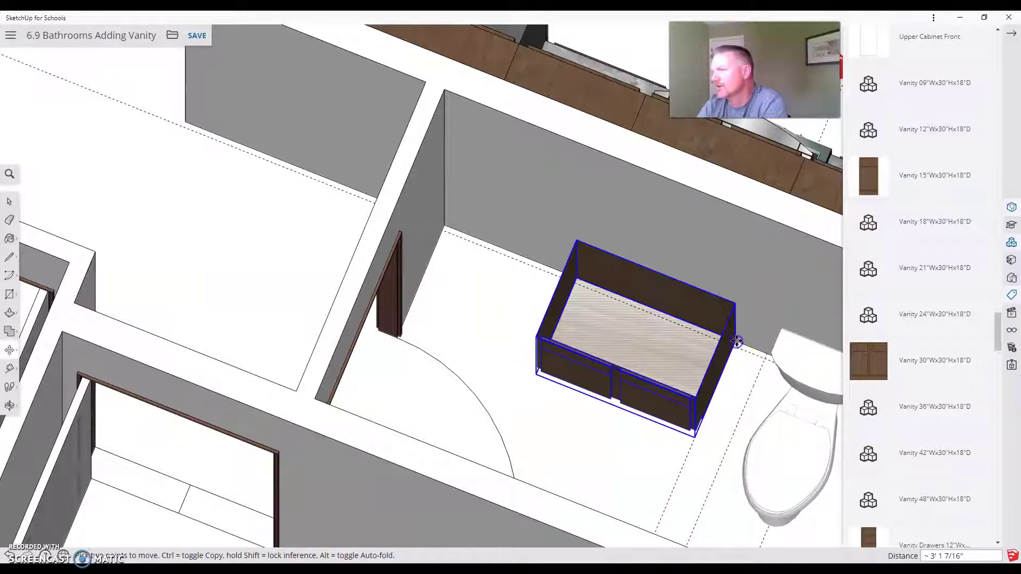
{"action": "scroll", "coordinate": [643, 326], "scroll_direction": "down", "scroll_amount": 2}
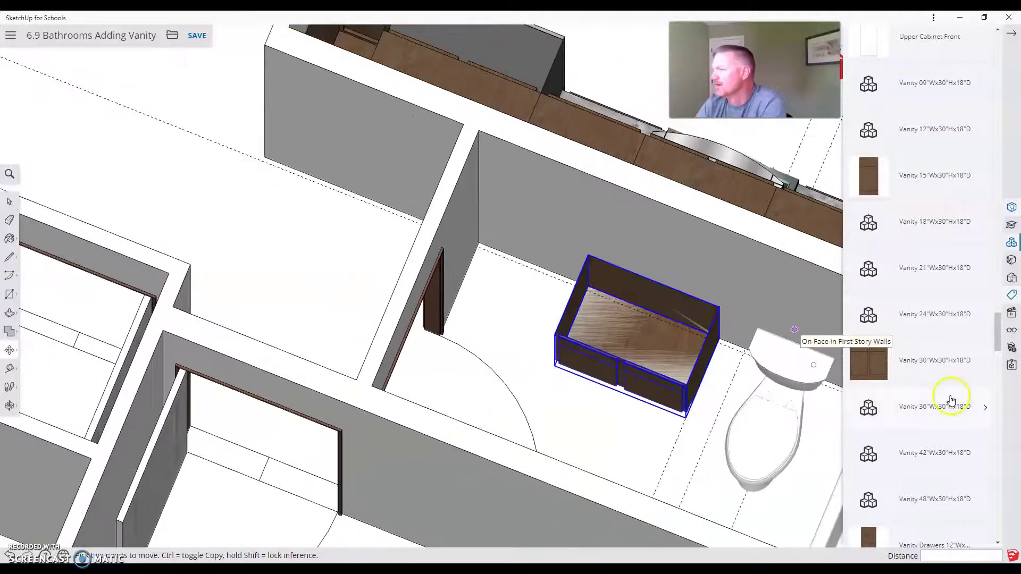
{"action": "scroll", "coordinate": [944, 407], "scroll_direction": "down", "scroll_amount": 1}
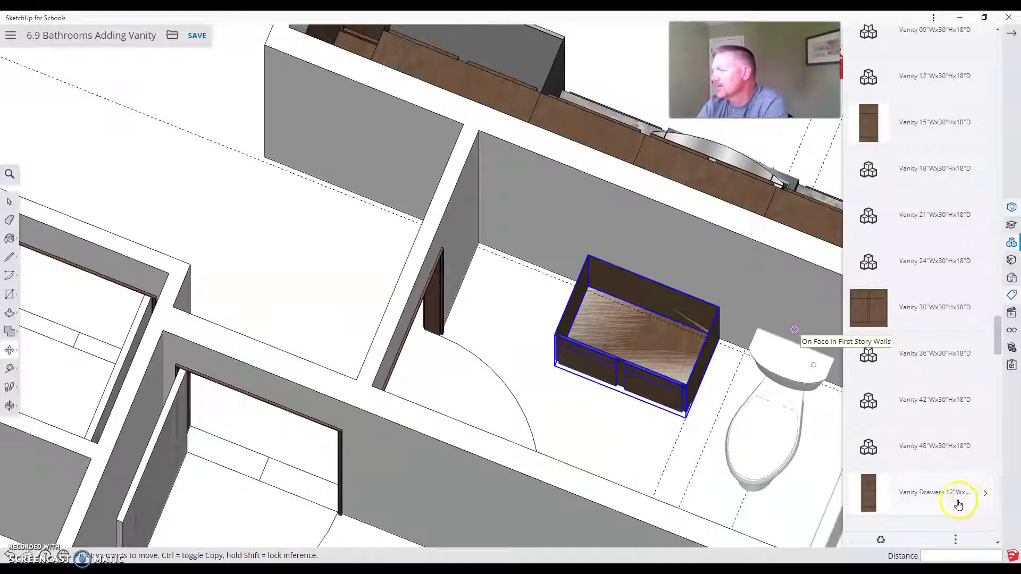
Place a Vanity Drawers 12" unit and move it into the door-side wall corner
{"action": "left_click", "coordinate": [906, 496]}
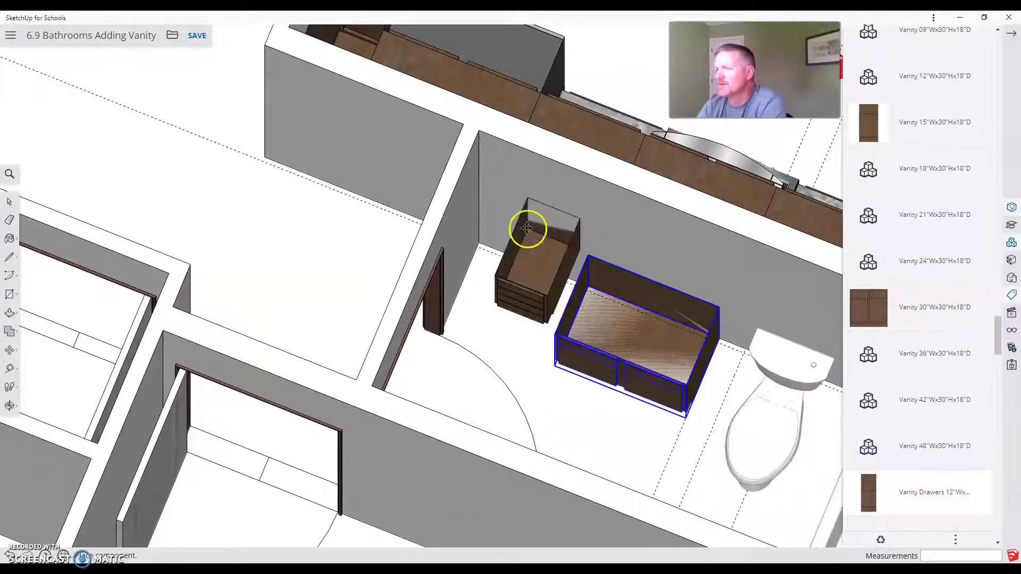
{"action": "left_click", "coordinate": [526, 224]}
{"action": "scroll", "coordinate": [543, 226], "scroll_direction": "up", "scroll_amount": 2}
{"action": "left_click", "coordinate": [532, 228]}
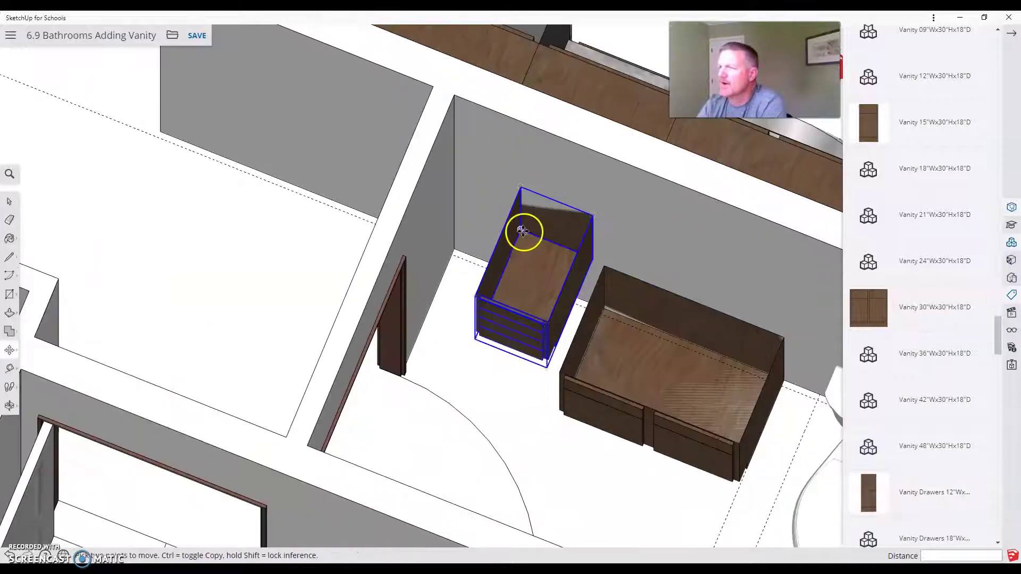
{"action": "left_click", "coordinate": [467, 242]}
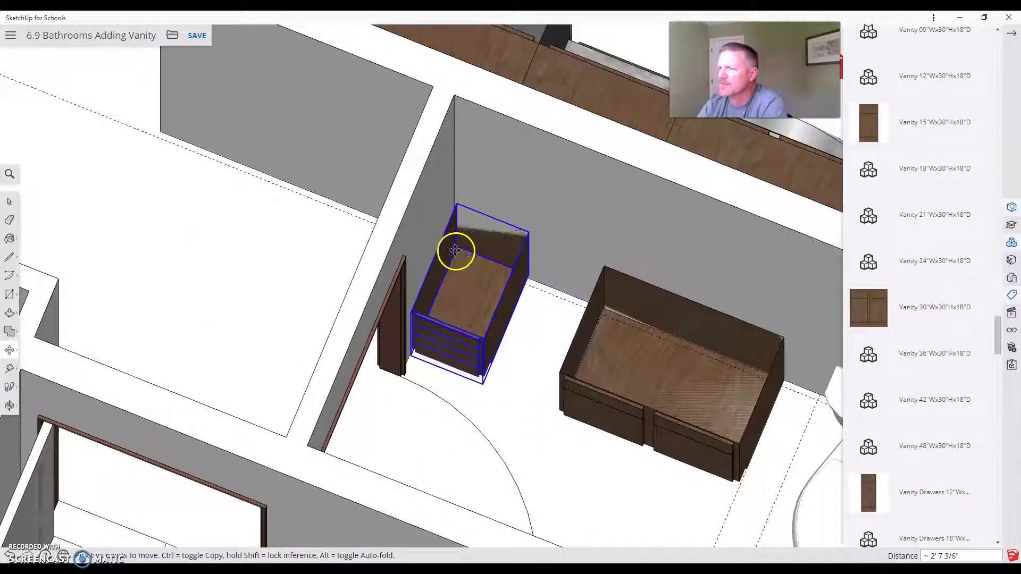
{"action": "left_click", "coordinate": [456, 248]}
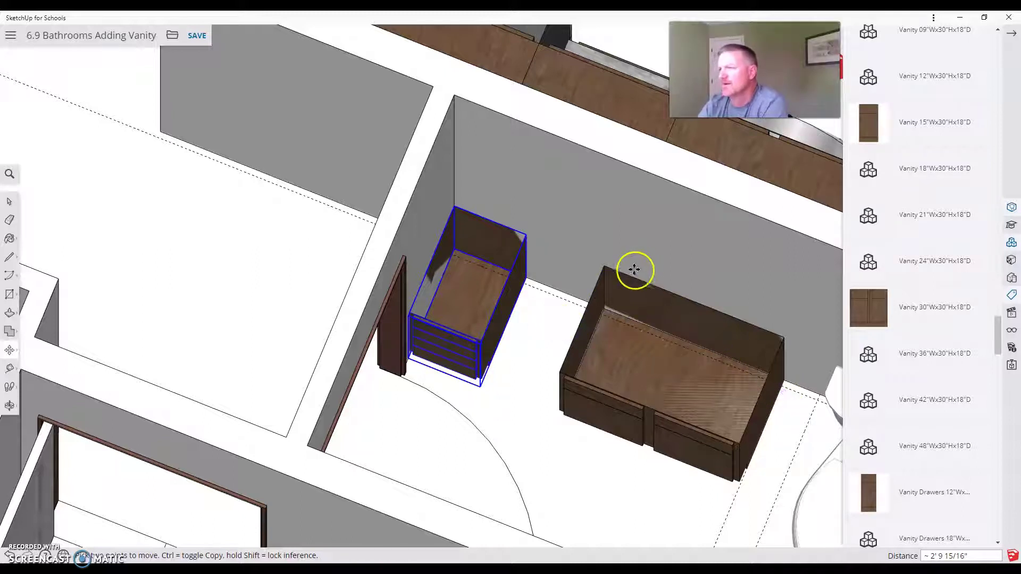
Slide the 30" vanity left until it butts against the drawer unit
{"action": "left_click", "coordinate": [607, 308]}
{"action": "key", "text": "Escape"}
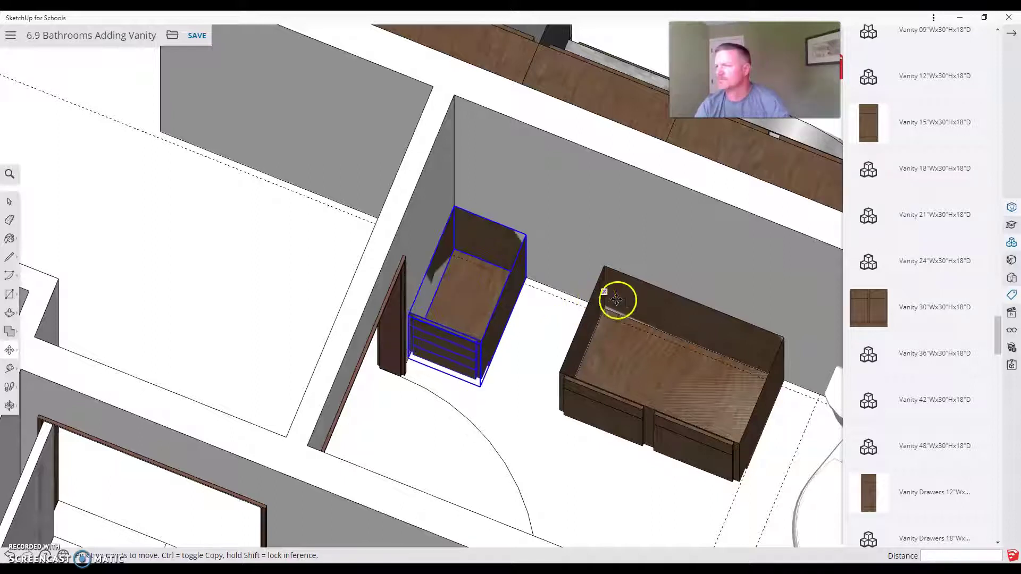
{"action": "left_click_drag", "start_coordinate": [607, 309], "coordinate": [525, 273]}
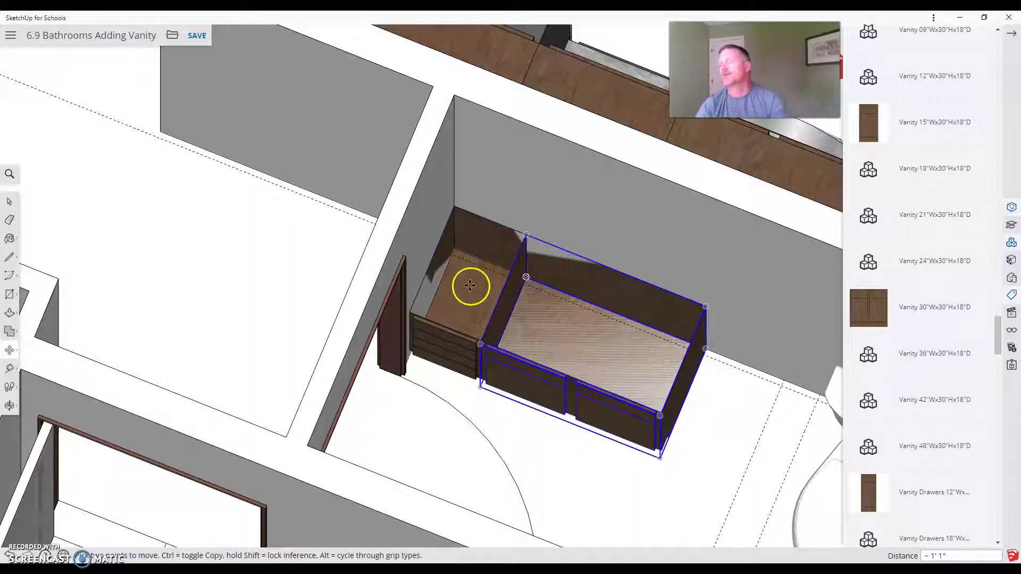
{"action": "scroll", "coordinate": [505, 287], "scroll_direction": "down", "scroll_amount": 1}
{"action": "scroll", "coordinate": [544, 291], "scroll_direction": "down", "scroll_amount": 2}
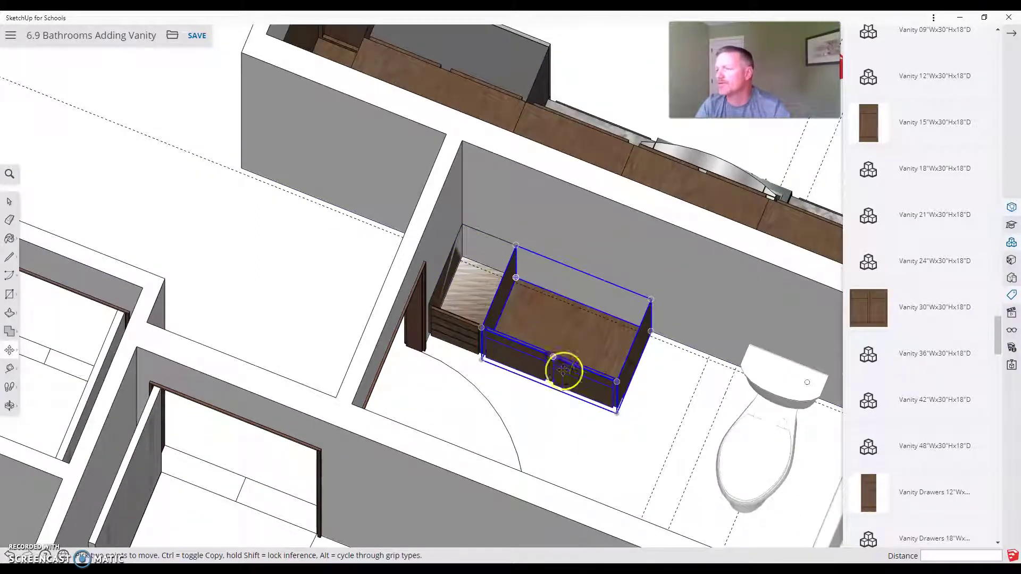
{"action": "scroll", "coordinate": [574, 324], "scroll_direction": "up", "scroll_amount": 3}
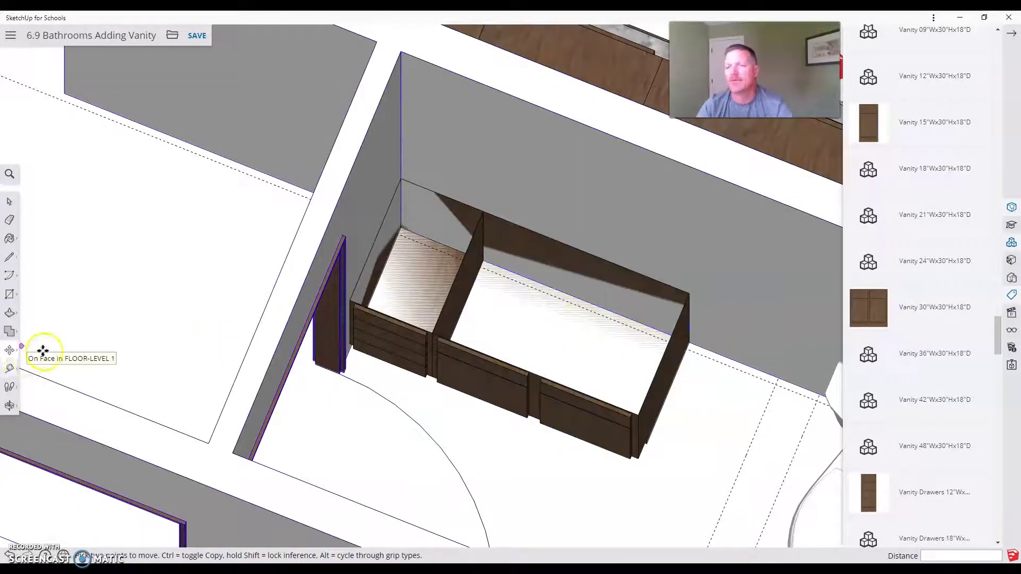
Tape-measure from the vanity's front corner to mark a guide point toward the toilet
{"action": "left_click", "coordinate": [10, 369]}
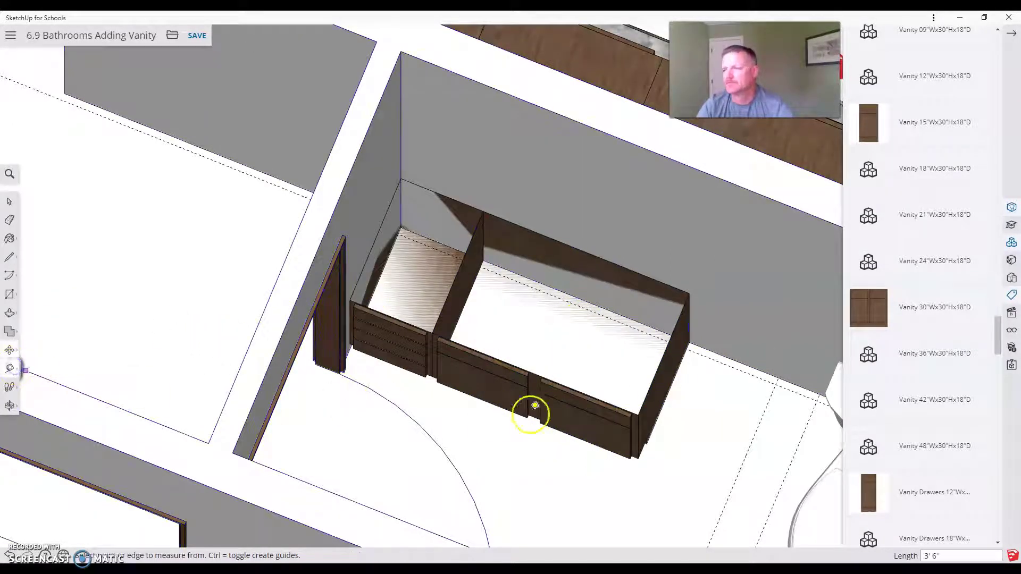
{"action": "left_click", "coordinate": [658, 419]}
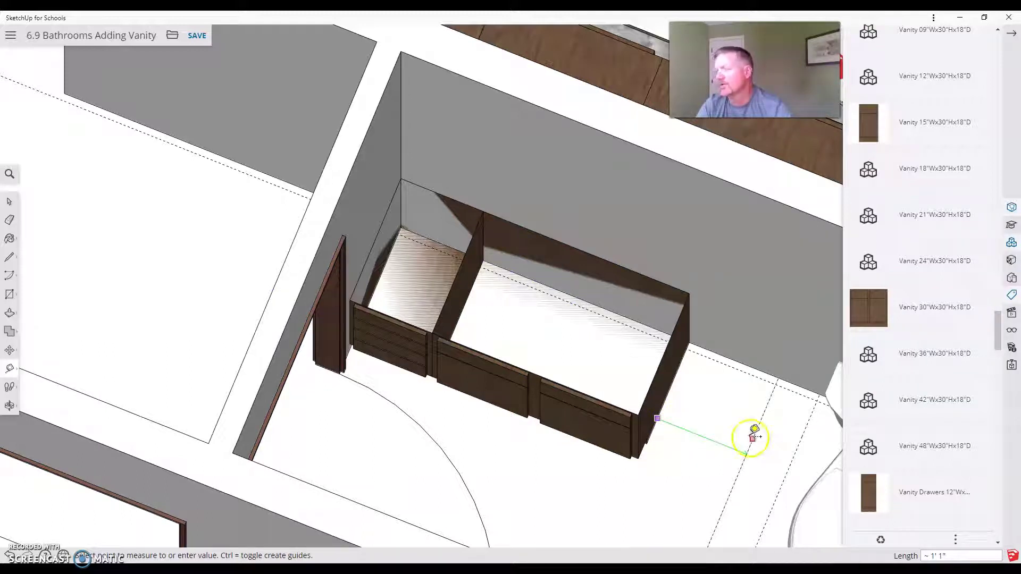
{"action": "left_click", "coordinate": [793, 425]}
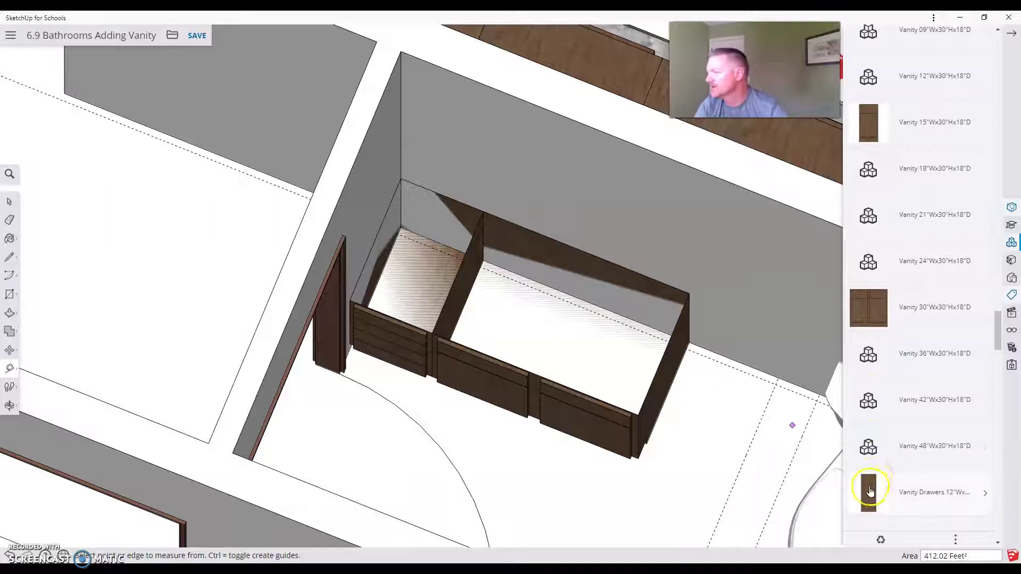
Place a second Vanity Drawers 12" unit and snap it against the vanity's toilet-side end
{"action": "left_click", "coordinate": [930, 492]}
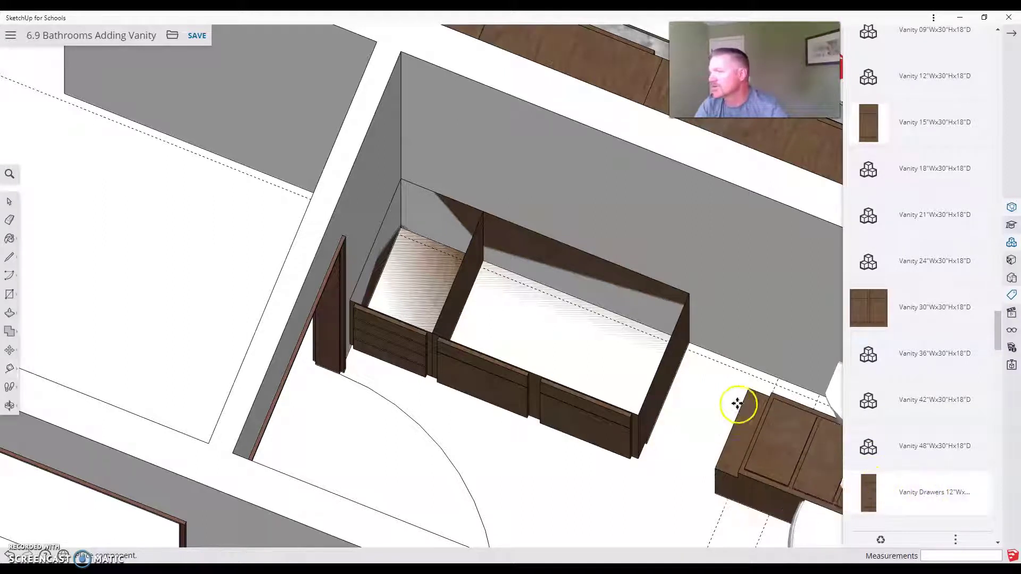
{"action": "left_click", "coordinate": [744, 332]}
{"action": "left_click", "coordinate": [744, 287]}
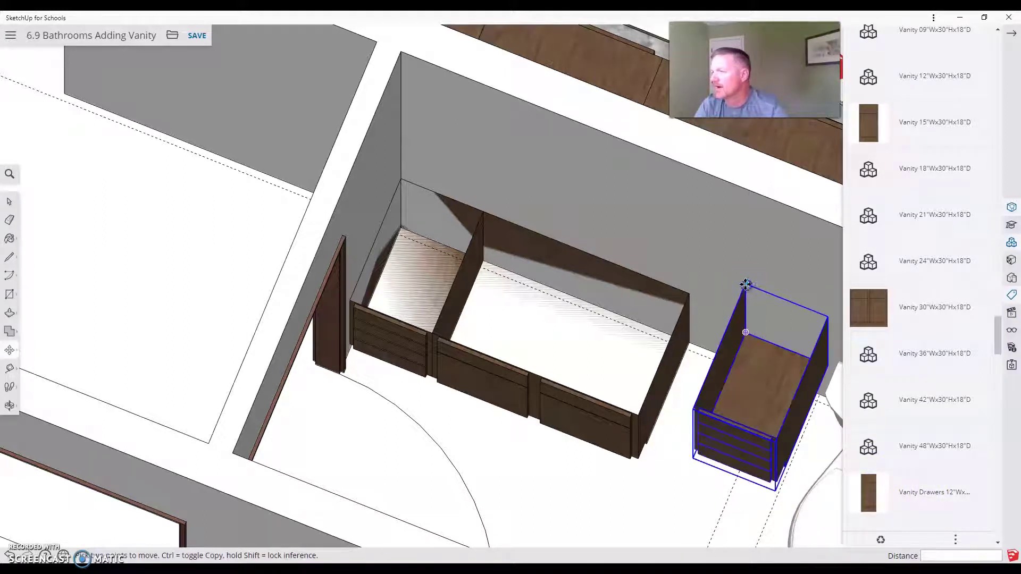
{"action": "left_click", "coordinate": [688, 291]}
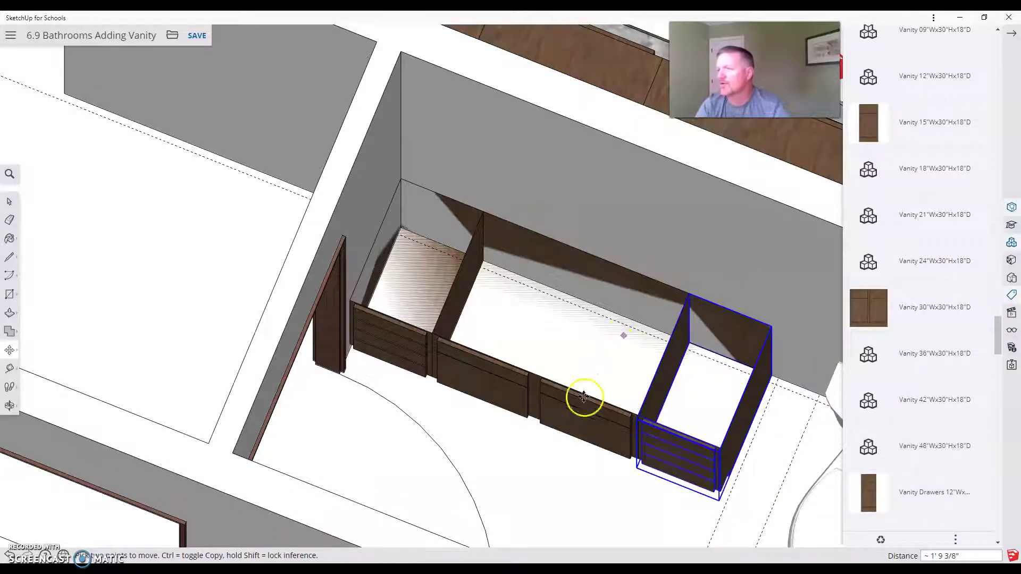
{"action": "middle_click_drag", "start_coordinate": [598, 383], "coordinate": [700, 415]}
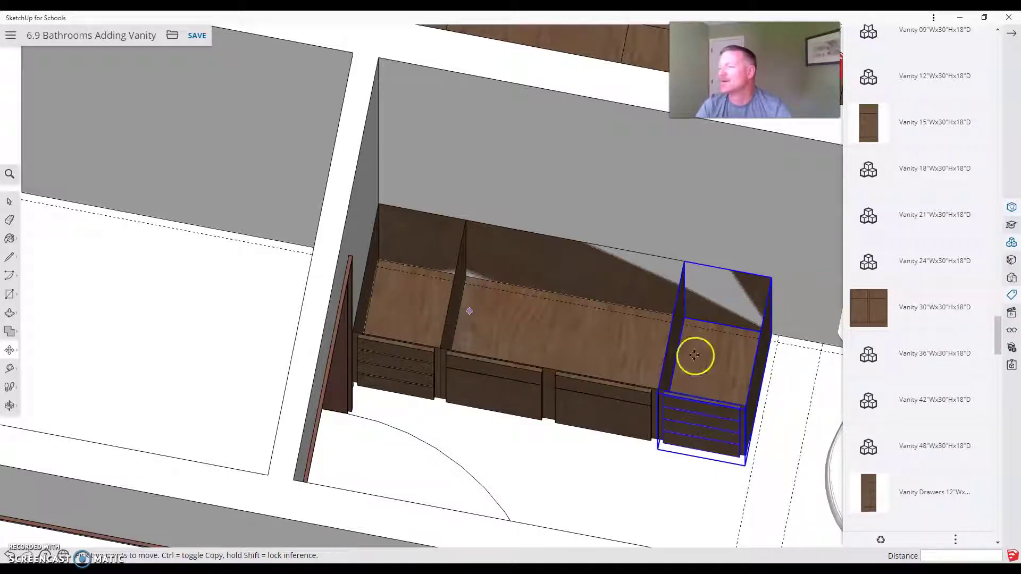
{"action": "scroll", "coordinate": [508, 335], "scroll_direction": "down", "scroll_amount": 2}
{"action": "scroll", "coordinate": [677, 348], "scroll_direction": "down", "scroll_amount": 3}
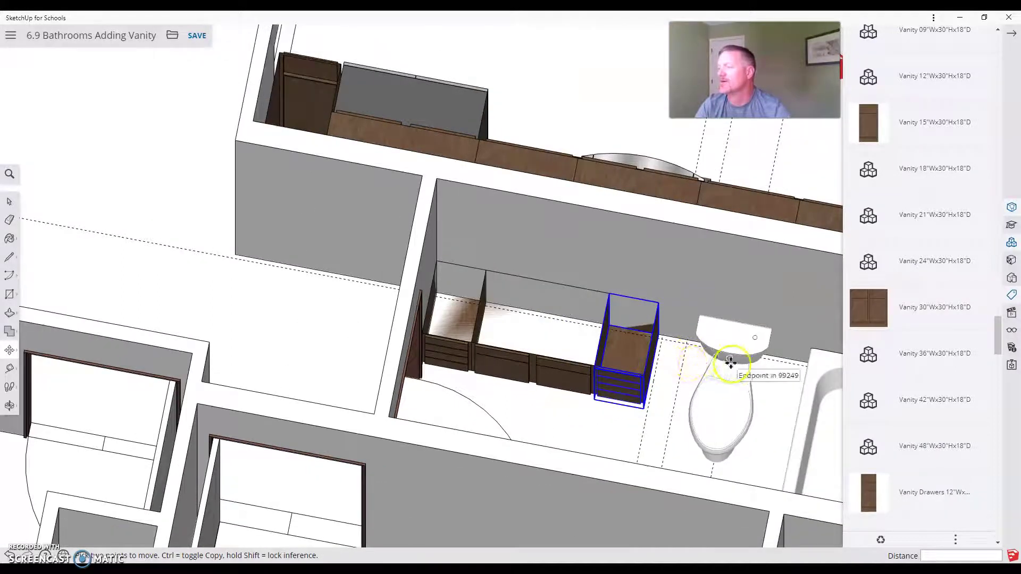
{"action": "scroll", "coordinate": [616, 334], "scroll_direction": "up", "scroll_amount": 5}
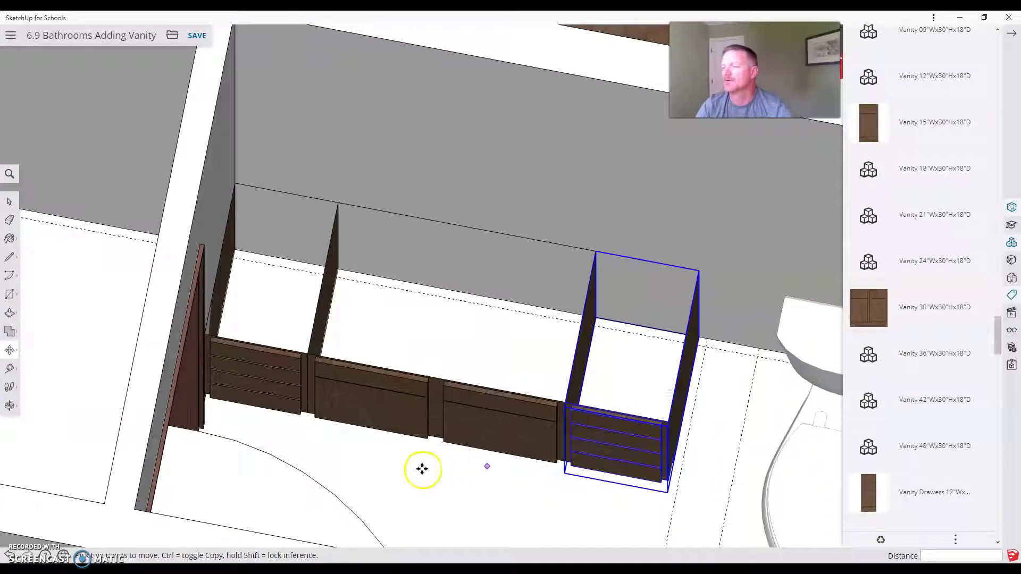
{"action": "key", "text": "Escape"}
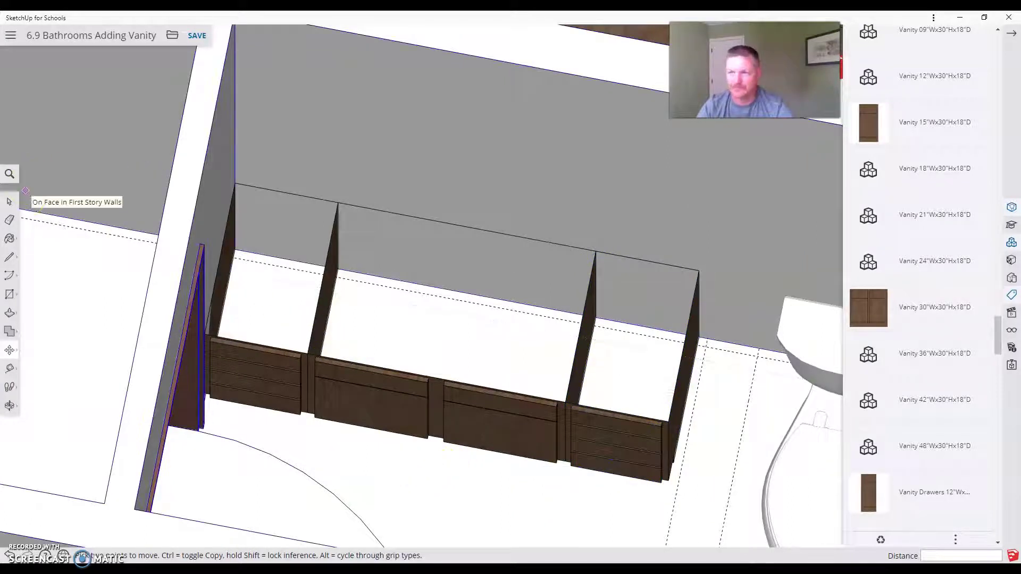
Draw a rectangle over the vanity run tops and push/pull it up 1.5 inches
{"action": "left_click", "coordinate": [10, 203]}
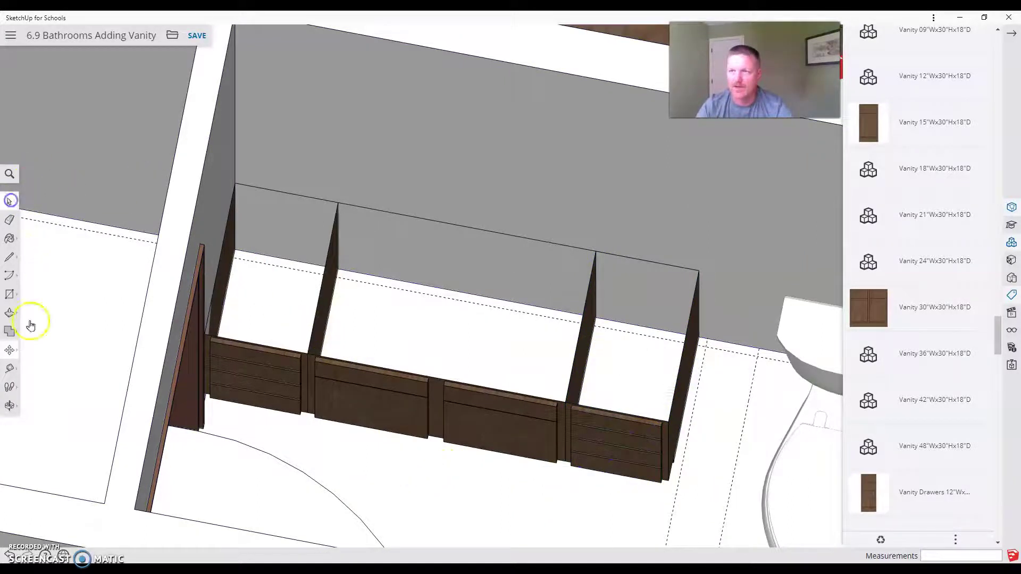
{"action": "left_click", "coordinate": [10, 296]}
{"action": "left_click", "coordinate": [235, 183]}
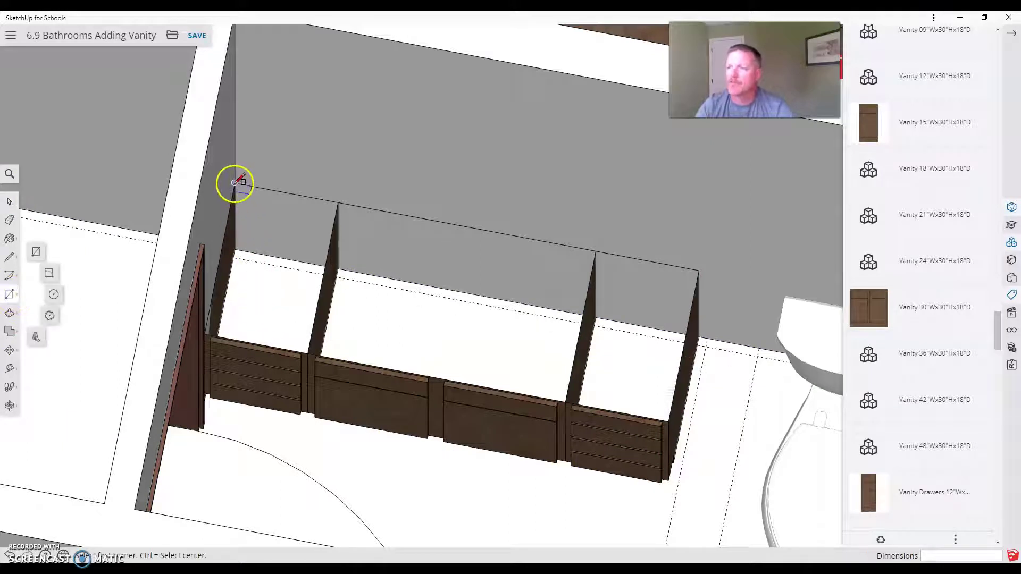
{"action": "left_click", "coordinate": [670, 420]}
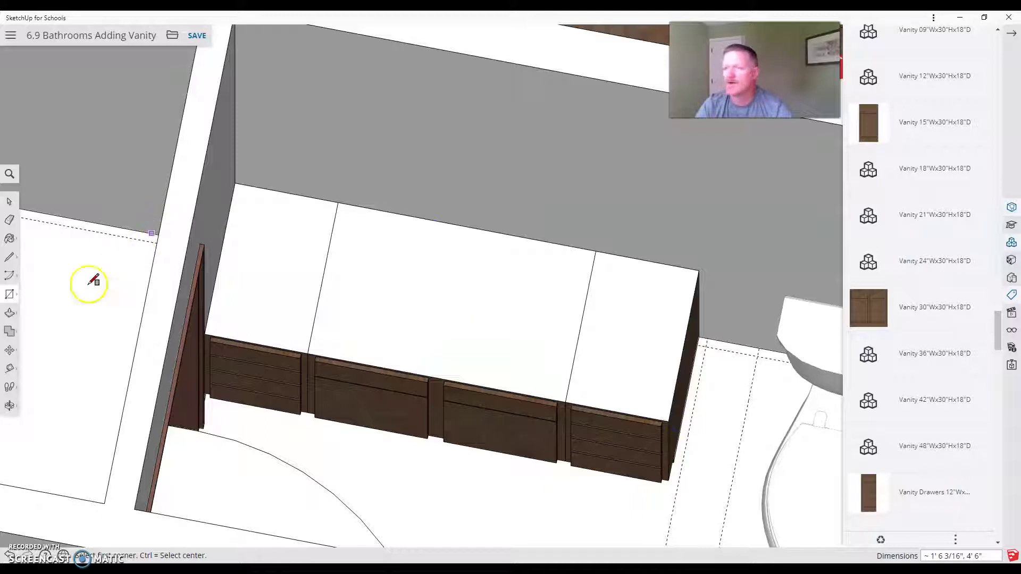
{"action": "left_click", "coordinate": [10, 313]}
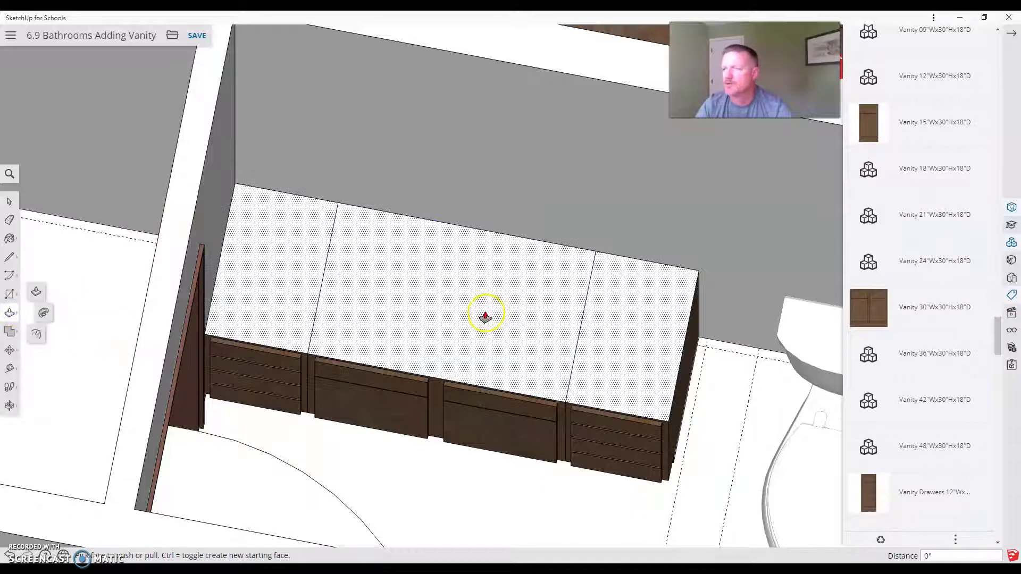
{"action": "left_click", "coordinate": [484, 314]}
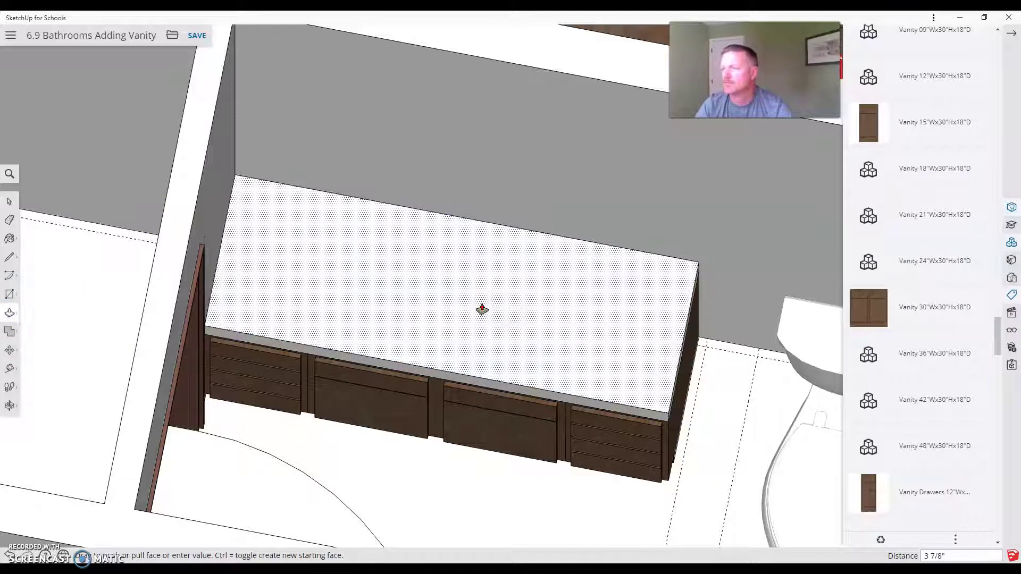
{"action": "left_click", "coordinate": [495, 307]}
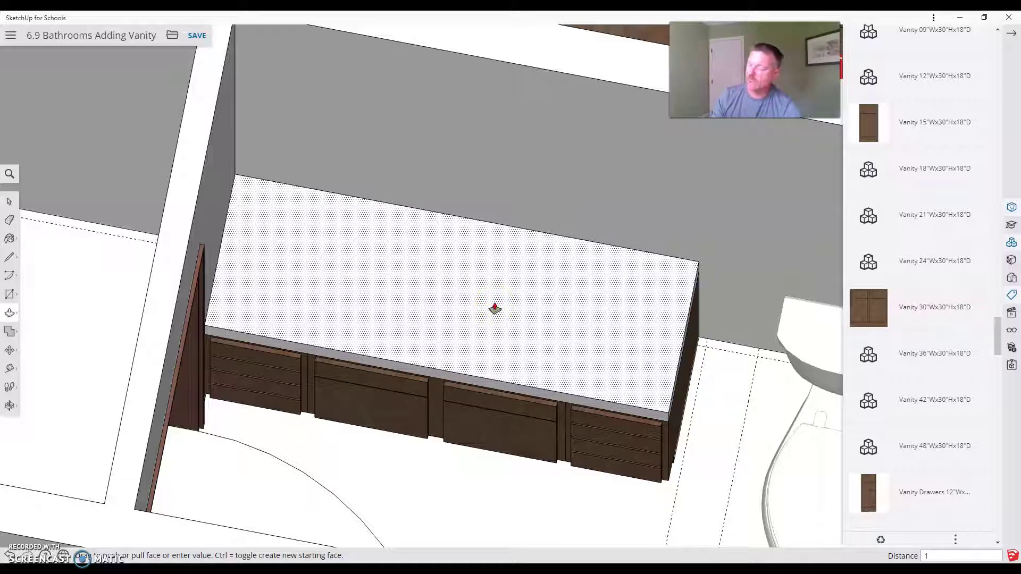
{"action": "key", "text": "Return"}
{"action": "middle_click_drag", "start_coordinate": [506, 381], "coordinate": [171, 221]}
Select the countertop slab and make it a component named 'Main Bath Vanity Countertop'
{"action": "left_click", "coordinate": [9, 201]}
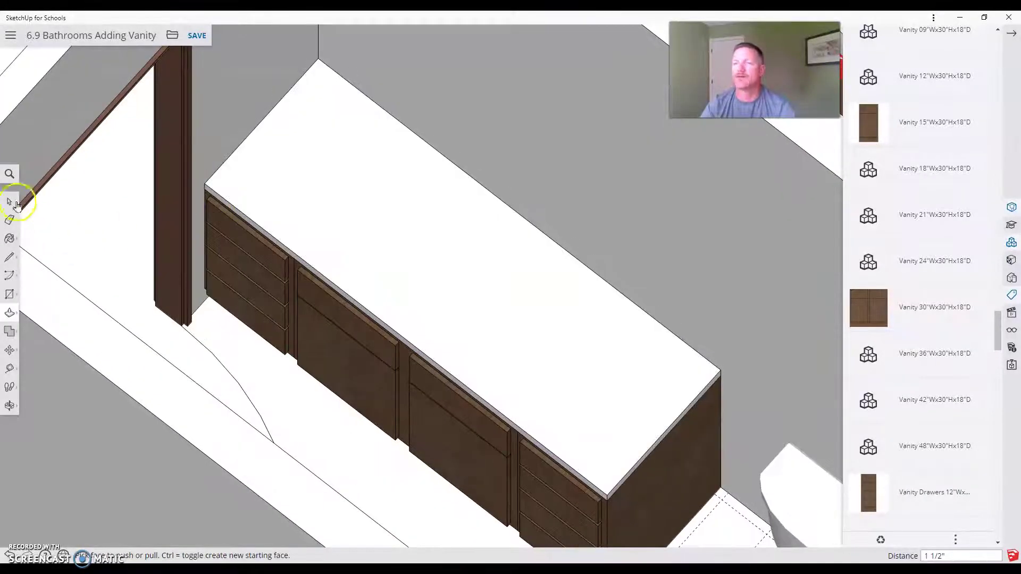
{"action": "double_click", "coordinate": [438, 285]}
{"action": "right_click", "coordinate": [438, 286]}
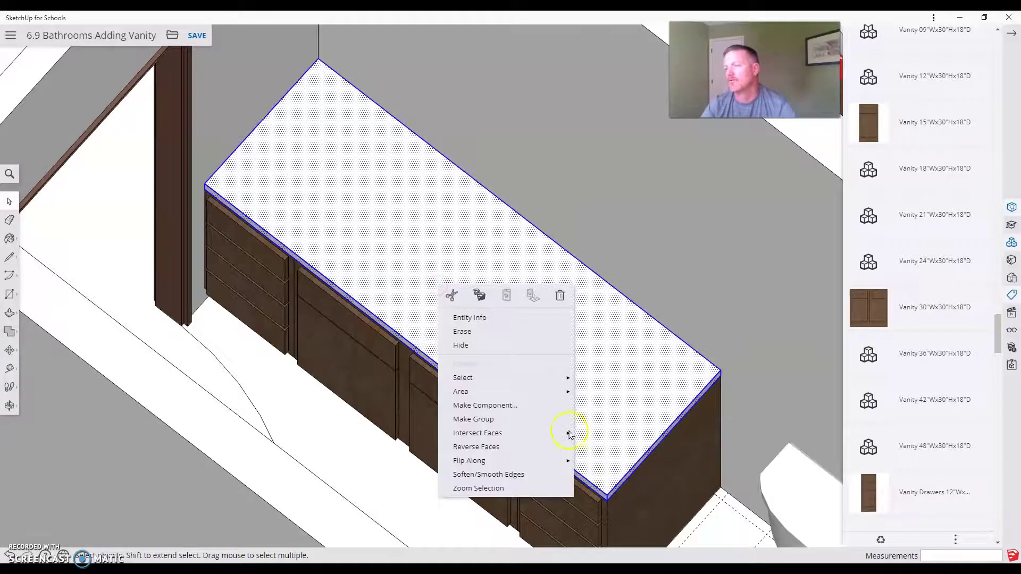
{"action": "left_click", "coordinate": [496, 405]}
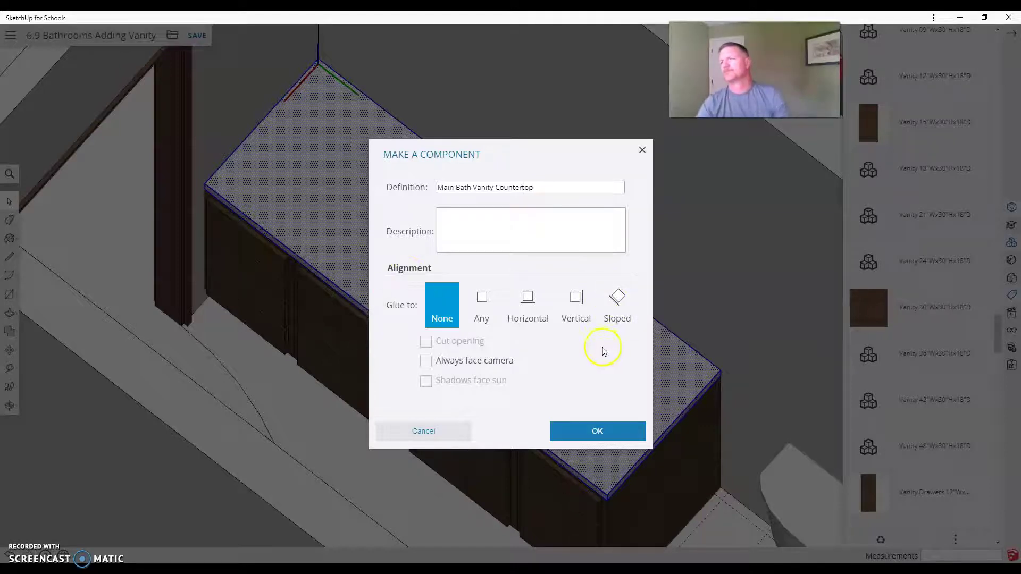
{"action": "left_click", "coordinate": [588, 432]}
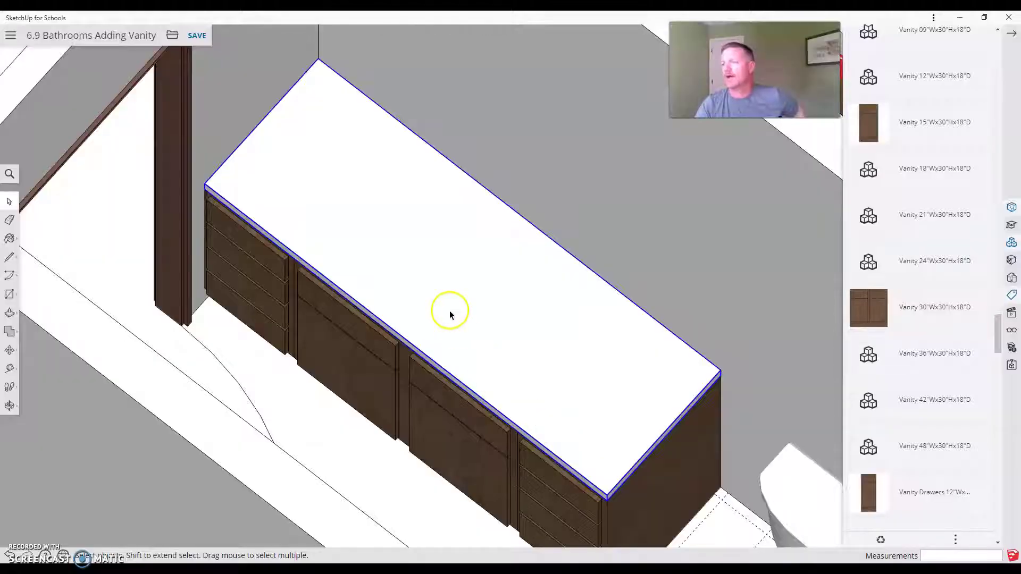
Tape-measure from the countertop's end edge to place a guide across its middle
{"action": "middle_click_drag", "start_coordinate": [450, 314], "coordinate": [543, 315]}
{"action": "scroll", "coordinate": [456, 358], "scroll_direction": "up", "scroll_amount": 5}
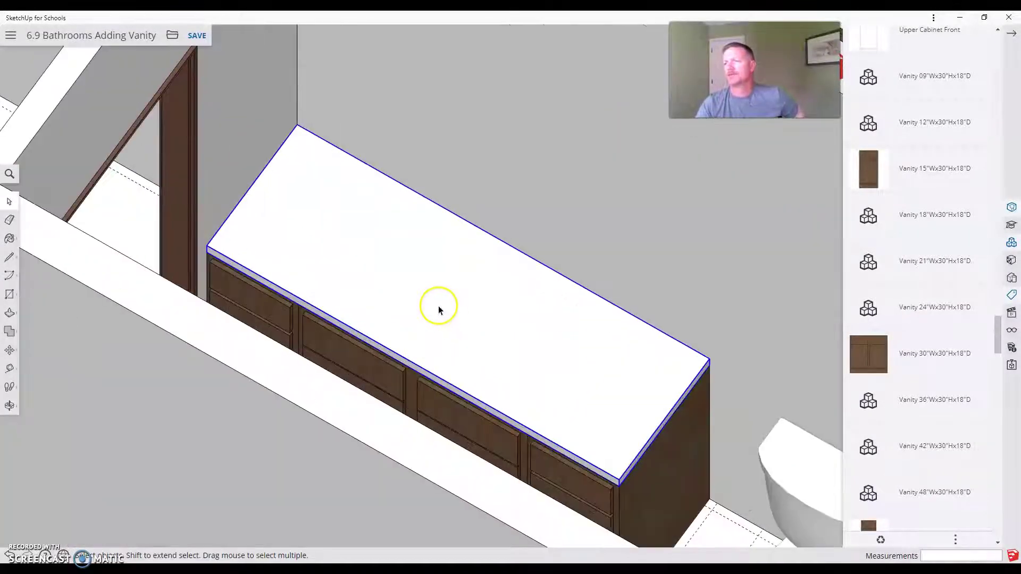
{"action": "scroll", "coordinate": [439, 310], "scroll_direction": "up", "scroll_amount": 2}
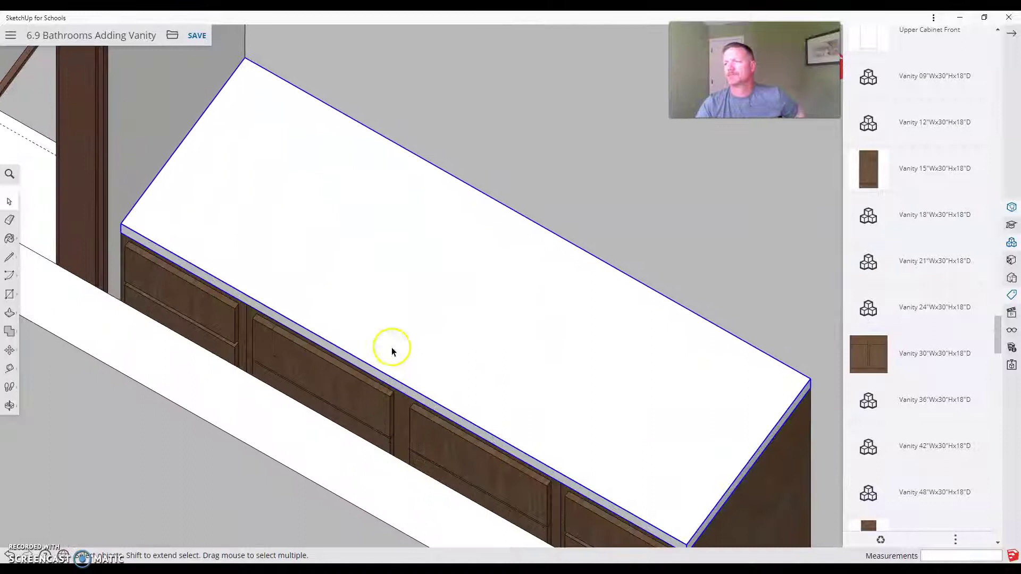
{"action": "left_click", "coordinate": [12, 369]}
{"action": "left_click", "coordinate": [156, 177]}
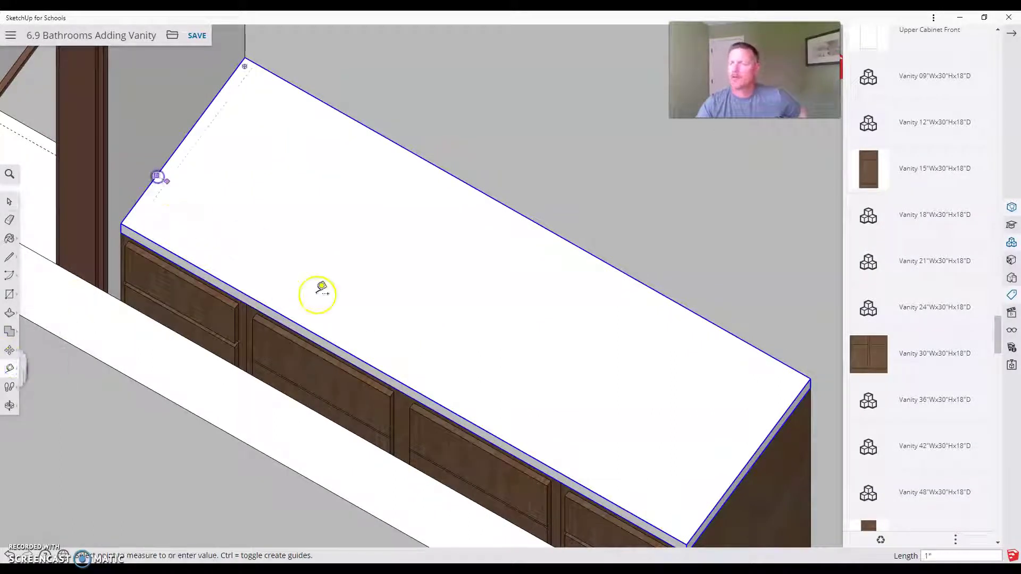
{"action": "left_click", "coordinate": [404, 383]}
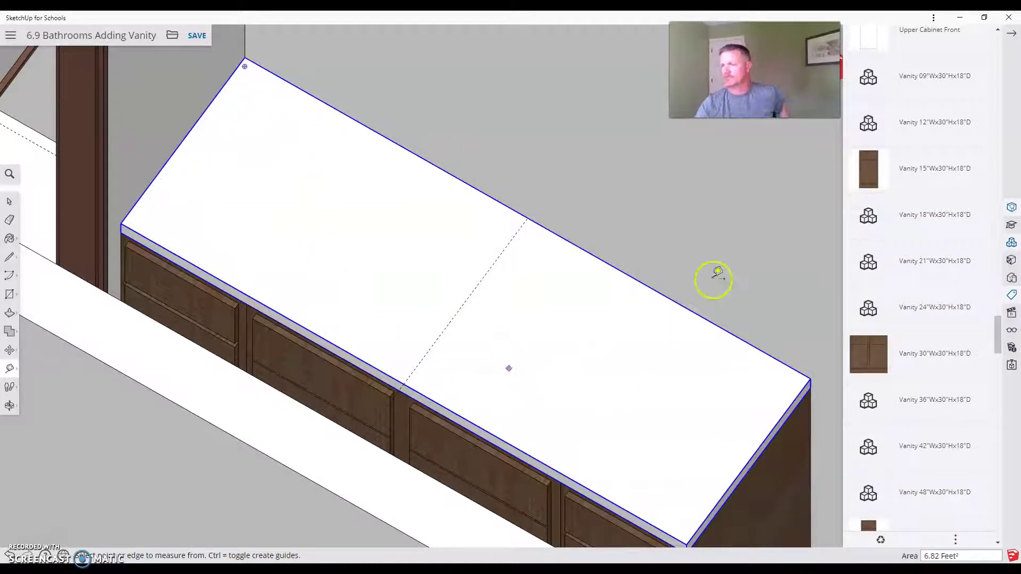
Zoom out and orbit to look down on the bathroom rooms
{"action": "scroll", "coordinate": [998, 353], "scroll_direction": "up", "scroll_amount": 3}
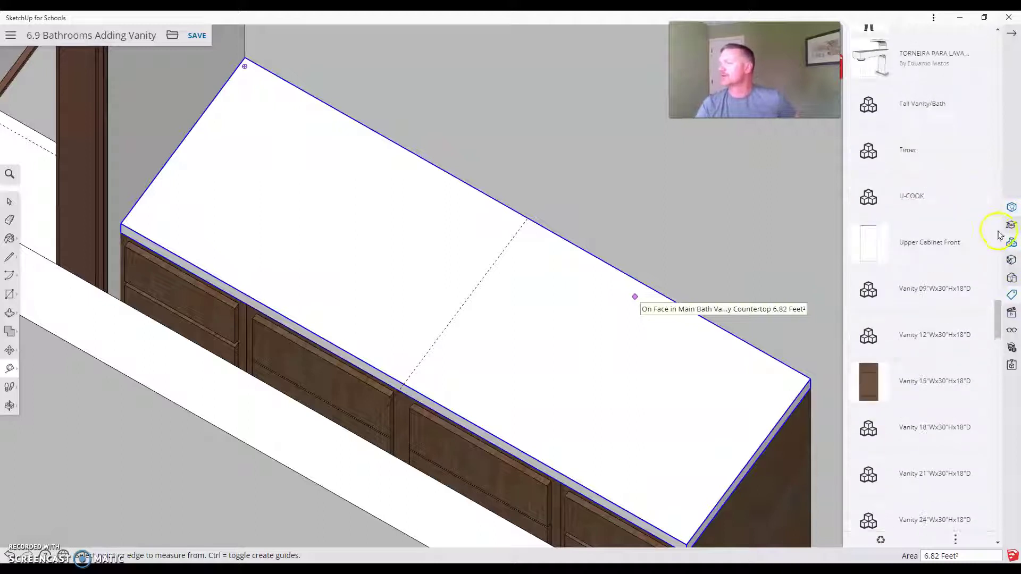
{"action": "scroll", "coordinate": [468, 350], "scroll_direction": "up", "scroll_amount": 1}
{"action": "scroll", "coordinate": [458, 275], "scroll_direction": "down", "scroll_amount": 4}
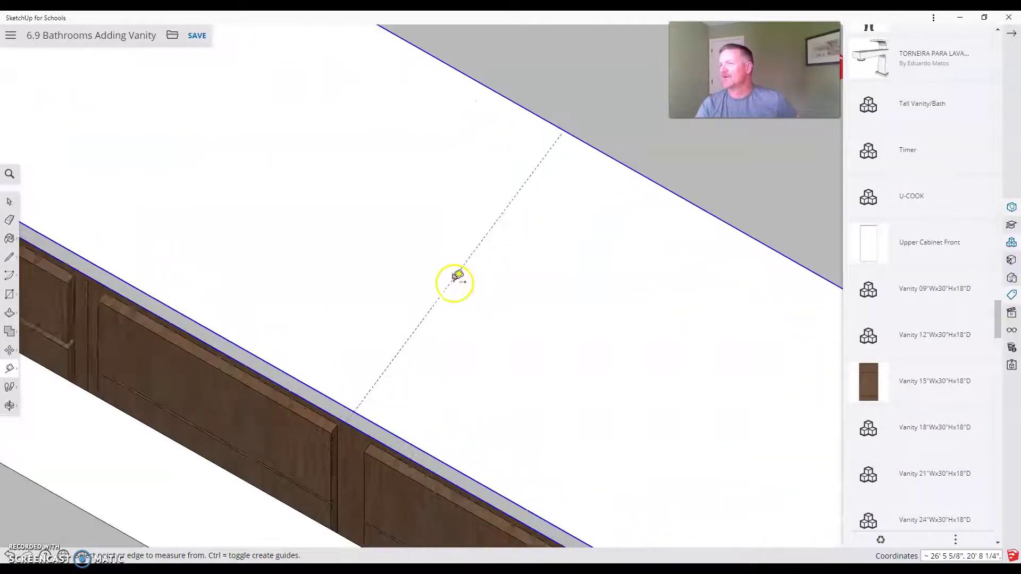
{"action": "scroll", "coordinate": [445, 290], "scroll_direction": "down", "scroll_amount": 5}
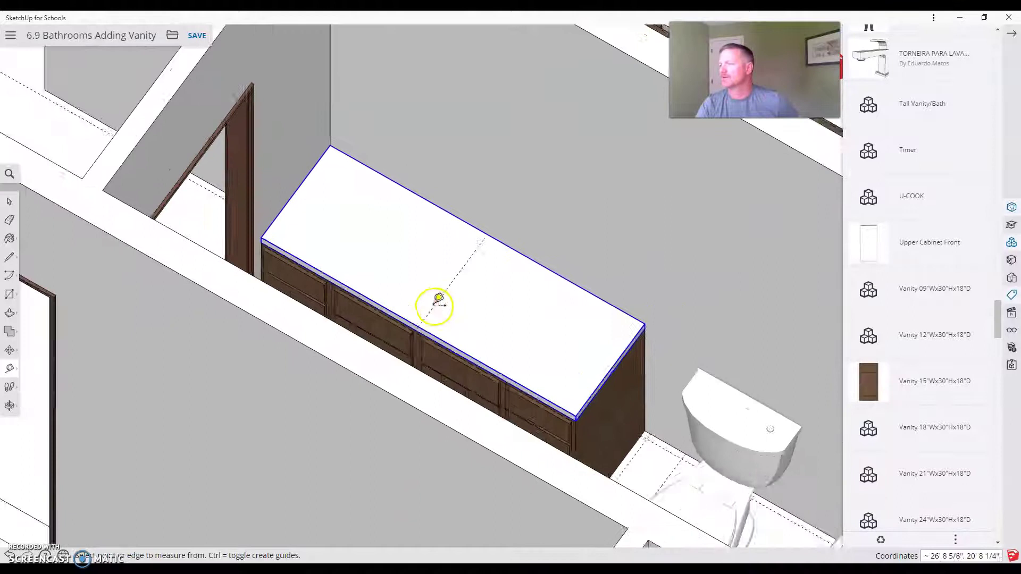
{"action": "middle_click_drag", "start_coordinate": [410, 365], "coordinate": [417, 371]}
{"action": "key", "text": "t"}
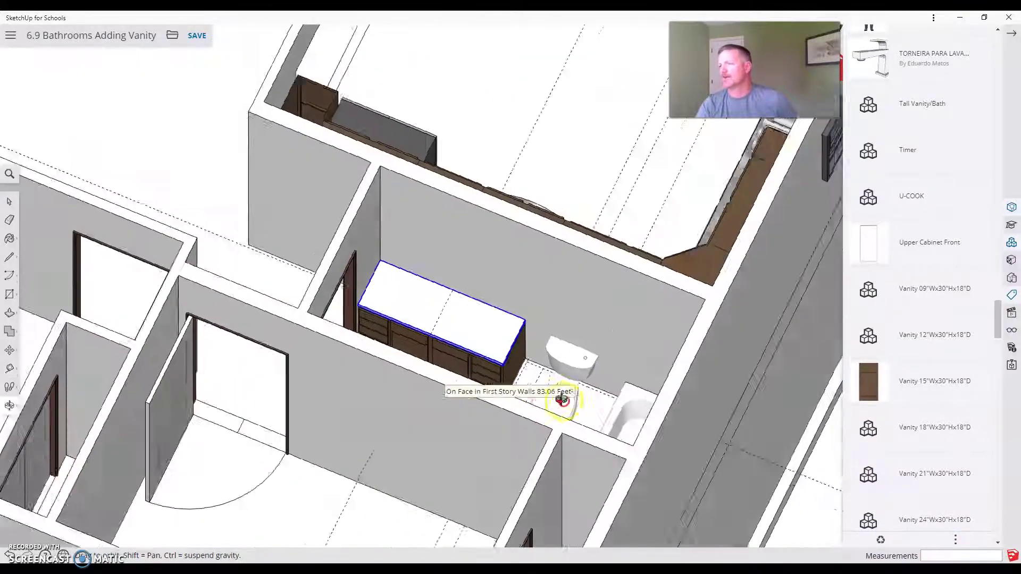
{"action": "middle_click_drag", "start_coordinate": [588, 406], "coordinate": [353, 372]}
{"action": "scroll", "coordinate": [353, 371], "scroll_direction": "down", "scroll_amount": 3}
{"action": "scroll", "coordinate": [711, 301], "scroll_direction": "up", "scroll_amount": 2}
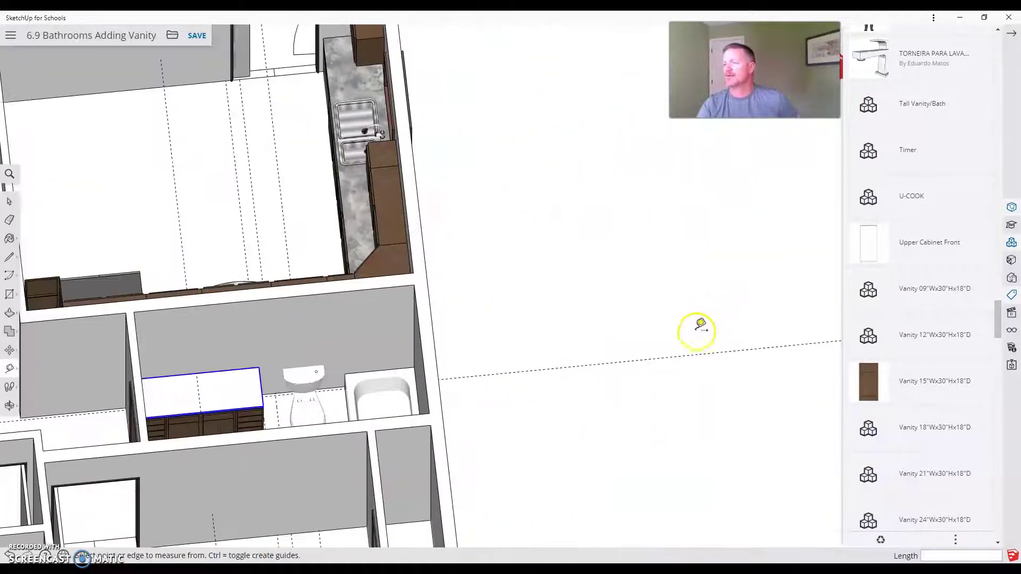
Erase the guide lines from the countertop with the Eraser
{"action": "left_click", "coordinate": [10, 222]}
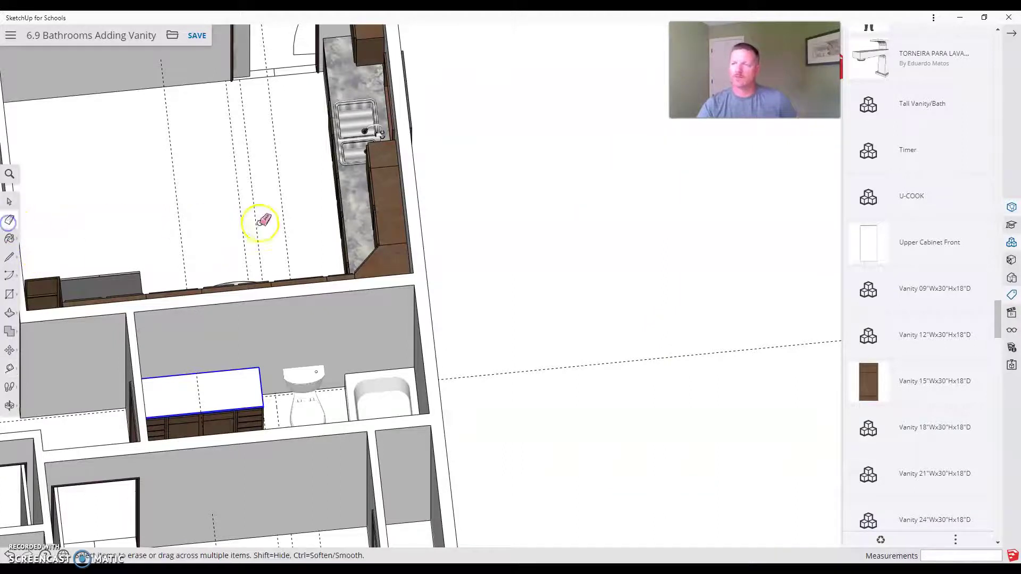
{"action": "left_click_drag", "start_coordinate": [184, 228], "coordinate": [282, 227]}
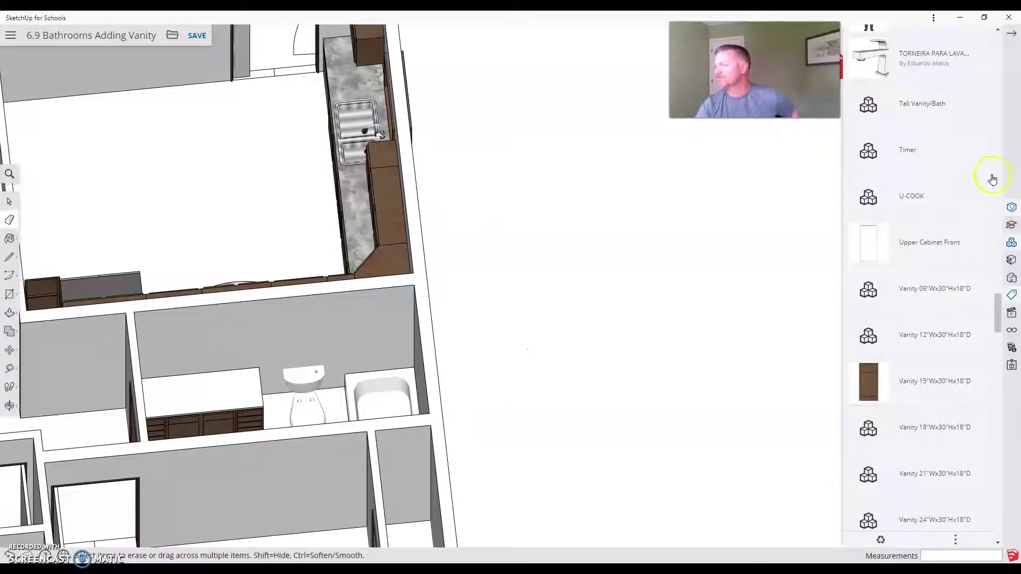
{"action": "scroll", "coordinate": [970, 121], "scroll_direction": "up", "scroll_amount": 15}
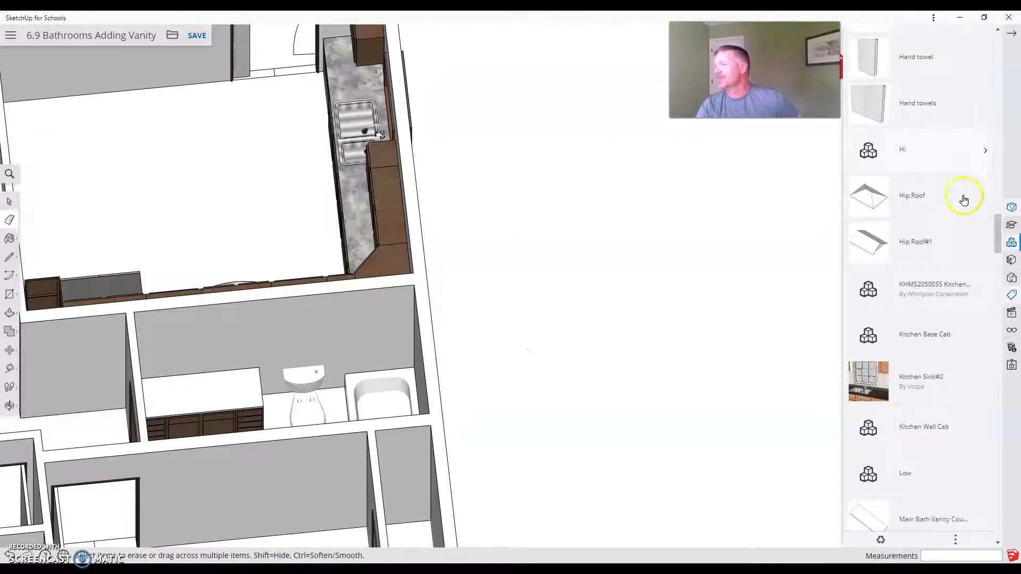
{"action": "scroll", "coordinate": [972, 286], "scroll_direction": "up", "scroll_amount": 15}
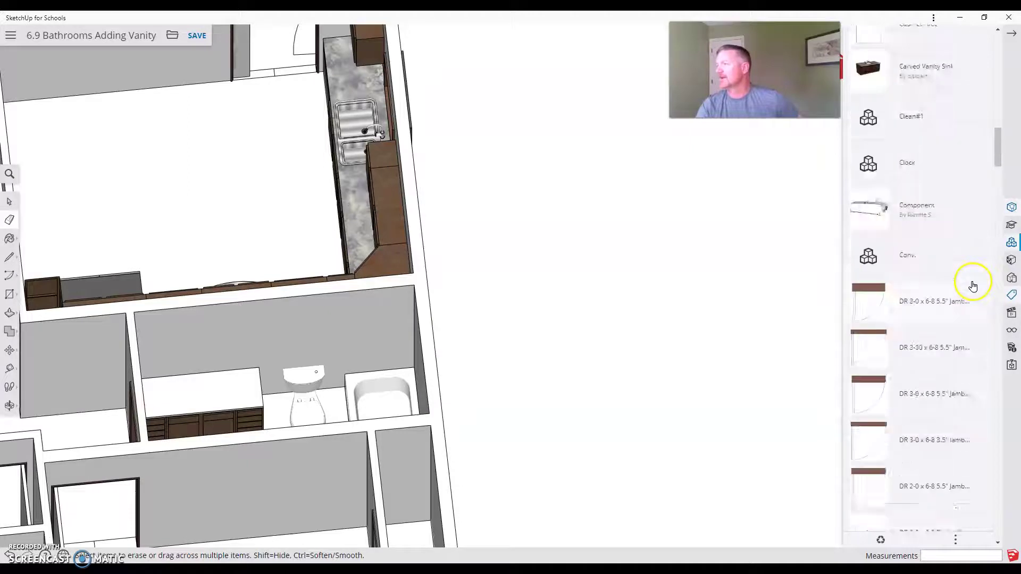
{"action": "scroll", "coordinate": [972, 287], "scroll_direction": "up", "scroll_amount": 10}
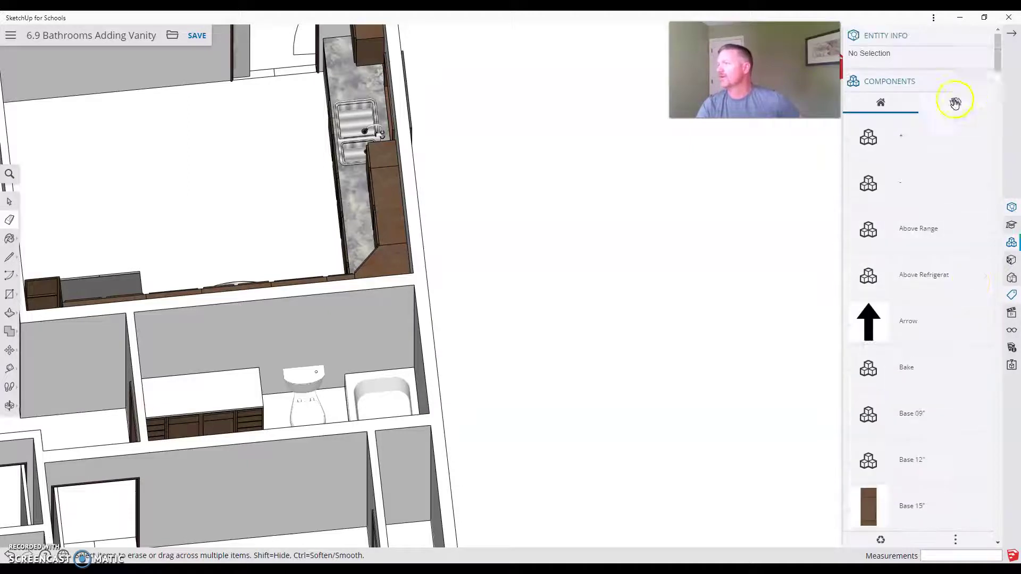
Search the 3D Warehouse for 'Vessel sink' and browse the results
{"action": "left_click", "coordinate": [955, 102]}
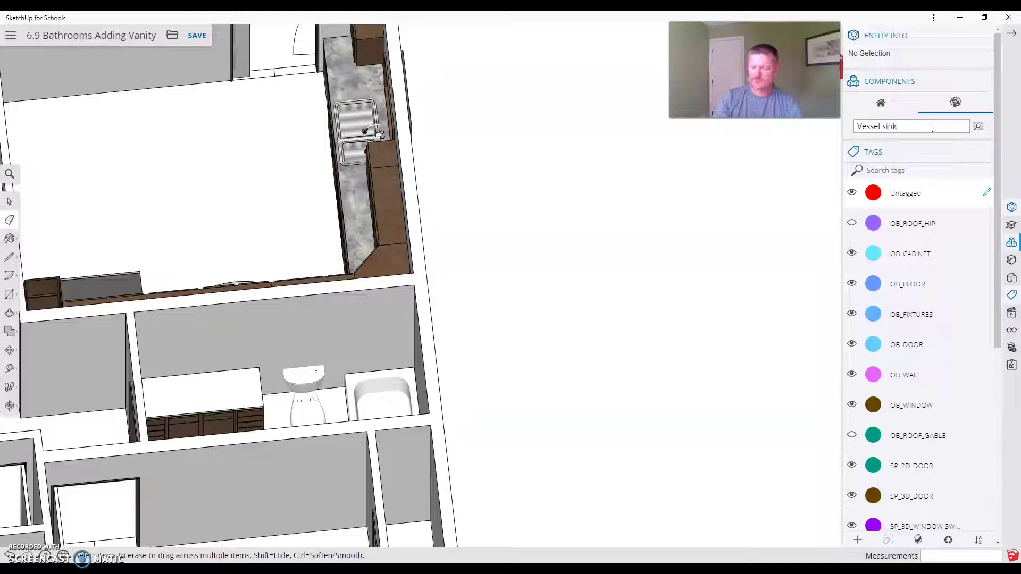
{"action": "type", "text": "Vessel sink"}
{"action": "key", "text": "Return"}
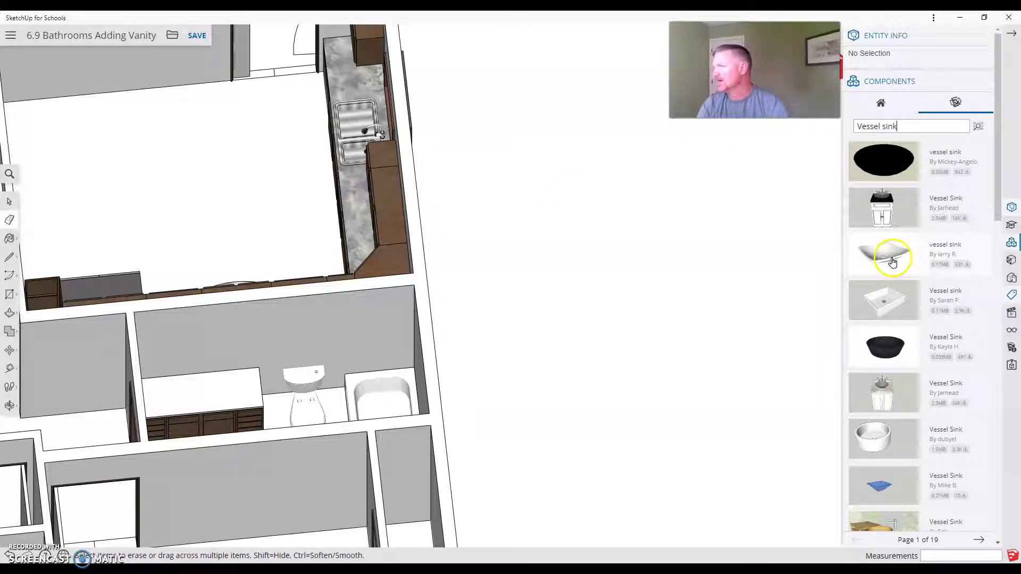
{"action": "scroll", "coordinate": [891, 245], "scroll_direction": "down", "scroll_amount": 3}
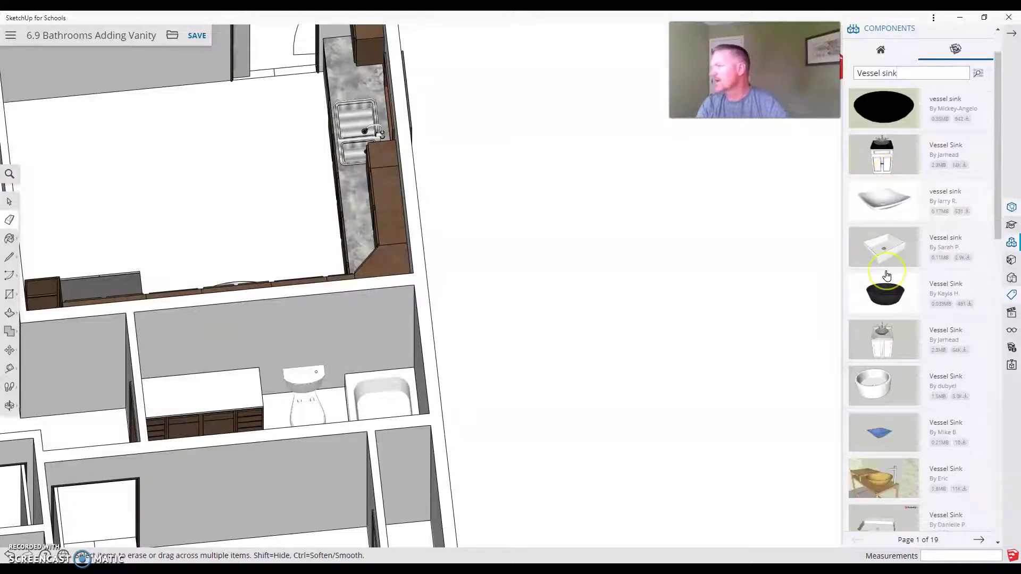
{"action": "scroll", "coordinate": [886, 276], "scroll_direction": "down", "scroll_amount": 2}
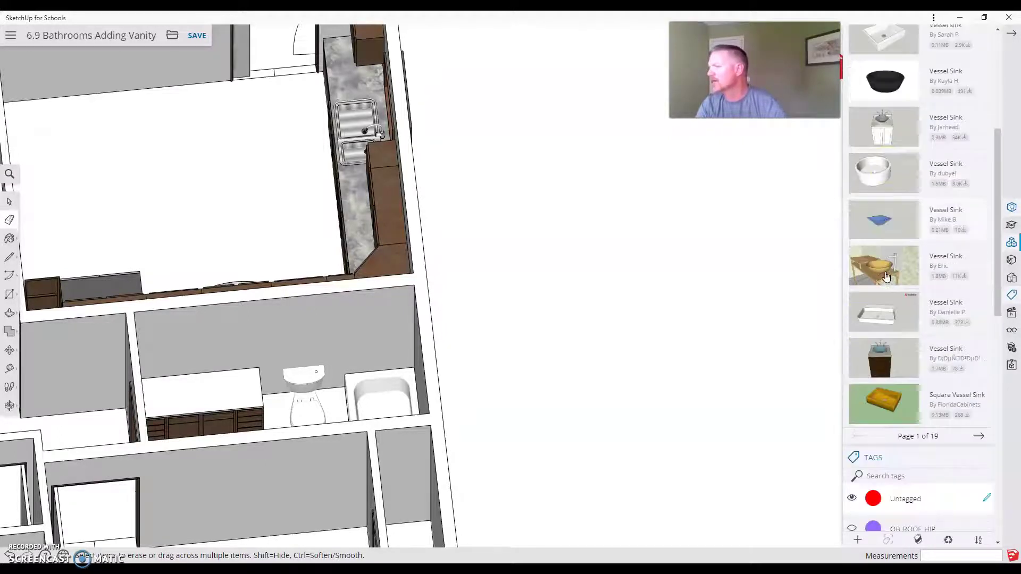
{"action": "scroll", "coordinate": [886, 276], "scroll_direction": "down", "scroll_amount": 1}
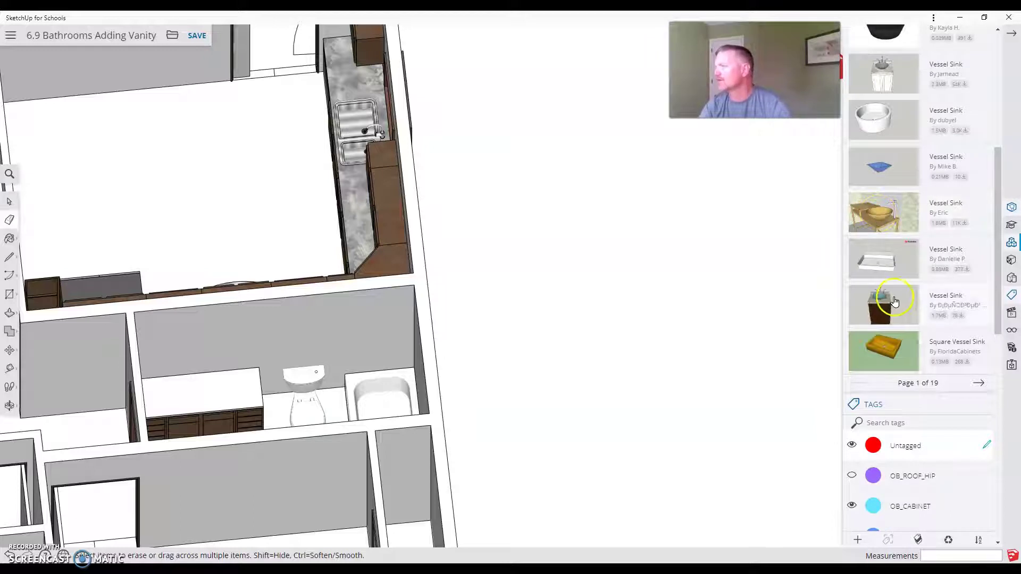
Download the Vessel Sink vanity model and drop it into the empty area beside the bathroom
{"action": "left_click", "coordinate": [886, 313]}
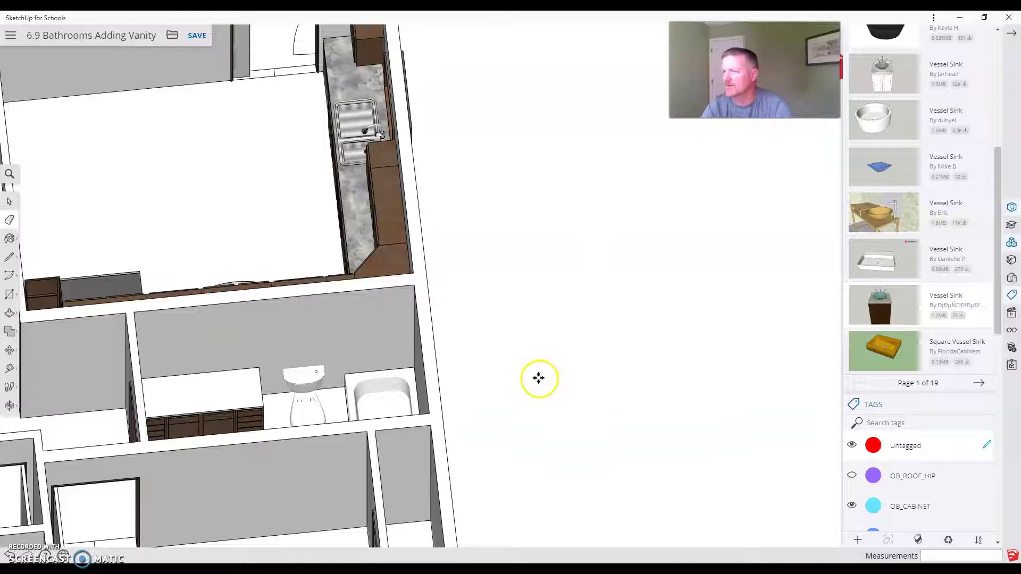
{"action": "left_click", "coordinate": [532, 398]}
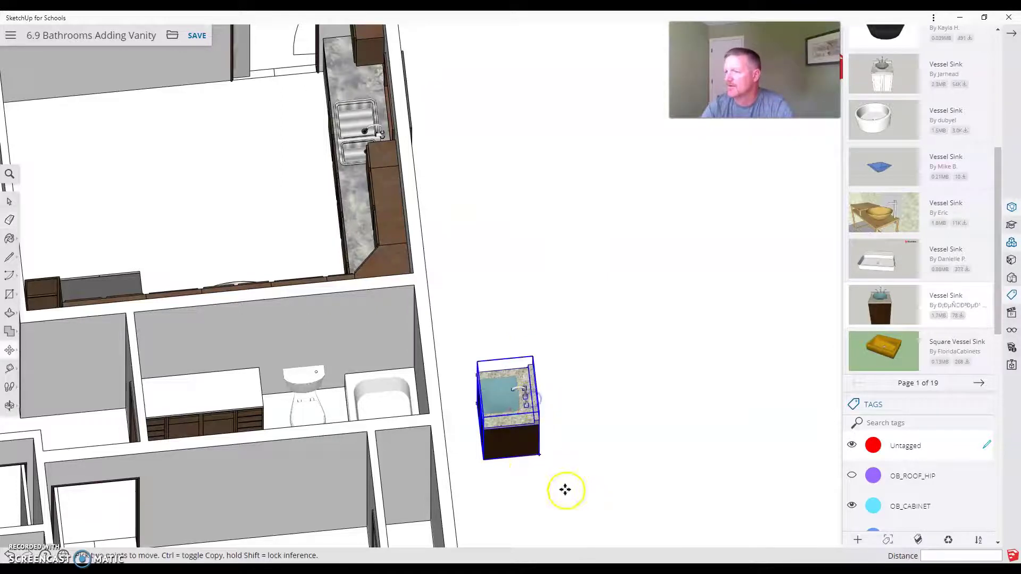
{"action": "middle_click_drag", "start_coordinate": [552, 481], "coordinate": [524, 412]}
{"action": "scroll", "coordinate": [514, 374], "scroll_direction": "up", "scroll_amount": 6}
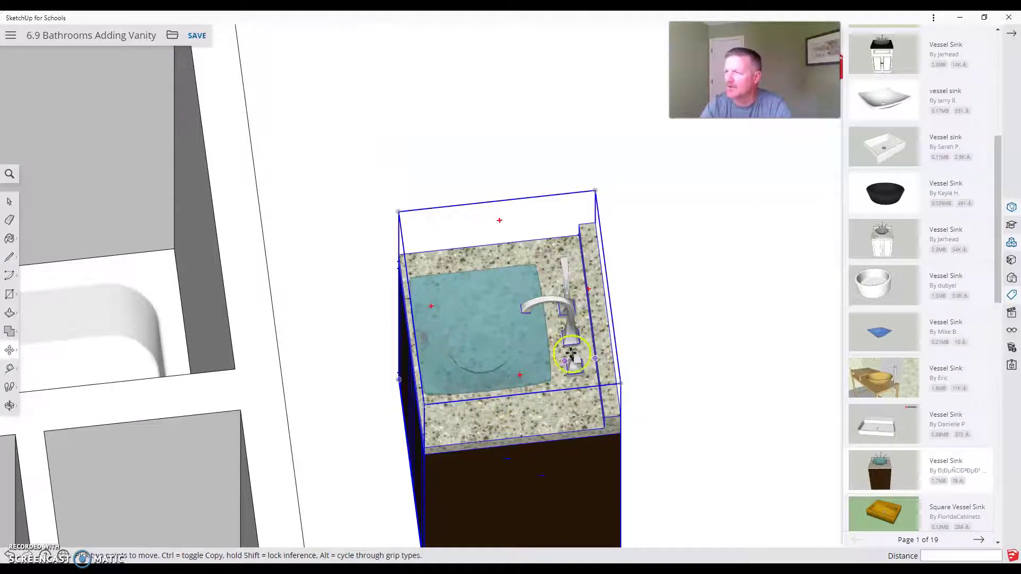
{"action": "left_click", "coordinate": [9, 202]}
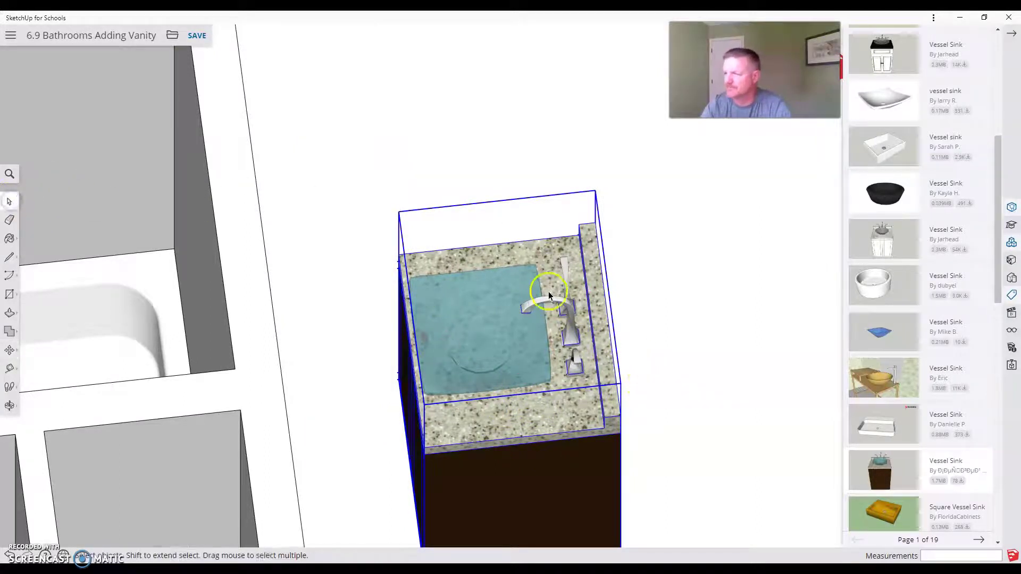
{"action": "scroll", "coordinate": [547, 295], "scroll_direction": "down", "scroll_amount": 3}
Inside the sink component, delete the cabinet body under the sink
{"action": "double_click", "coordinate": [548, 378]}
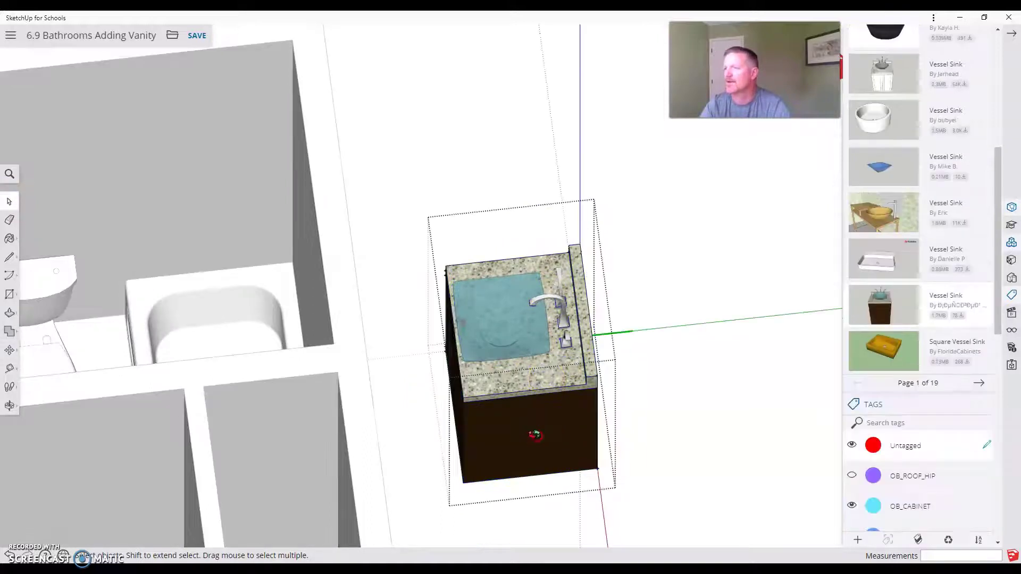
{"action": "middle_click_drag", "start_coordinate": [536, 417], "coordinate": [509, 65]}
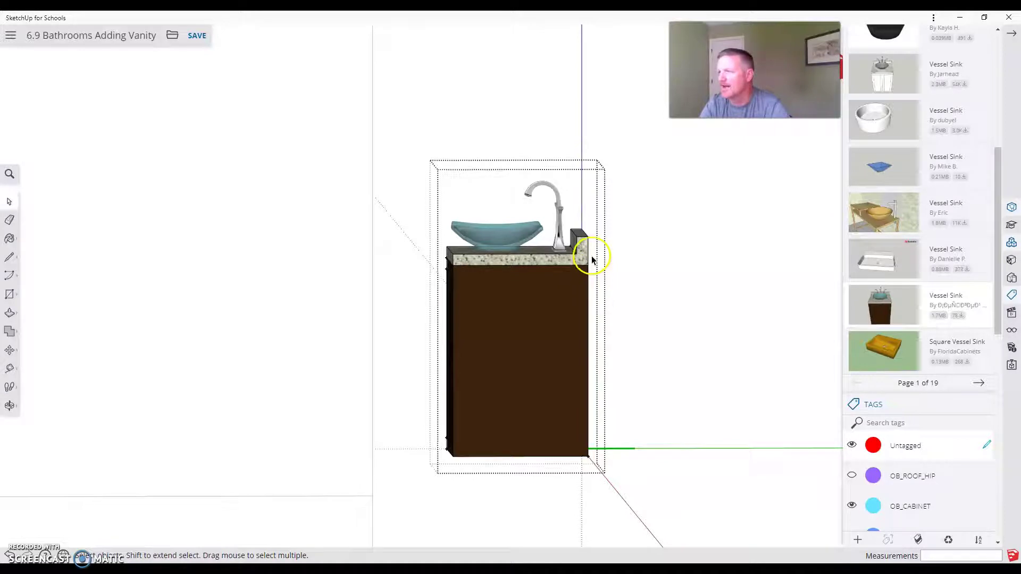
{"action": "left_click_drag", "start_coordinate": [556, 421], "coordinate": [493, 485]}
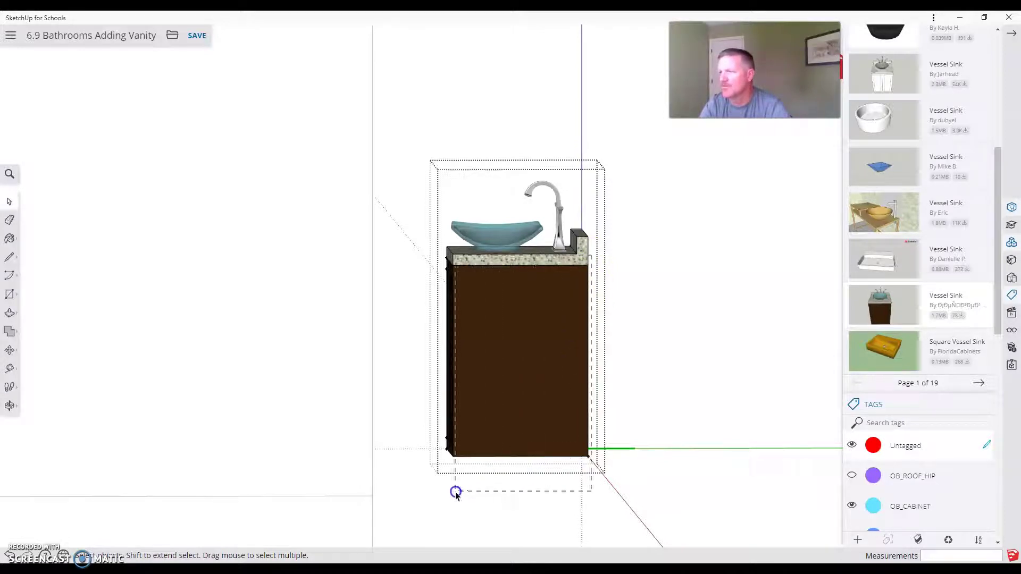
{"action": "left_click_drag", "start_coordinate": [431, 504], "coordinate": [431, 505]}
{"action": "left_click", "coordinate": [481, 277]}
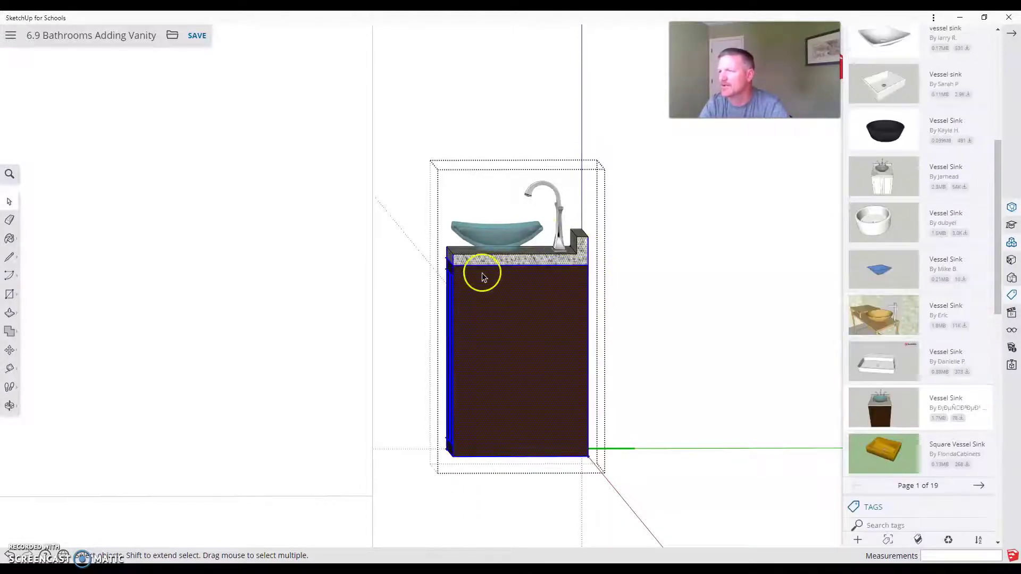
{"action": "key", "text": "Delete"}
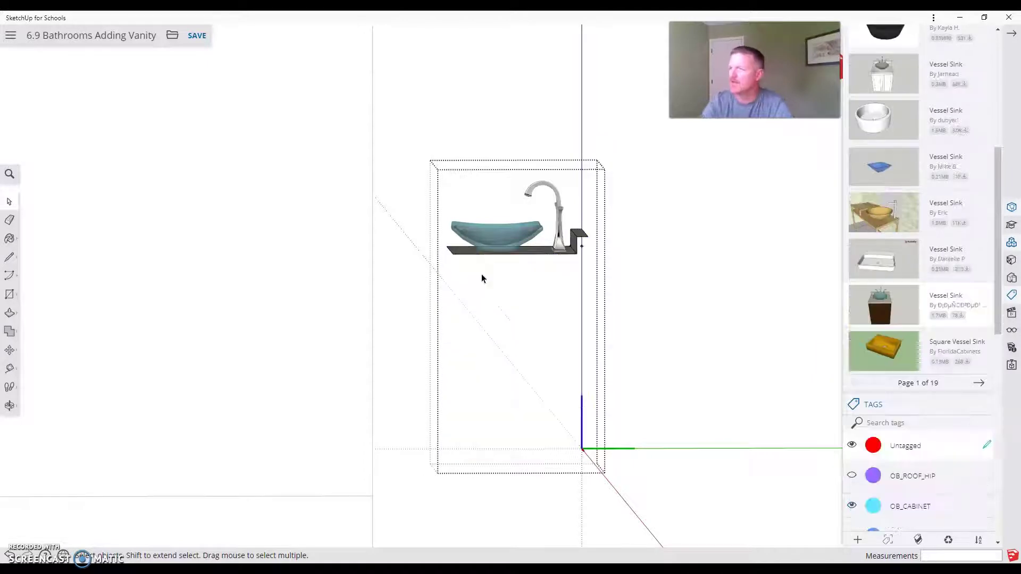
Delete the granite countertop beneath the sink bowl
{"action": "left_click", "coordinate": [487, 237]}
{"action": "scroll", "coordinate": [509, 248], "scroll_direction": "up", "scroll_amount": 3}
{"action": "scroll", "coordinate": [533, 262], "scroll_direction": "up", "scroll_amount": 2}
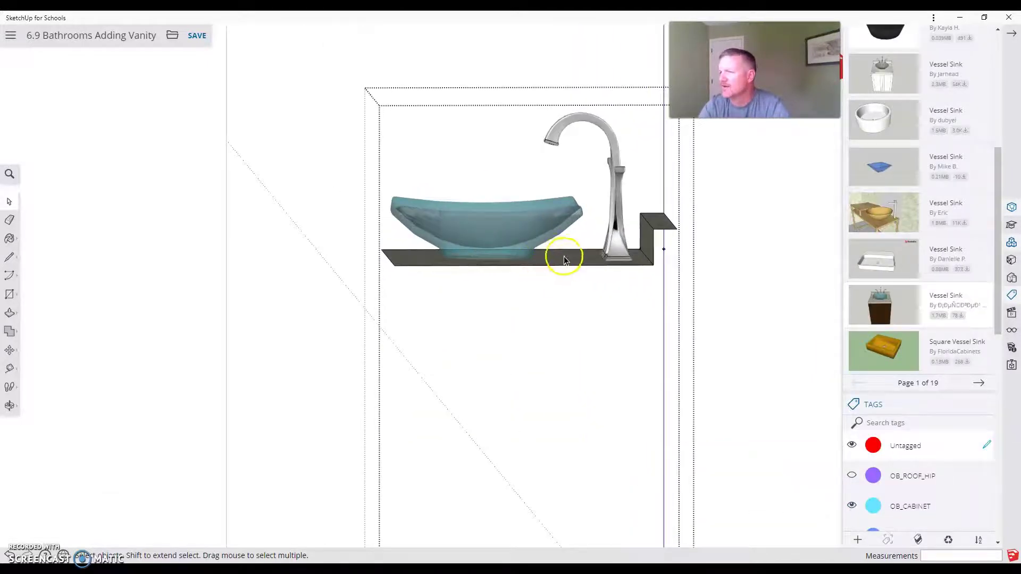
{"action": "middle_click_drag", "start_coordinate": [559, 255], "coordinate": [549, 301]}
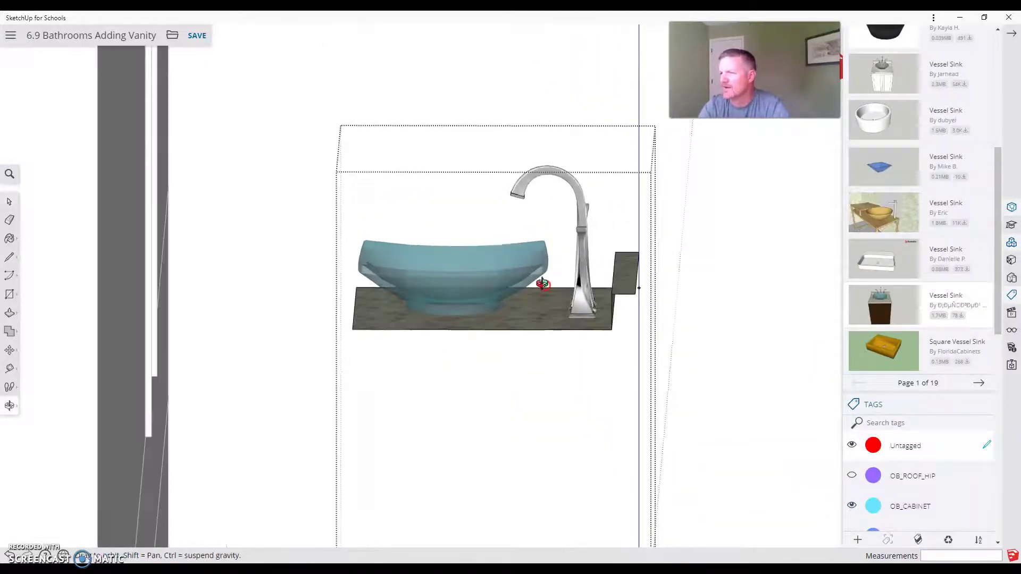
{"action": "left_click", "coordinate": [541, 337]}
{"action": "key", "text": "Delete"}
Delete the leftover piece beside the faucet and the stray edge, then exit the component
{"action": "left_click", "coordinate": [673, 274]}
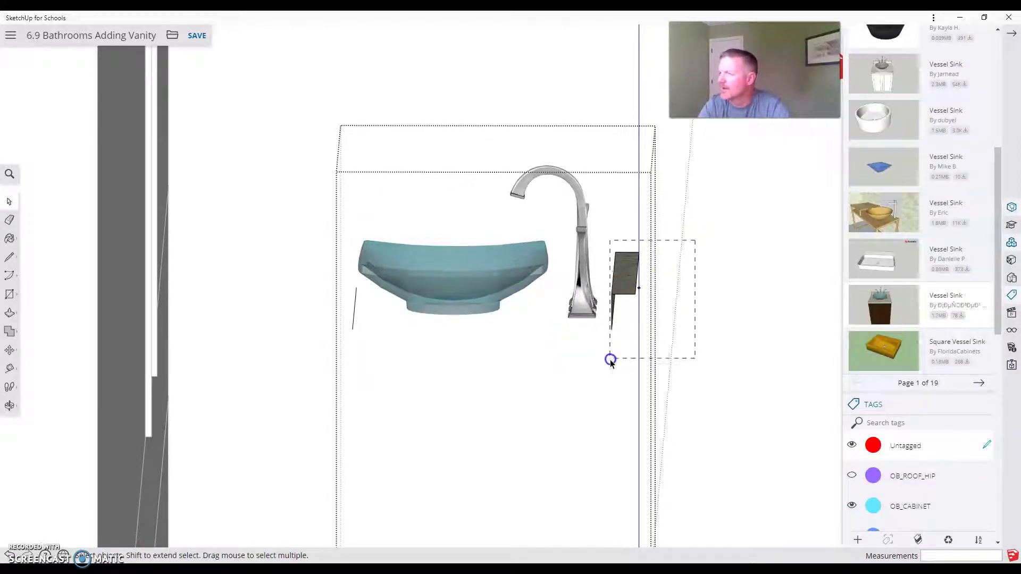
{"action": "left_click", "coordinate": [609, 361]}
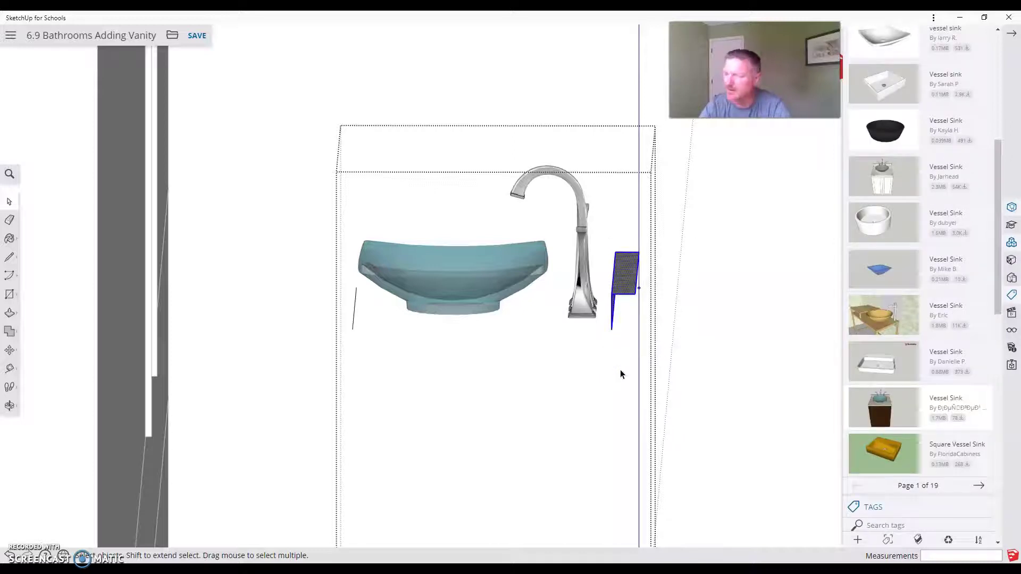
{"action": "key", "text": "Delete"}
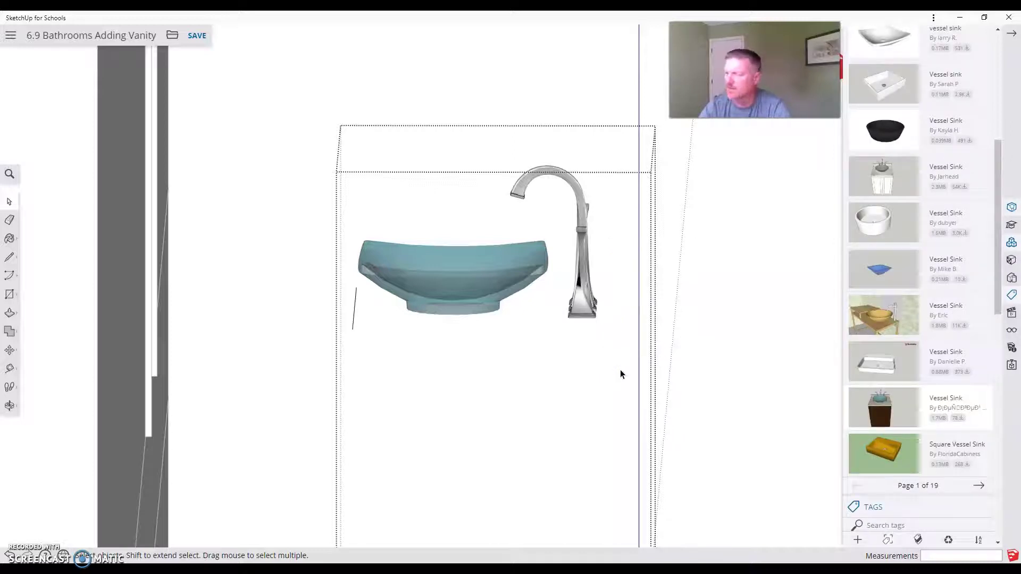
{"action": "left_click", "coordinate": [342, 209]}
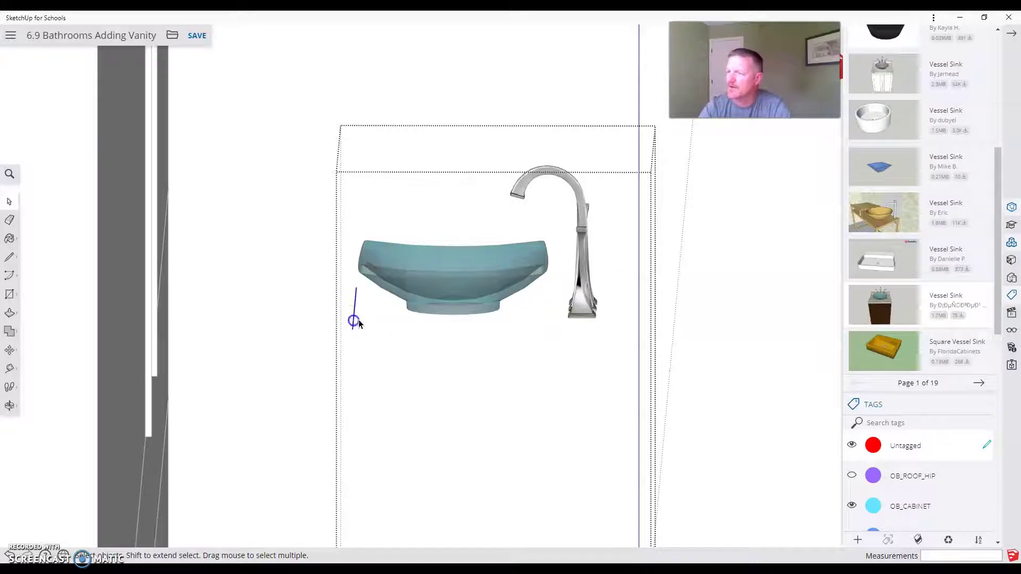
{"action": "left_click_drag", "start_coordinate": [365, 307], "coordinate": [342, 318]}
{"action": "key", "text": "Delete"}
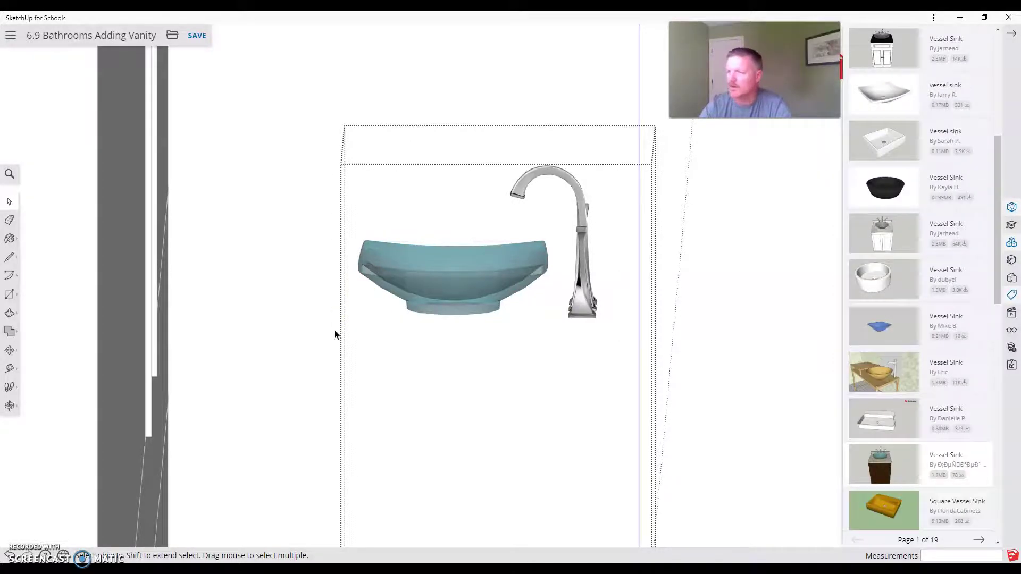
{"action": "middle_click_drag", "start_coordinate": [418, 204], "coordinate": [452, 154]}
{"action": "scroll", "coordinate": [452, 152], "scroll_direction": "down", "scroll_amount": 5}
{"action": "left_click_drag", "start_coordinate": [655, 370], "coordinate": [567, 496]}
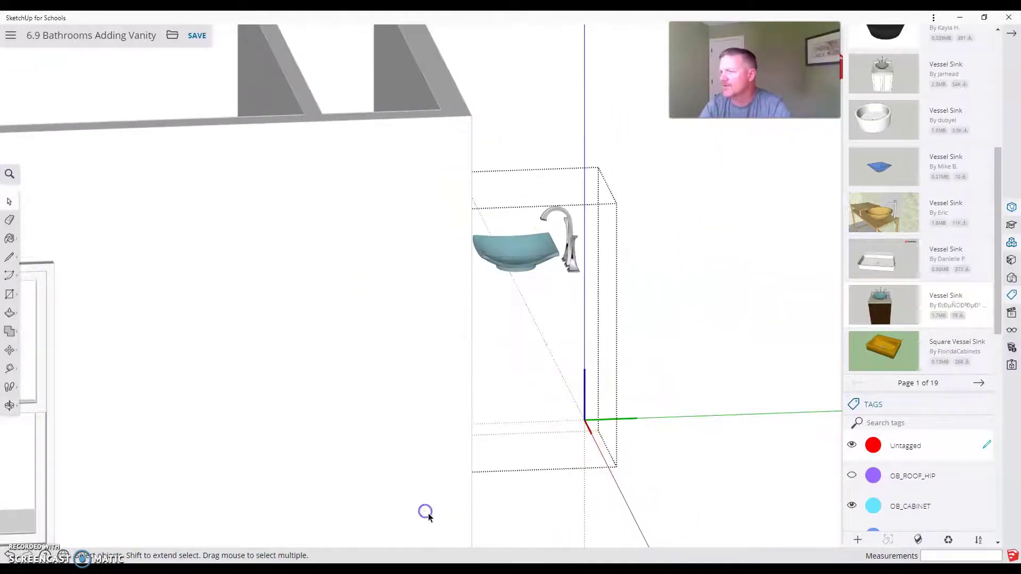
{"action": "left_click", "coordinate": [278, 351]}
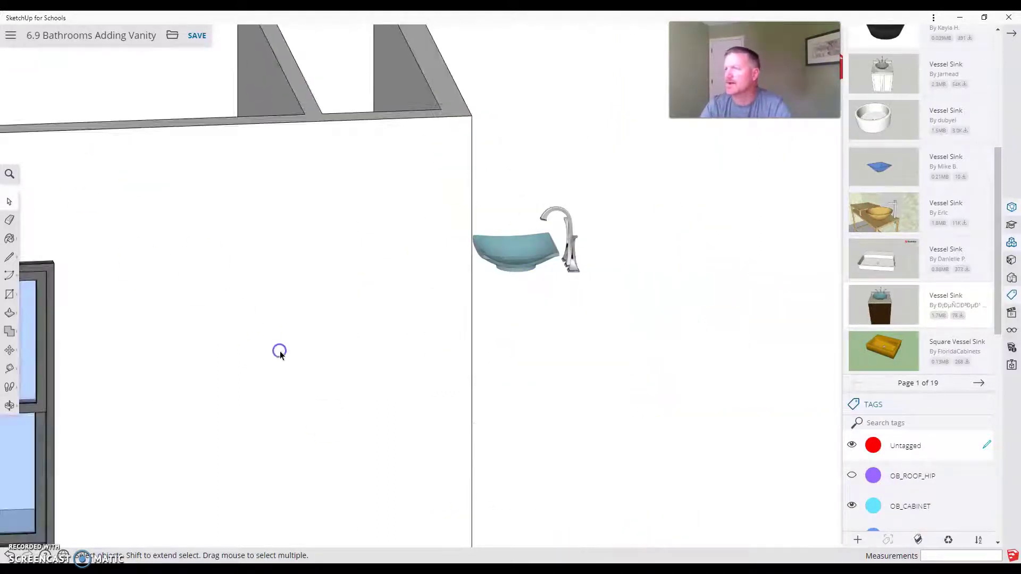
Rotate the vessel sink -180 degrees from a top-down view
{"action": "left_click", "coordinate": [525, 239]}
{"action": "left_click", "coordinate": [484, 276]}
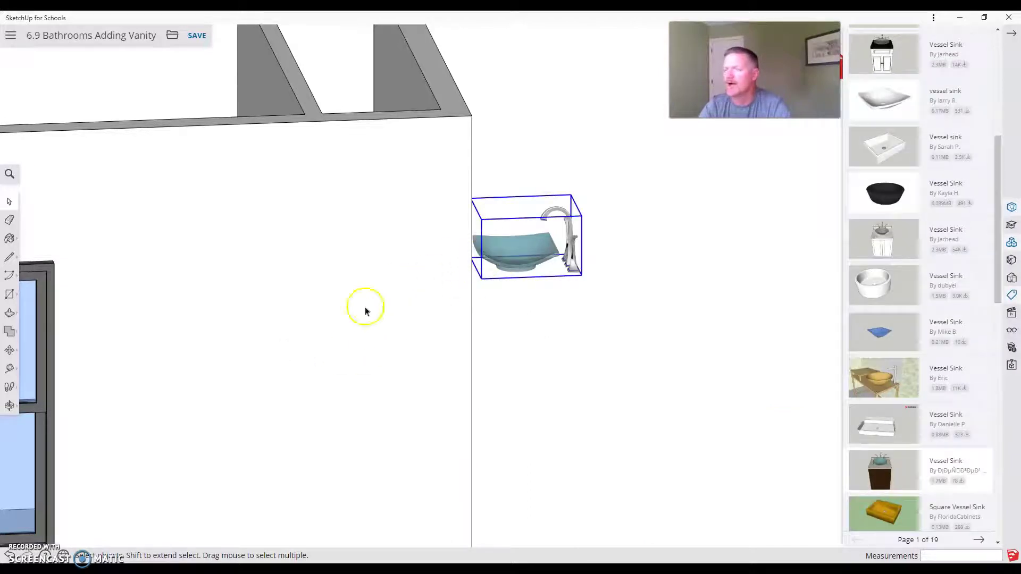
{"action": "scroll", "coordinate": [498, 420], "scroll_direction": "down", "scroll_amount": 6}
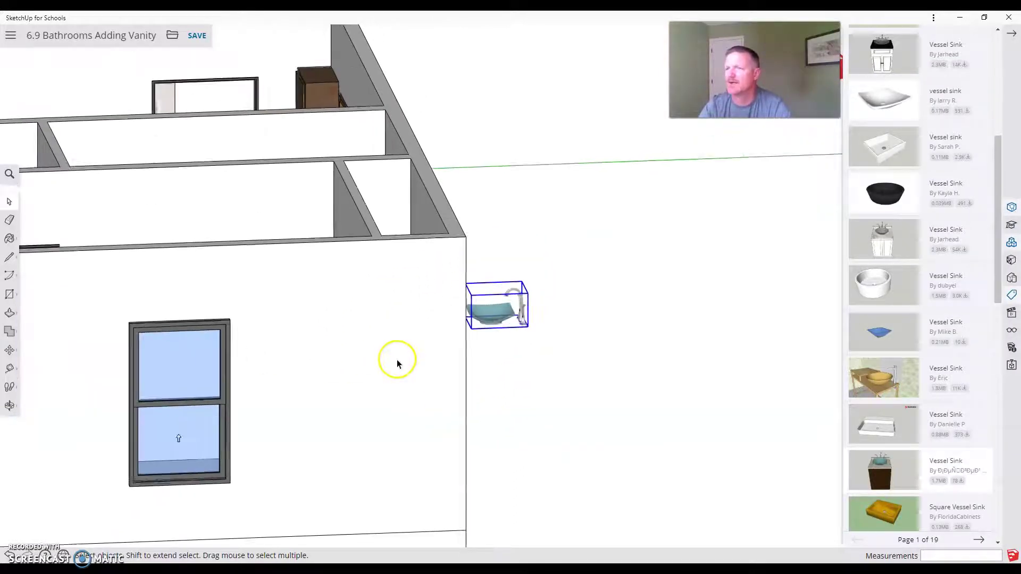
{"action": "middle_click_drag", "start_coordinate": [397, 360], "coordinate": [319, 434]}
{"action": "scroll", "coordinate": [438, 365], "scroll_direction": "up", "scroll_amount": 4}
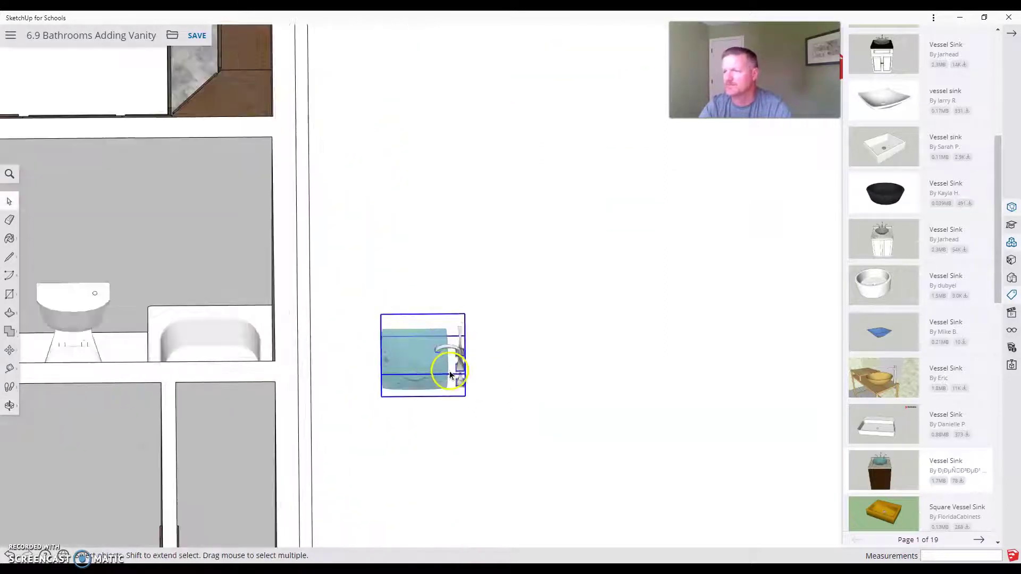
{"action": "left_click", "coordinate": [11, 350]}
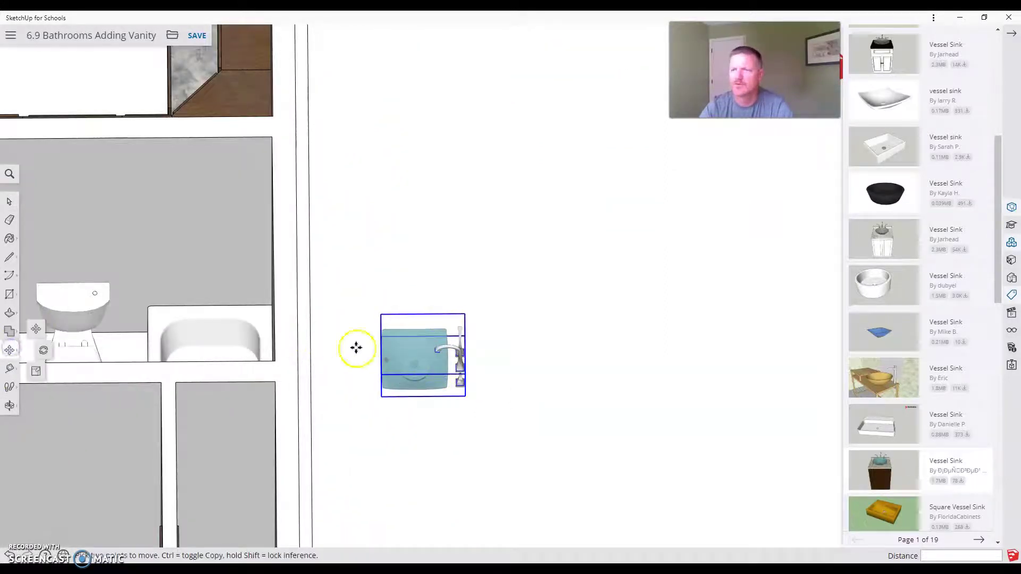
{"action": "left_click", "coordinate": [456, 344]}
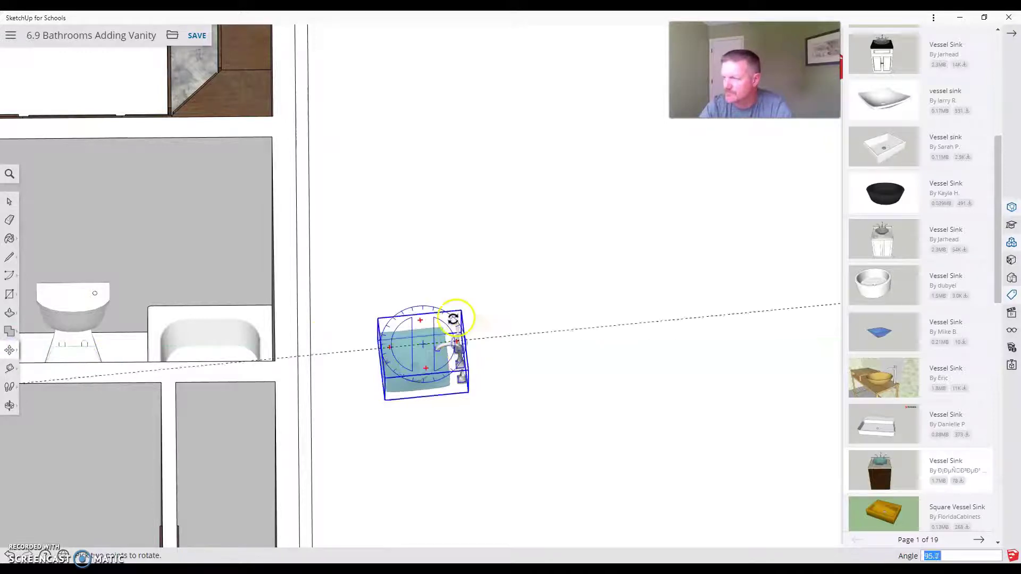
{"action": "left_click", "coordinate": [421, 272]}
{"action": "key", "text": "m"}
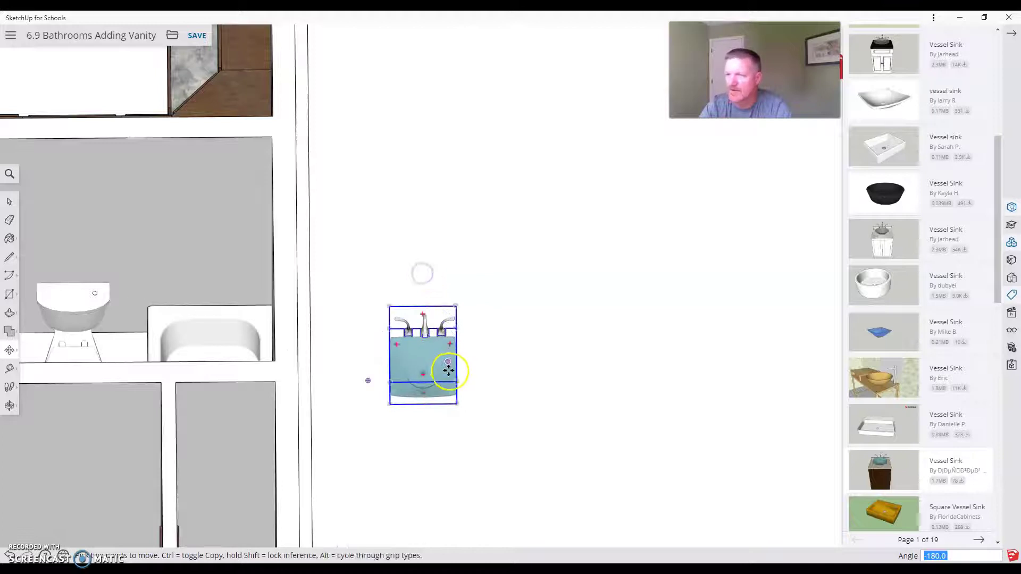
{"action": "scroll", "coordinate": [452, 371], "scroll_direction": "down", "scroll_amount": 3}
Zoom in on the sink and grab the faucet base corner as the move point
{"action": "scroll", "coordinate": [153, 343], "scroll_direction": "up", "scroll_amount": 3}
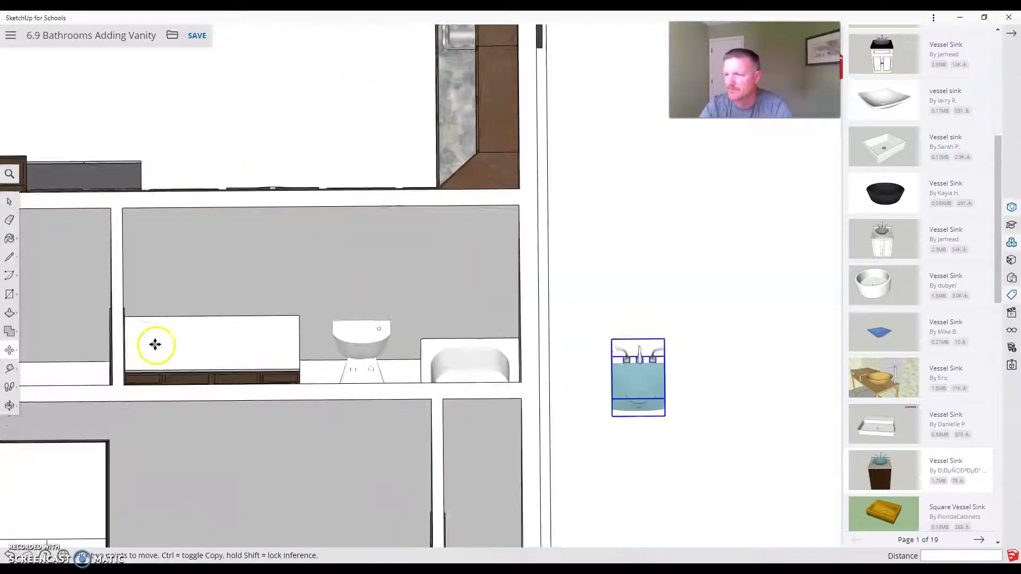
{"action": "mouse_move", "coordinate": [175, 360]}
{"action": "middle_mouse_down"}
{"action": "mouse_move", "coordinate": [203, 447]}
{"action": "mouse_move", "coordinate": [270, 429]}
{"action": "mouse_move", "coordinate": [292, 360]}
{"action": "middle_mouse_up"}
{"action": "scroll", "coordinate": [292, 359], "scroll_direction": "up", "scroll_amount": 1}
{"action": "scroll", "coordinate": [223, 346], "scroll_direction": "down", "scroll_amount": 4}
{"action": "scroll", "coordinate": [567, 396], "scroll_direction": "up", "scroll_amount": 3}
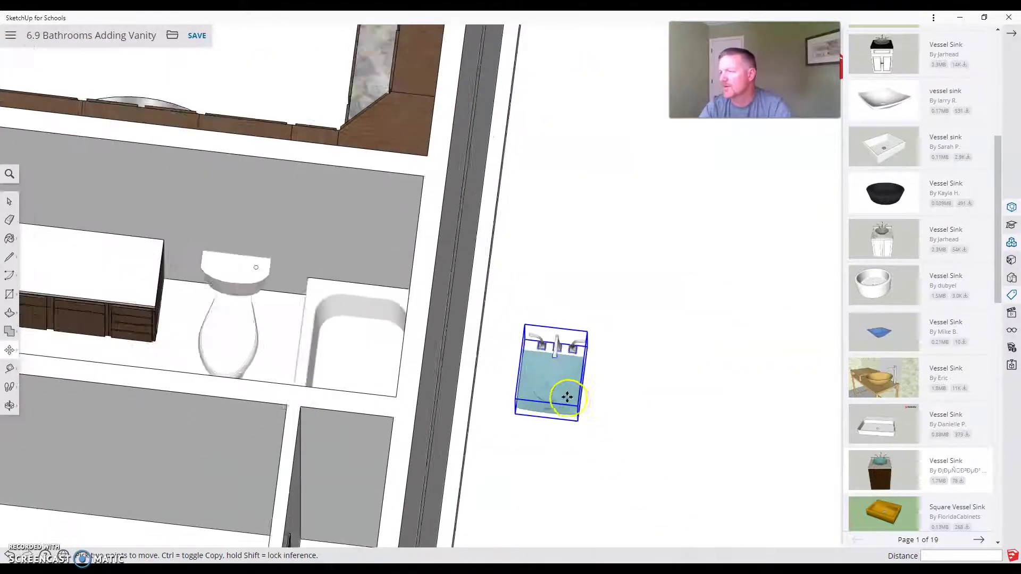
{"action": "scroll", "coordinate": [567, 396], "scroll_direction": "up", "scroll_amount": 3}
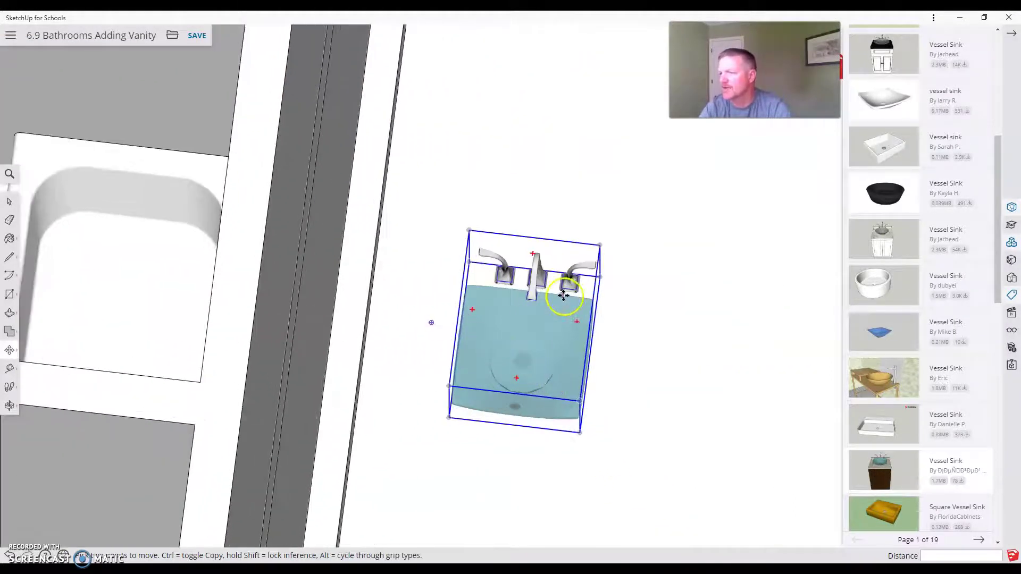
{"action": "scroll", "coordinate": [564, 295], "scroll_direction": "up", "scroll_amount": 5}
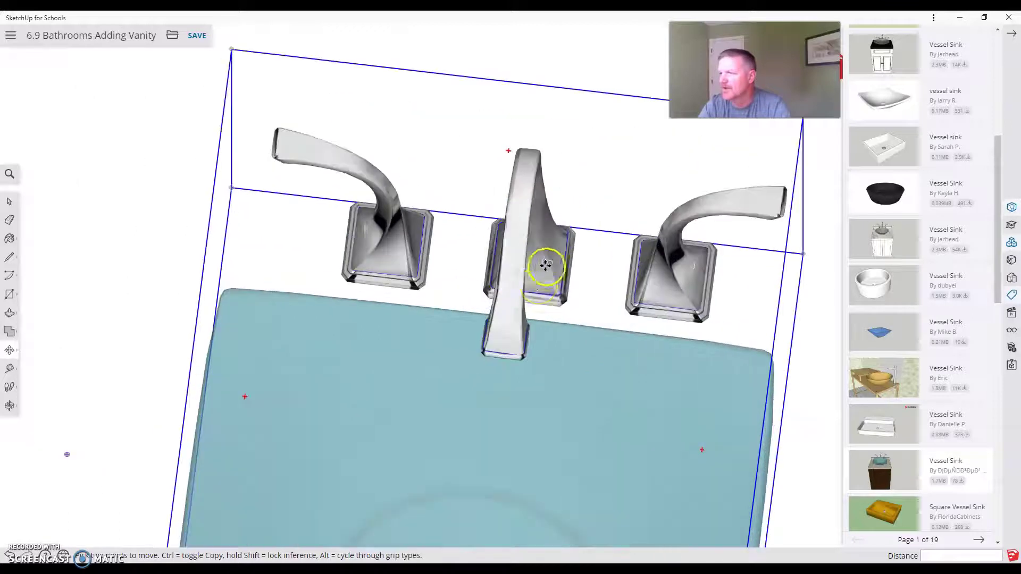
{"action": "scroll", "coordinate": [588, 342], "scroll_direction": "up", "scroll_amount": 2}
{"action": "scroll", "coordinate": [527, 422], "scroll_direction": "down", "scroll_amount": 5}
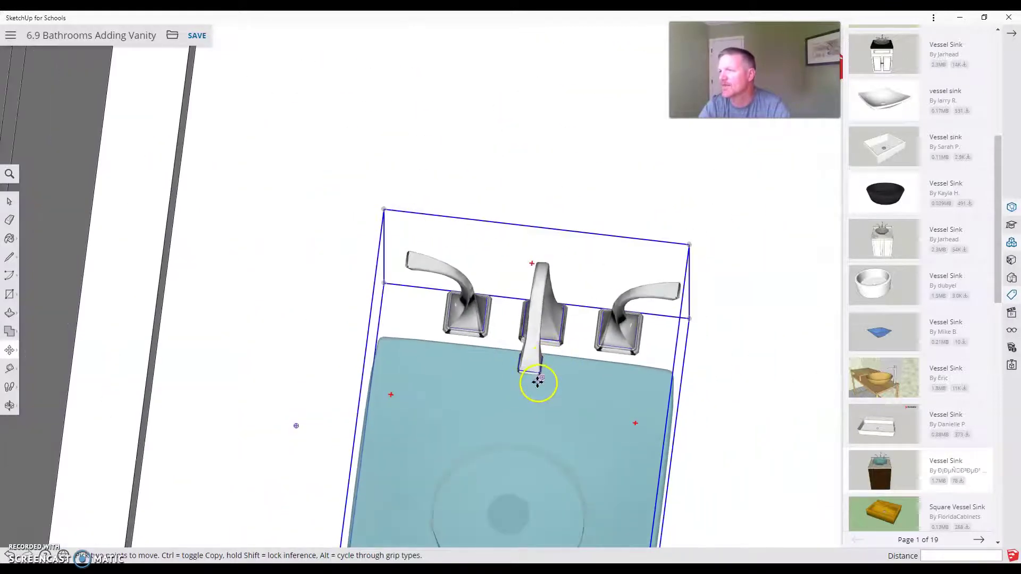
{"action": "scroll", "coordinate": [559, 275], "scroll_direction": "up", "scroll_amount": 4}
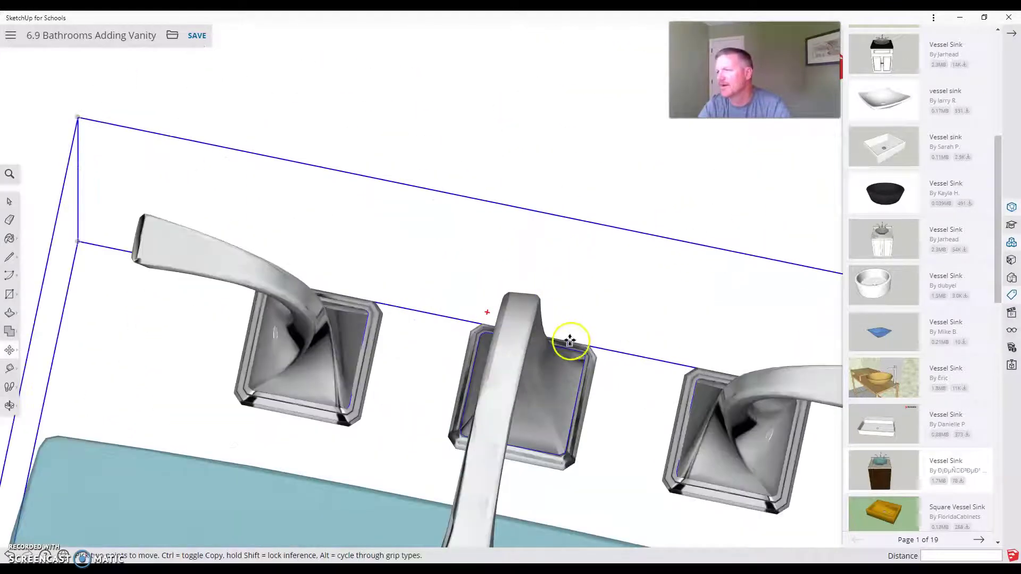
{"action": "middle_click_drag", "start_coordinate": [570, 341], "coordinate": [542, 319]}
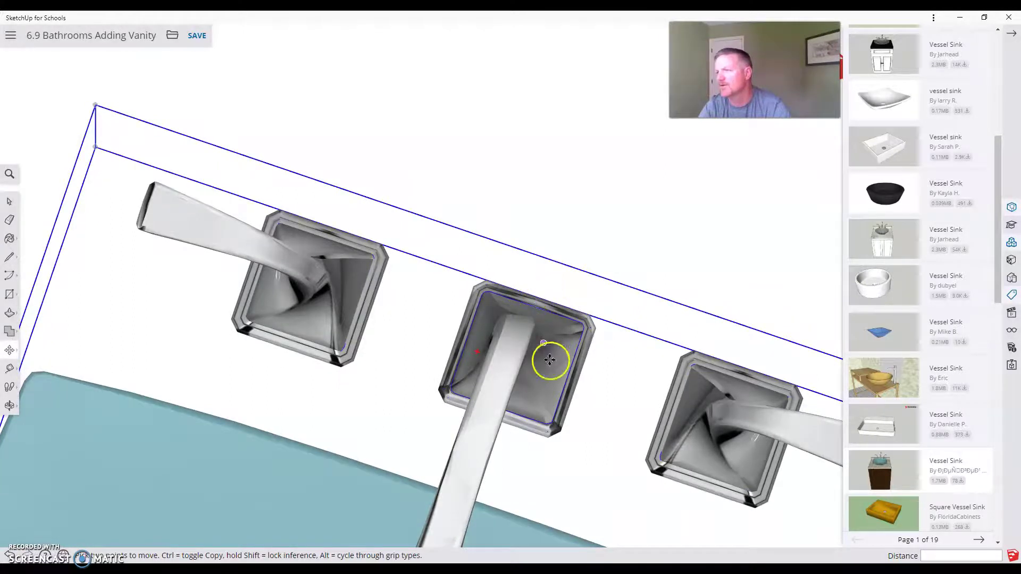
{"action": "mouse_move", "coordinate": [551, 365]}
{"action": "middle_mouse_down"}
{"action": "mouse_move", "coordinate": [490, 403]}
{"action": "mouse_move", "coordinate": [23, 292]}
{"action": "mouse_move", "coordinate": [471, 409]}
{"action": "mouse_move", "coordinate": [335, 385]}
{"action": "mouse_move", "coordinate": [317, 398]}
{"action": "middle_mouse_up"}
{"action": "middle_click_drag", "start_coordinate": [371, 430], "coordinate": [267, 319]}
{"action": "scroll", "coordinate": [260, 316], "scroll_direction": "up", "scroll_amount": 3}
{"action": "scroll", "coordinate": [258, 315], "scroll_direction": "up", "scroll_amount": 10}
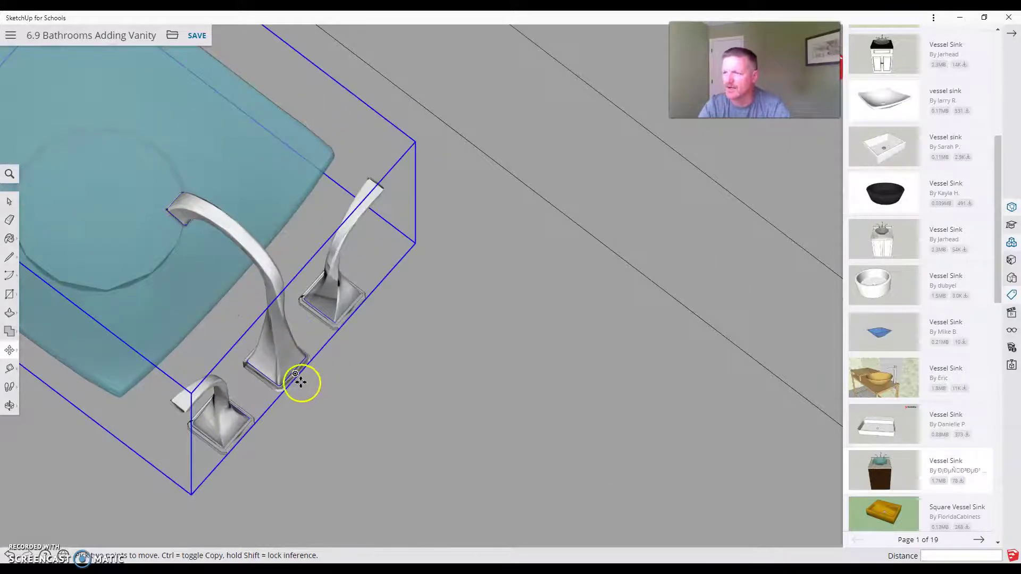
{"action": "scroll", "coordinate": [301, 384], "scroll_direction": "up", "scroll_amount": 5}
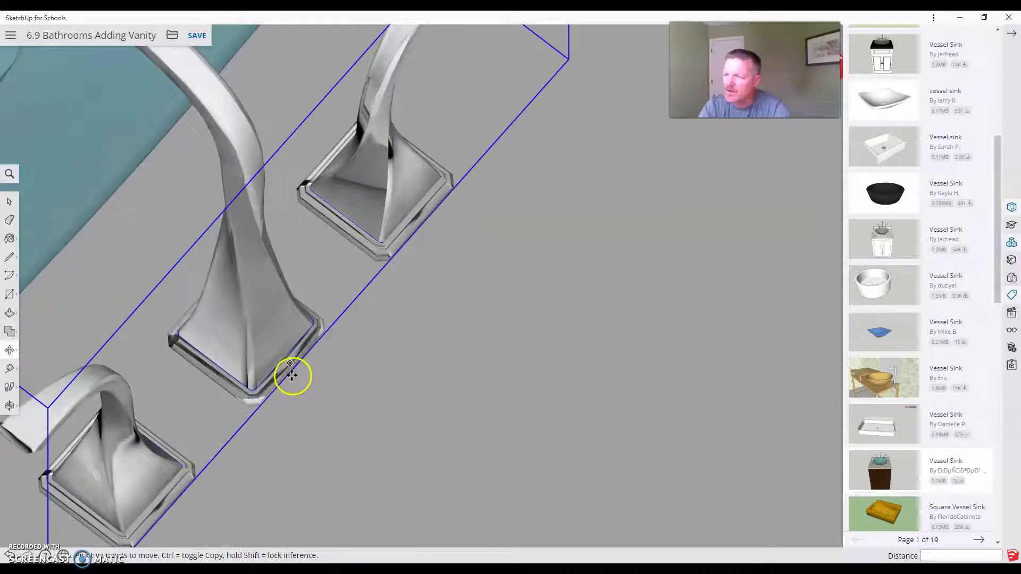
{"action": "left_click", "coordinate": [292, 369]}
Drop the sink onto the vanity countertop, snapped to its midpoint
{"action": "scroll", "coordinate": [291, 372], "scroll_direction": "down", "scroll_amount": 8}
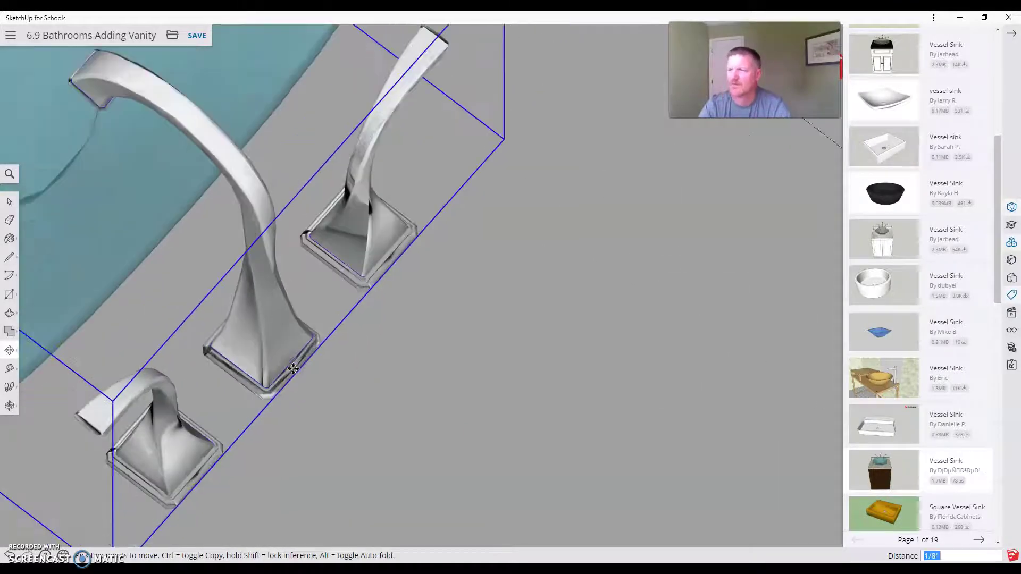
{"action": "scroll", "coordinate": [290, 375], "scroll_direction": "down", "scroll_amount": 10}
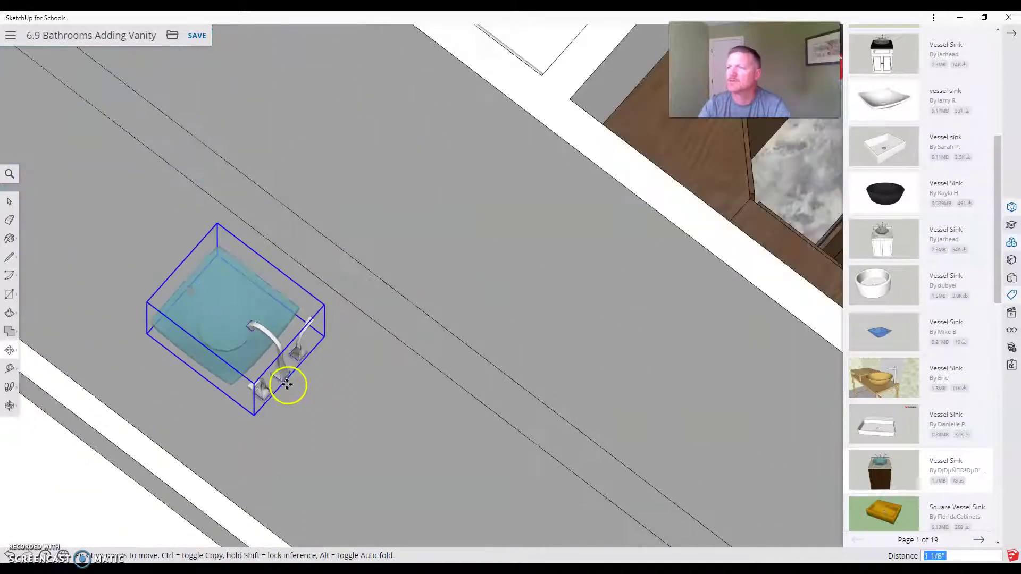
{"action": "middle_click_drag", "start_coordinate": [338, 327], "coordinate": [428, 318]}
{"action": "scroll", "coordinate": [429, 318], "scroll_direction": "up", "scroll_amount": 8}
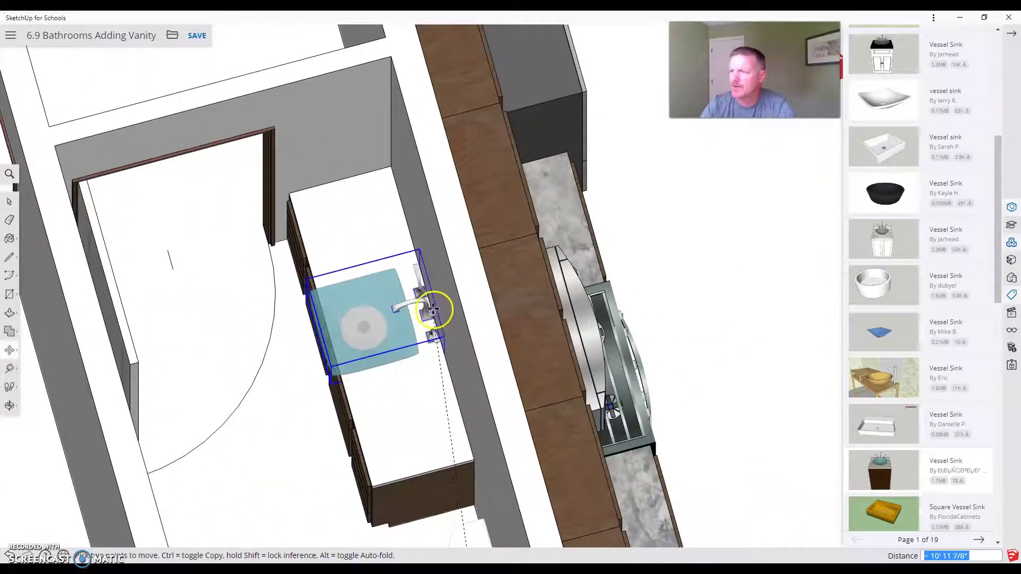
{"action": "left_click", "coordinate": [432, 312]}
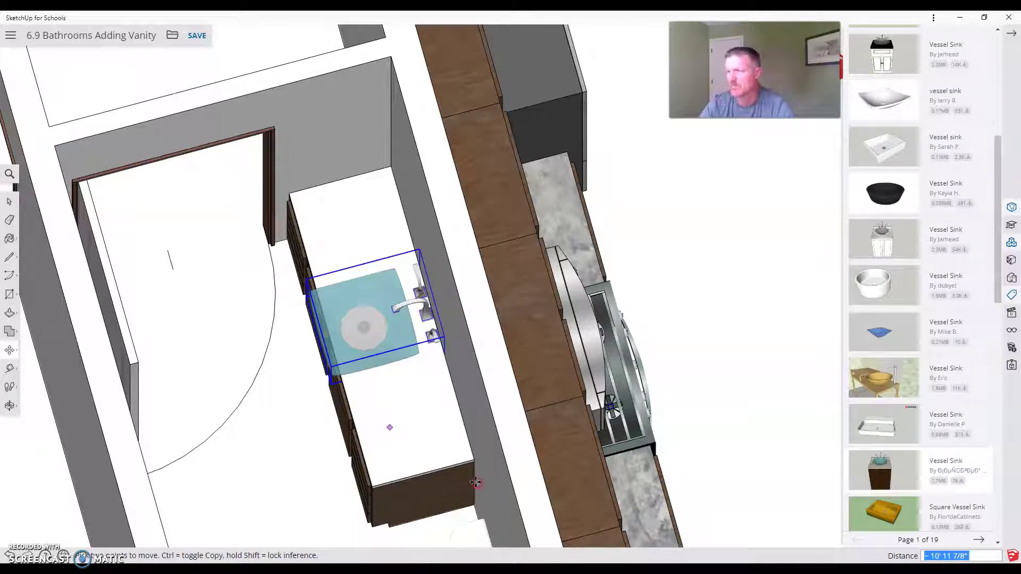
{"action": "middle_click_drag", "start_coordinate": [419, 510], "coordinate": [422, 454]}
{"action": "scroll", "coordinate": [399, 452], "scroll_direction": "up", "scroll_amount": 3}
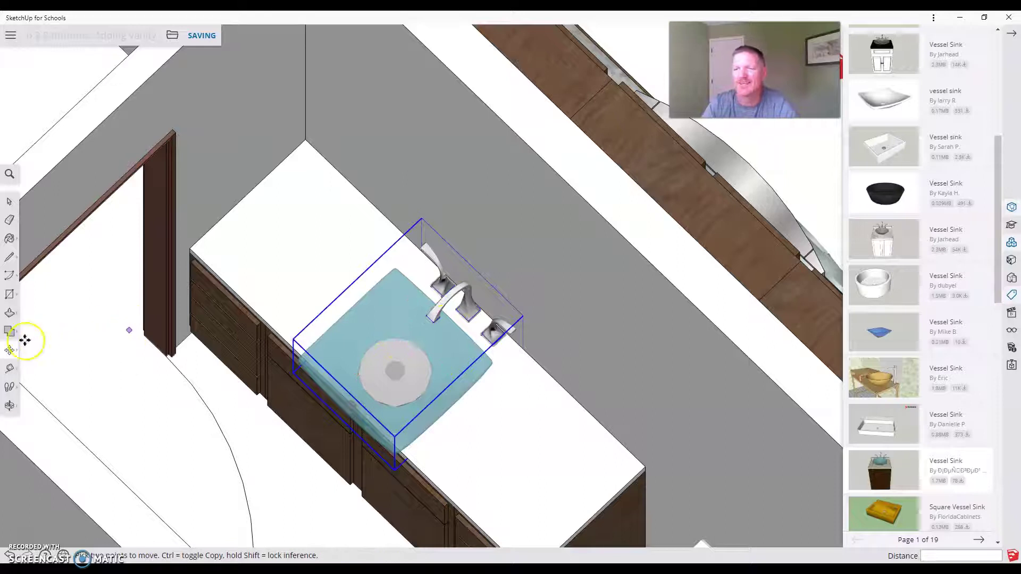
Scale the vessel sink down to 0.83 so it fits the vanity countertop
{"action": "left_click", "coordinate": [10, 353]}
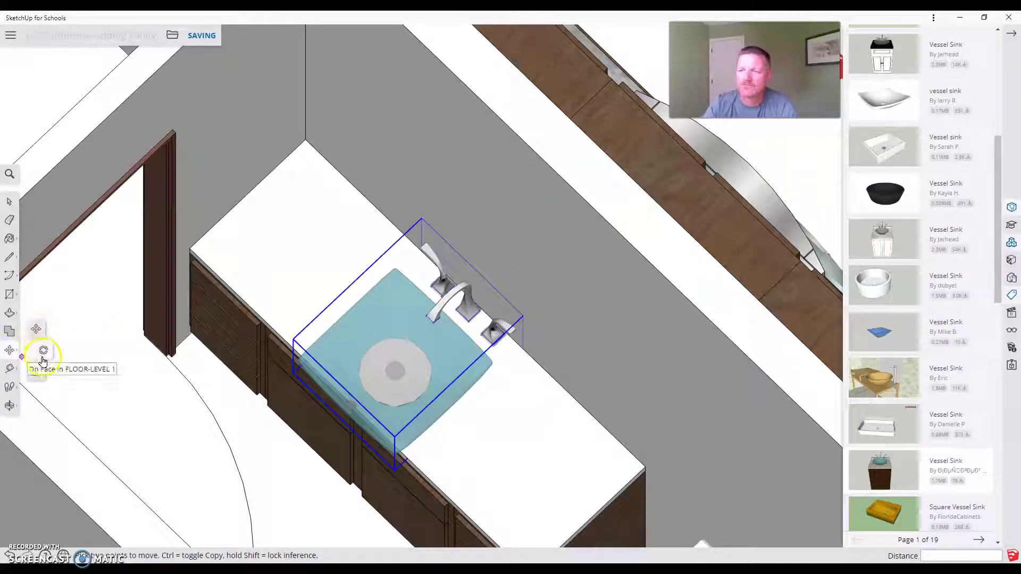
{"action": "left_click", "coordinate": [36, 374]}
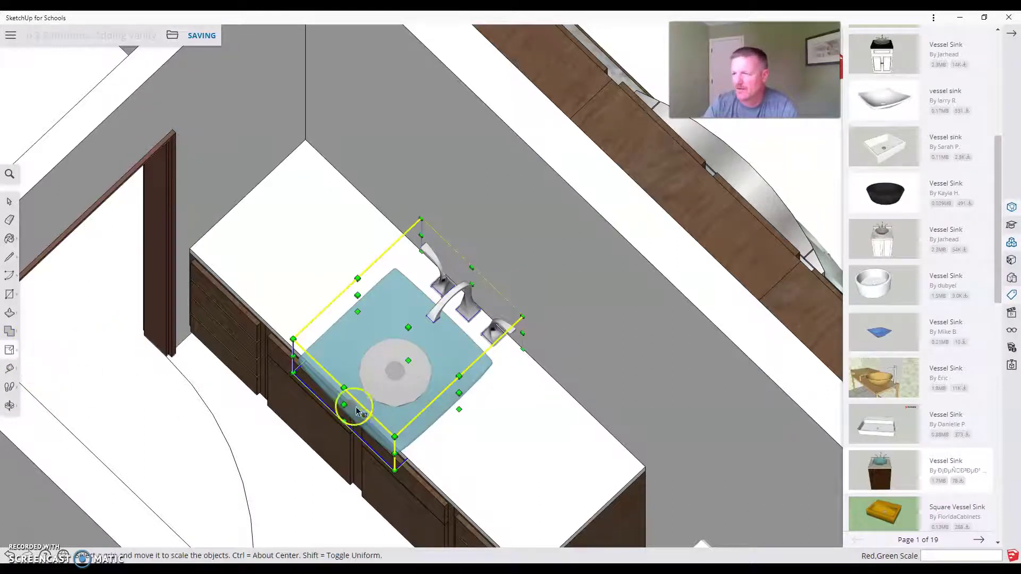
{"action": "left_click_drag", "start_coordinate": [343, 405], "coordinate": [360, 390]}
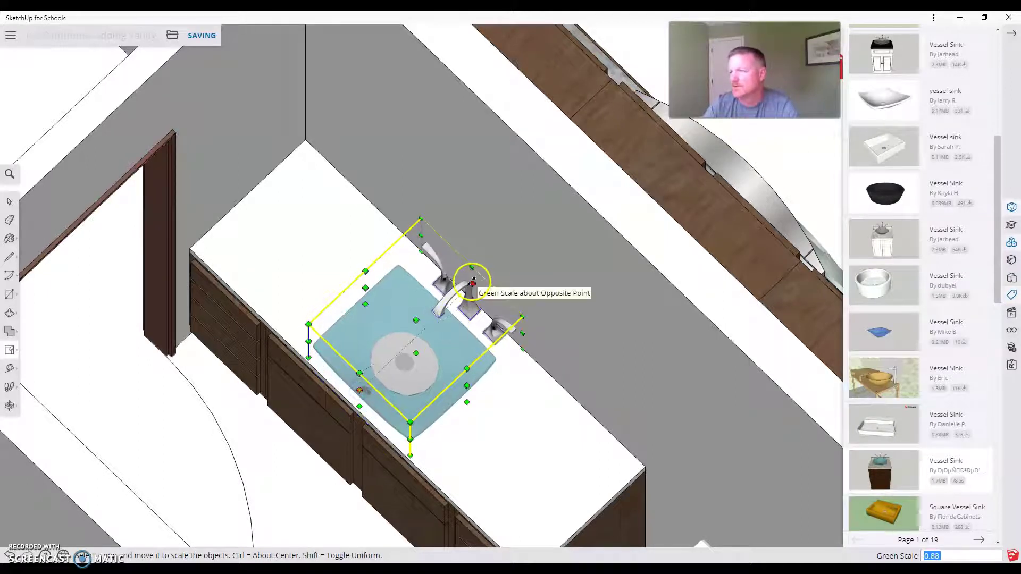
{"action": "left_click_drag", "start_coordinate": [470, 283], "coordinate": [461, 287]}
Check the resized sink around the vanity and deselect it
{"action": "scroll", "coordinate": [351, 319], "scroll_direction": "down", "scroll_amount": 3}
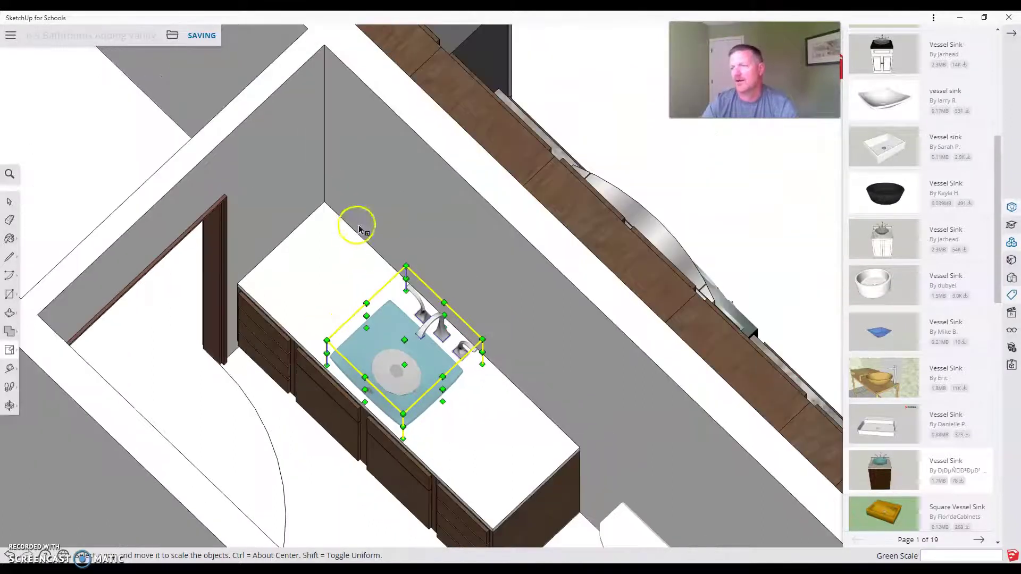
{"action": "scroll", "coordinate": [319, 327], "scroll_direction": "down", "scroll_amount": 2}
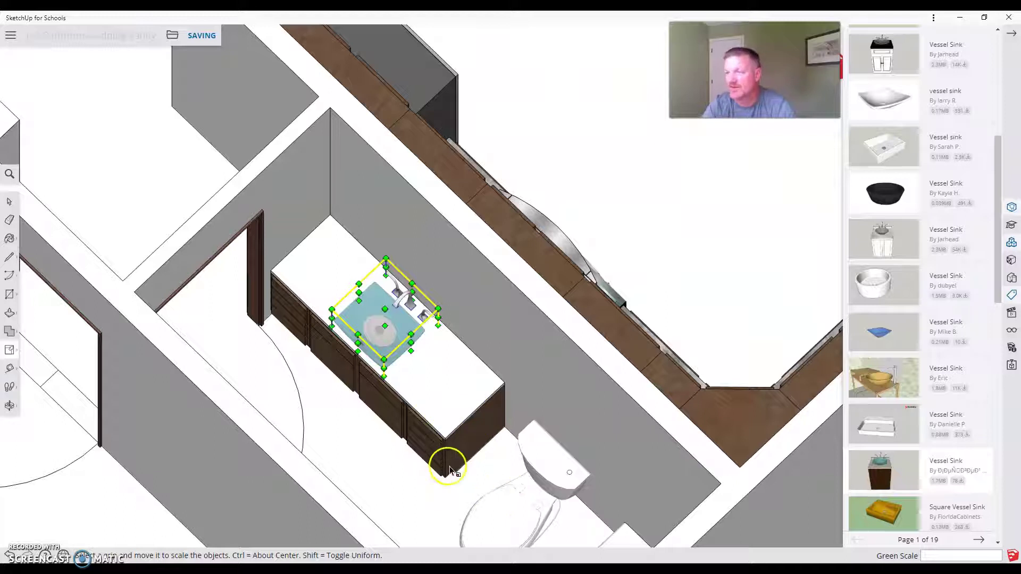
{"action": "middle_click_drag", "start_coordinate": [425, 481], "coordinate": [652, 426]}
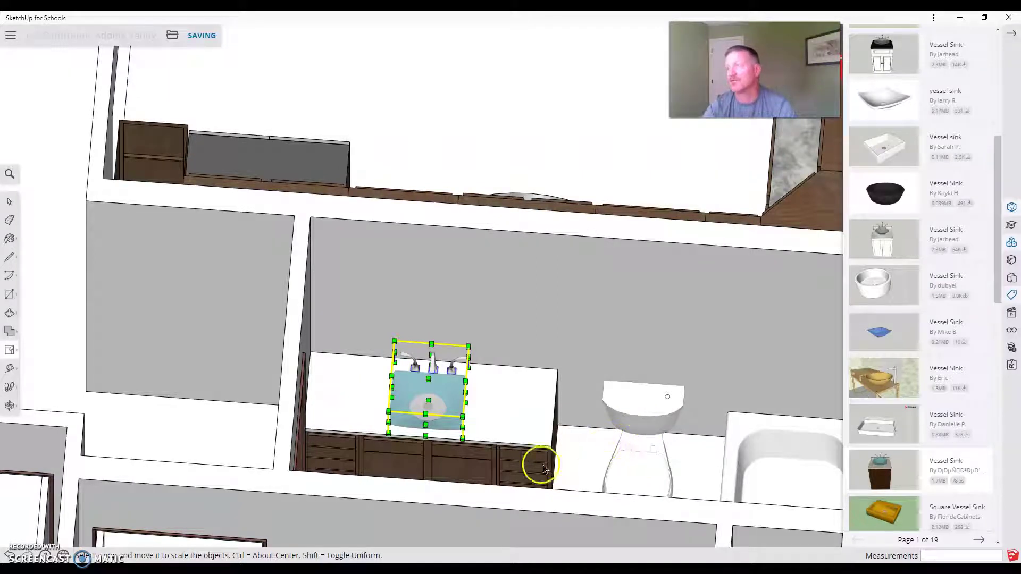
{"action": "scroll", "coordinate": [425, 415], "scroll_direction": "up", "scroll_amount": 6}
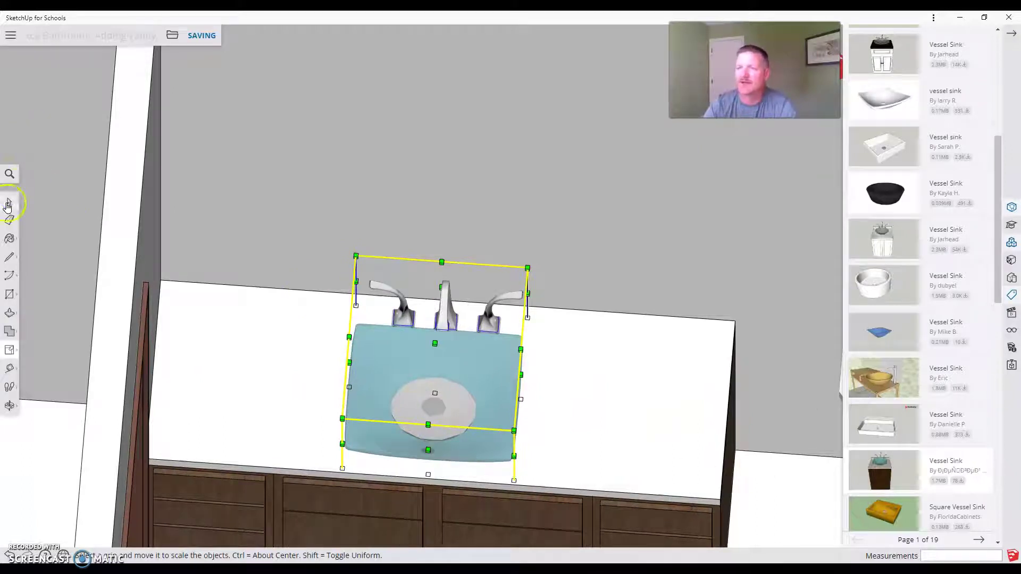
{"action": "left_click", "coordinate": [9, 201]}
{"action": "left_click", "coordinate": [274, 268]}
{"action": "scroll", "coordinate": [282, 283], "scroll_direction": "down", "scroll_amount": 3}
{"action": "scroll", "coordinate": [282, 283], "scroll_direction": "down", "scroll_amount": 3}
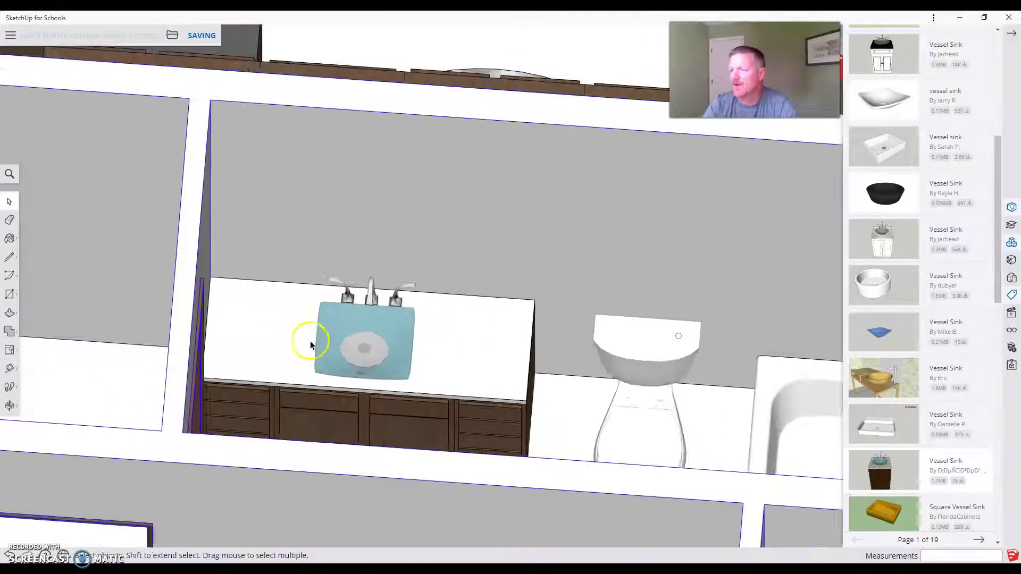
Turn on Color by Tag in the Tags panel from an overhead view
{"action": "middle_click_drag", "start_coordinate": [308, 346], "coordinate": [939, 278]}
{"action": "scroll", "coordinate": [920, 294], "scroll_direction": "down", "scroll_amount": 5}
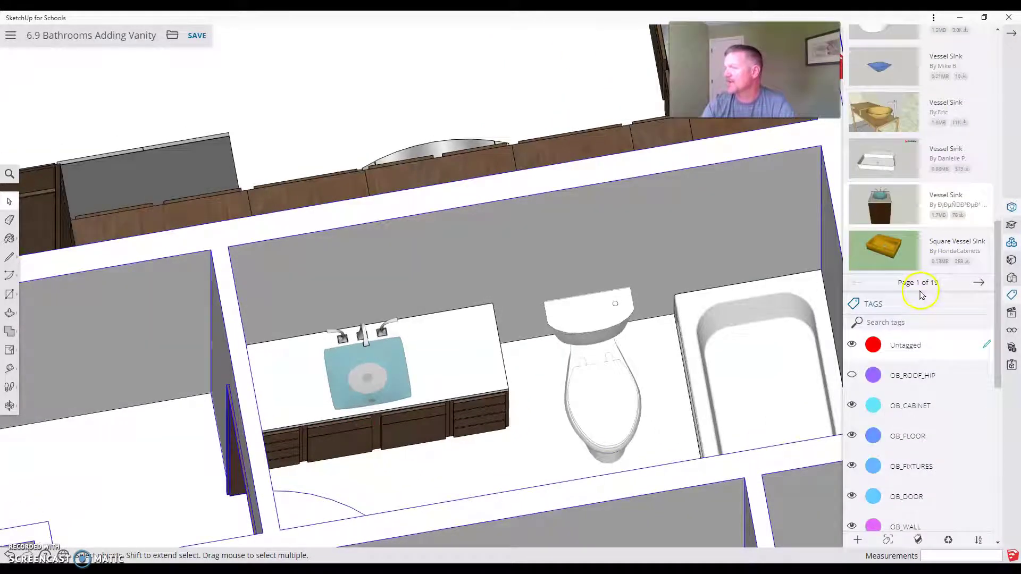
{"action": "scroll", "coordinate": [919, 308], "scroll_direction": "down", "scroll_amount": 8}
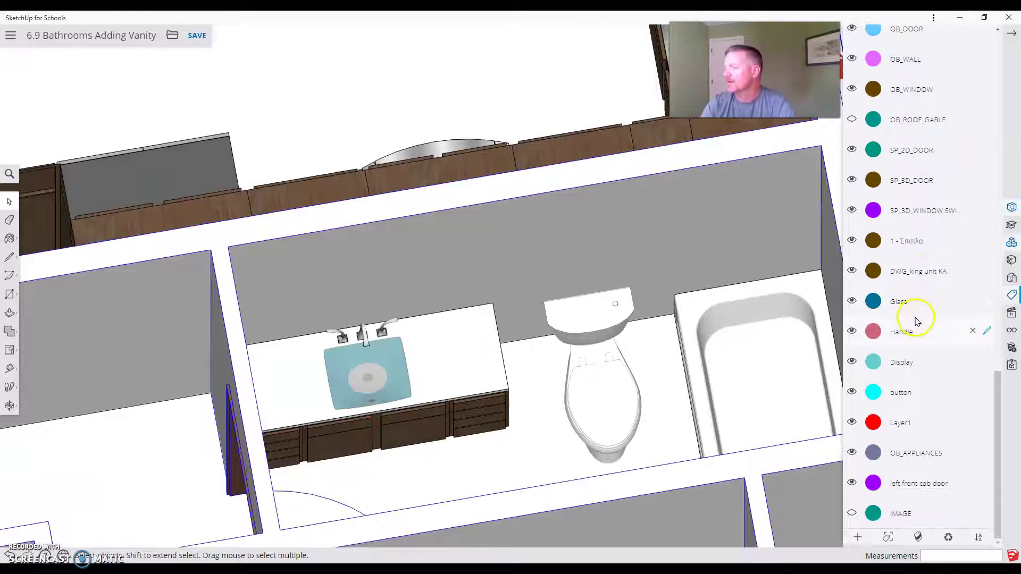
{"action": "left_click", "coordinate": [920, 538]}
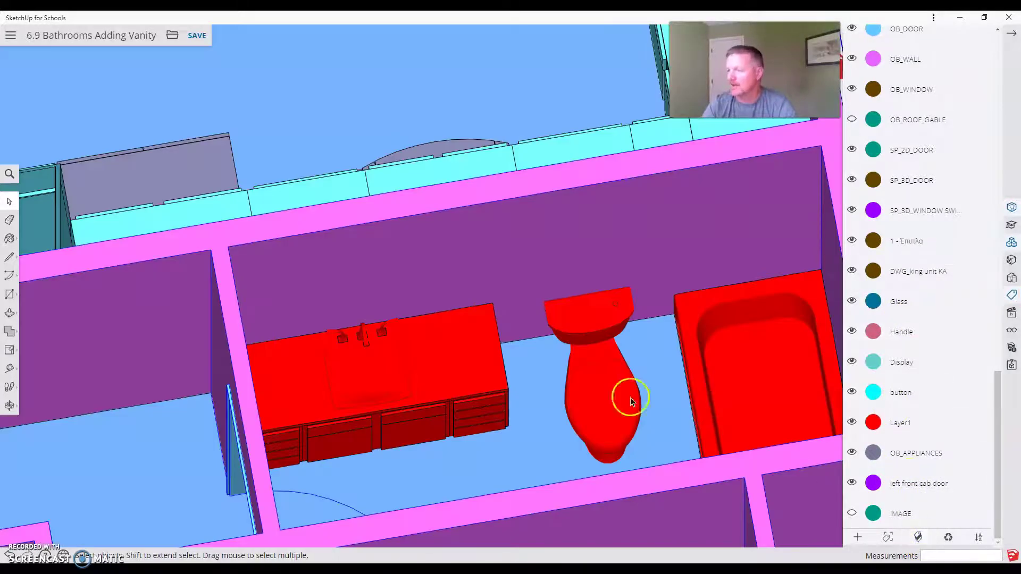
Select the tub, toilet and vessel sink together
{"action": "scroll", "coordinate": [374, 234], "scroll_direction": "down", "scroll_amount": 3}
{"action": "scroll", "coordinate": [544, 340], "scroll_direction": "up", "scroll_amount": 3}
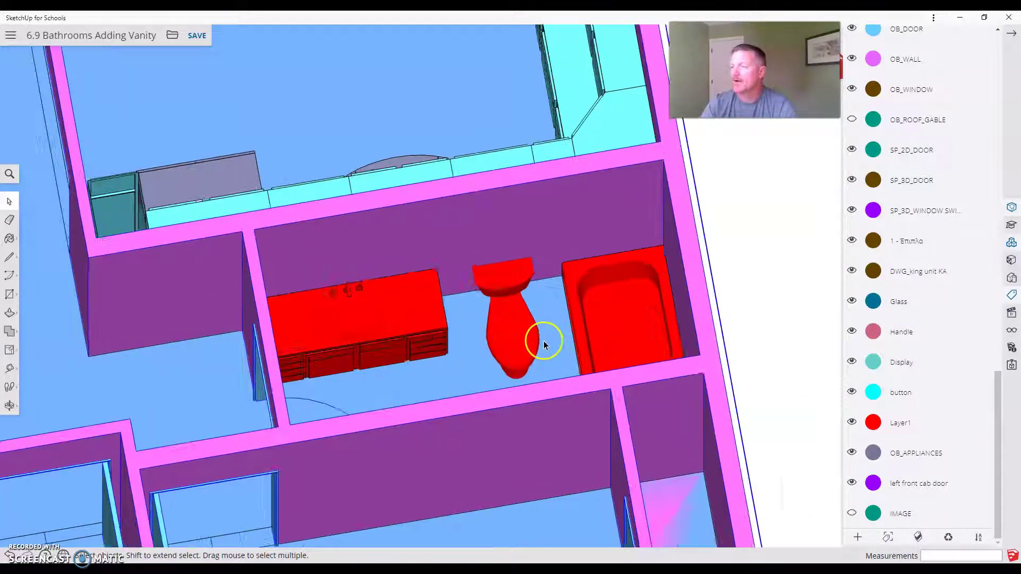
{"action": "scroll", "coordinate": [544, 342], "scroll_direction": "up", "scroll_amount": 2}
{"action": "left_click", "coordinate": [594, 238]}
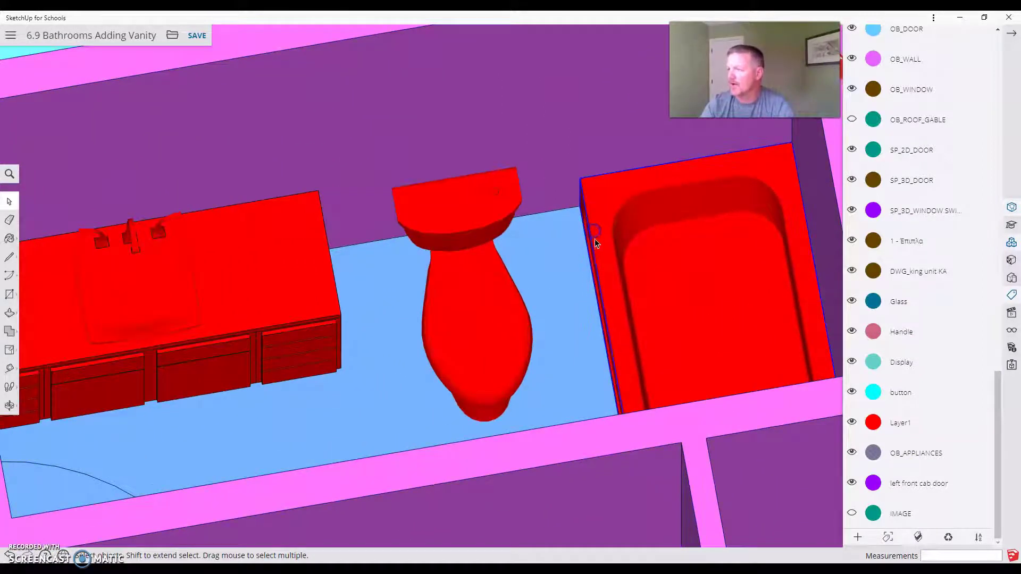
{"action": "left_click", "coordinate": [480, 290]}
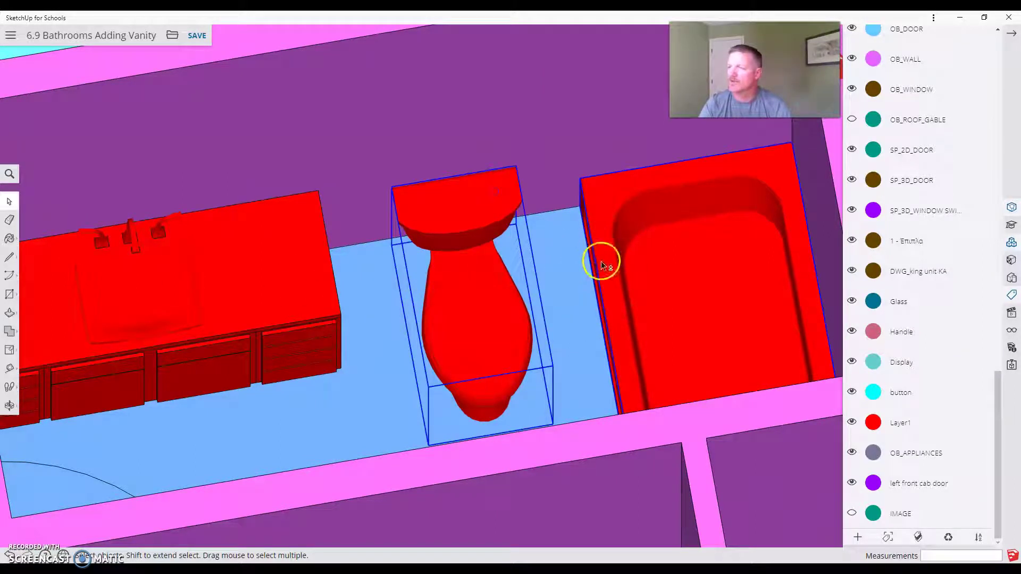
{"action": "left_click", "coordinate": [149, 241], "text": "shift"}
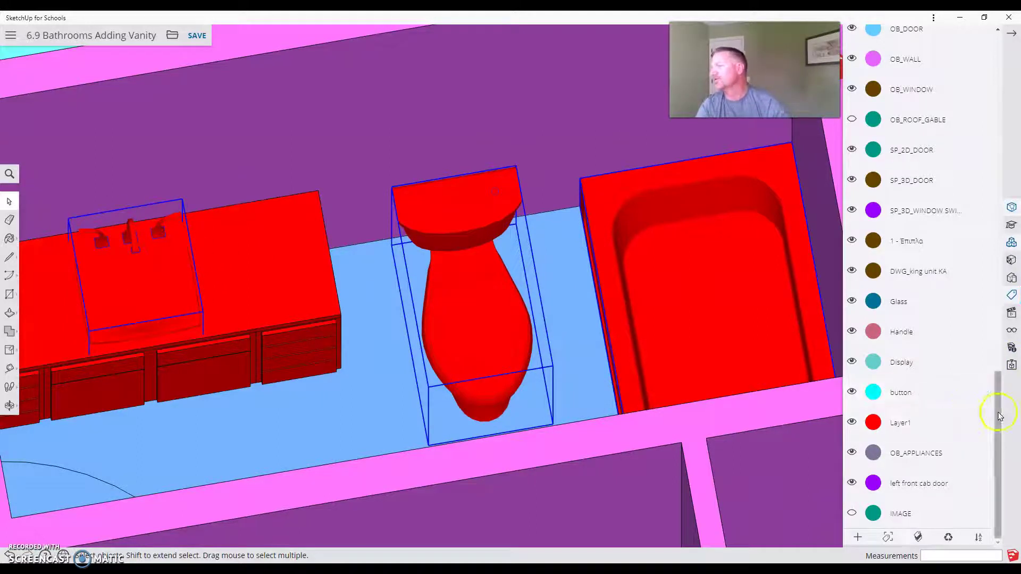
{"action": "mouse_move", "coordinate": [999, 417]}
{"action": "left_mouse_down"}
{"action": "mouse_move", "coordinate": [1015, 356]}
{"action": "mouse_move", "coordinate": [978, 230]}
{"action": "left_mouse_up"}
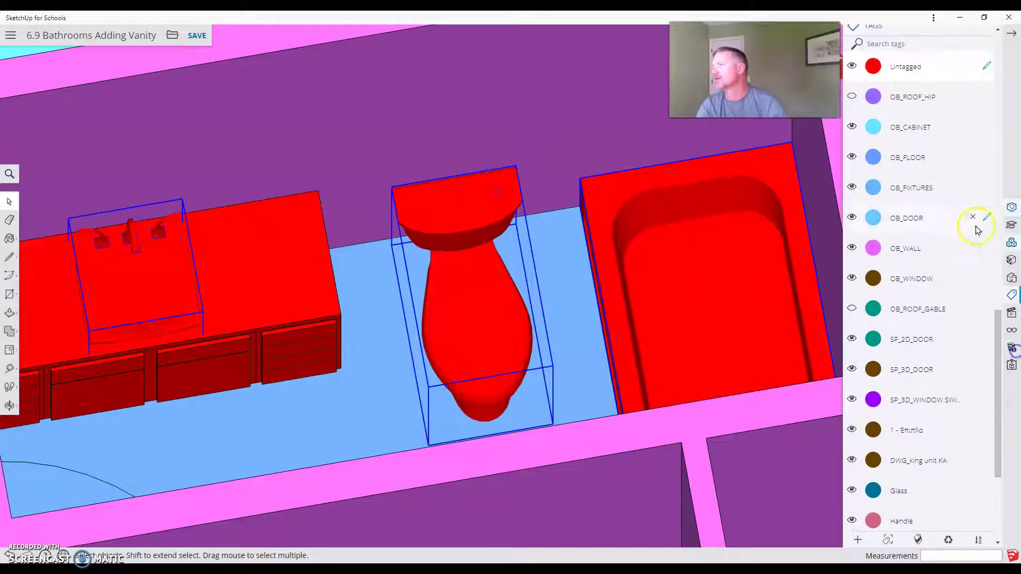
Assign the OB_FIXTURES tag to the selected tub, toilet and sink in Entity Info
{"action": "left_click", "coordinate": [1012, 209]}
{"action": "left_click", "coordinate": [904, 198]}
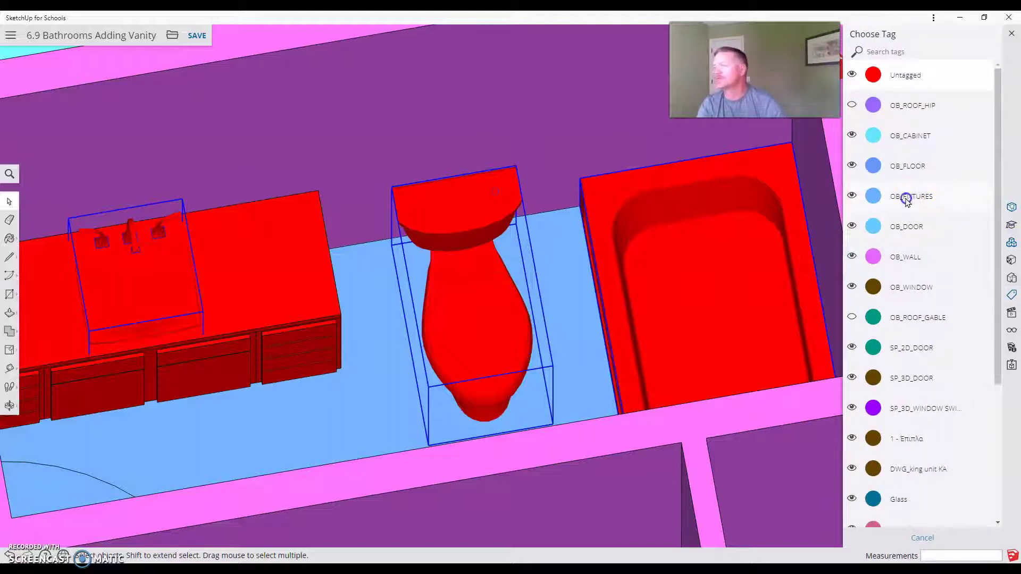
{"action": "left_click", "coordinate": [908, 198]}
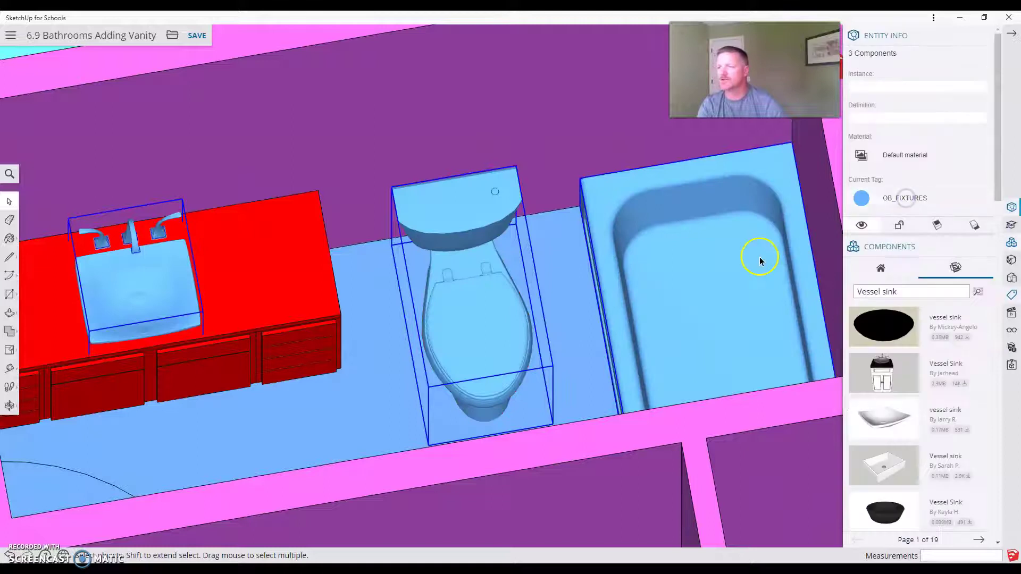
Select the left and right vanity drawer units and tag them OB_CABINET
{"action": "left_click", "coordinate": [315, 350]}
{"action": "left_click", "coordinate": [34, 388], "text": "shift"}
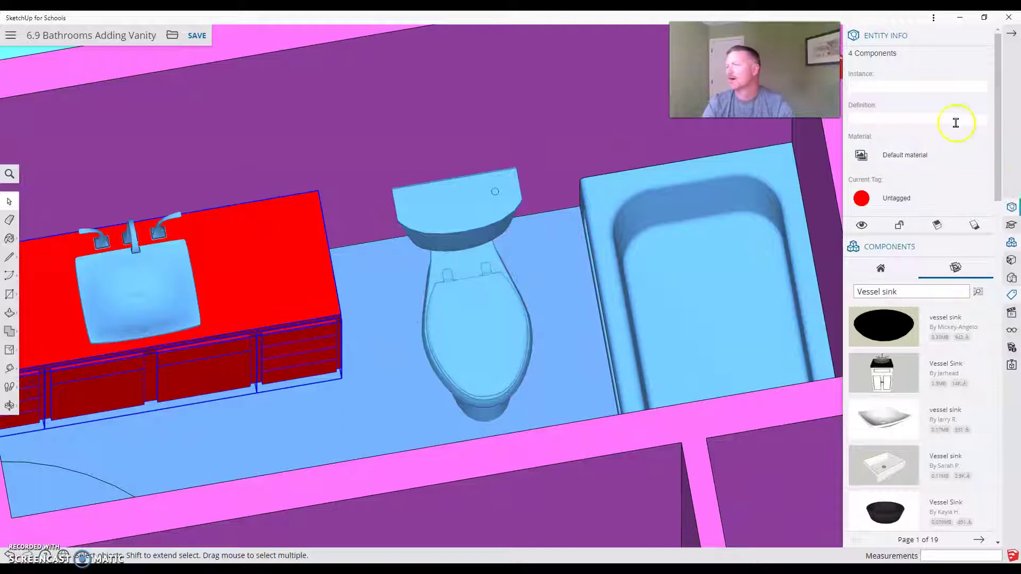
{"action": "left_click", "coordinate": [904, 197]}
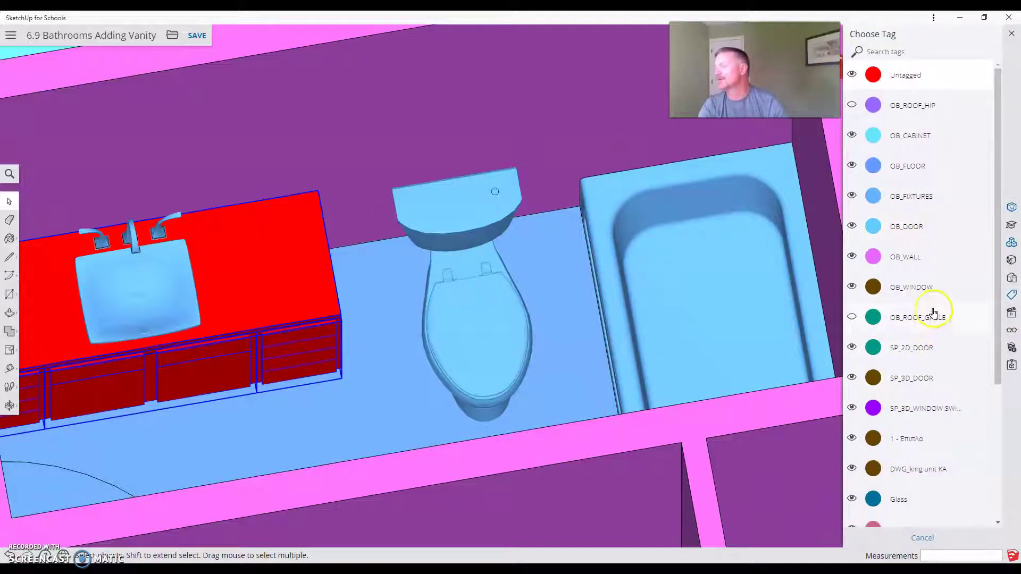
{"action": "left_click", "coordinate": [911, 135]}
{"action": "scroll", "coordinate": [692, 268], "scroll_direction": "down", "scroll_amount": 3}
{"action": "scroll", "coordinate": [638, 272], "scroll_direction": "up", "scroll_amount": 1}
{"action": "scroll", "coordinate": [359, 317], "scroll_direction": "down", "scroll_amount": 2}
{"action": "middle_click_drag", "start_coordinate": [365, 388], "coordinate": [573, 239]}
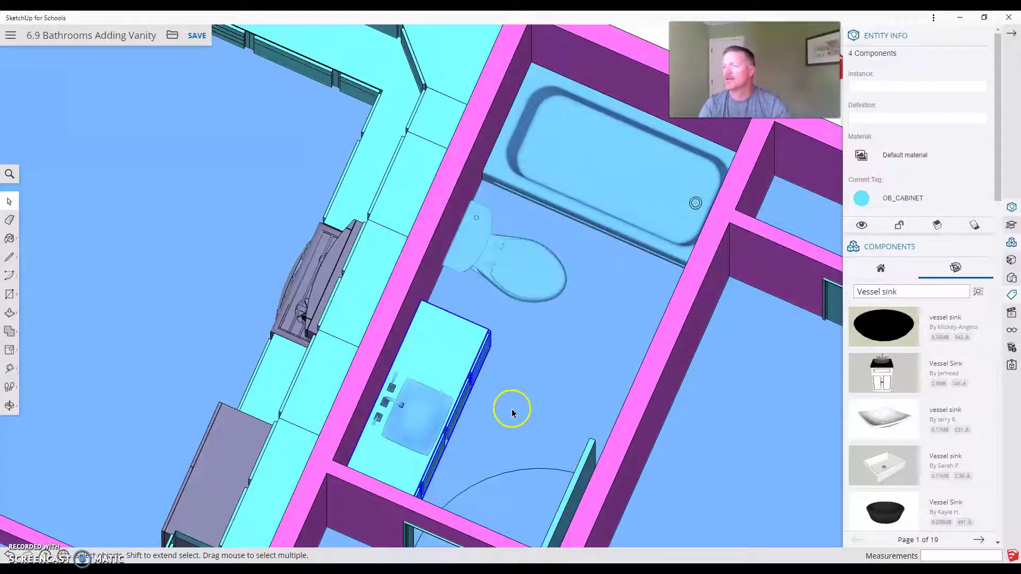
{"action": "left_click", "coordinate": [216, 204]}
Turn Color by Tag off so the model shows its material colours
{"action": "left_click", "coordinate": [1012, 294]}
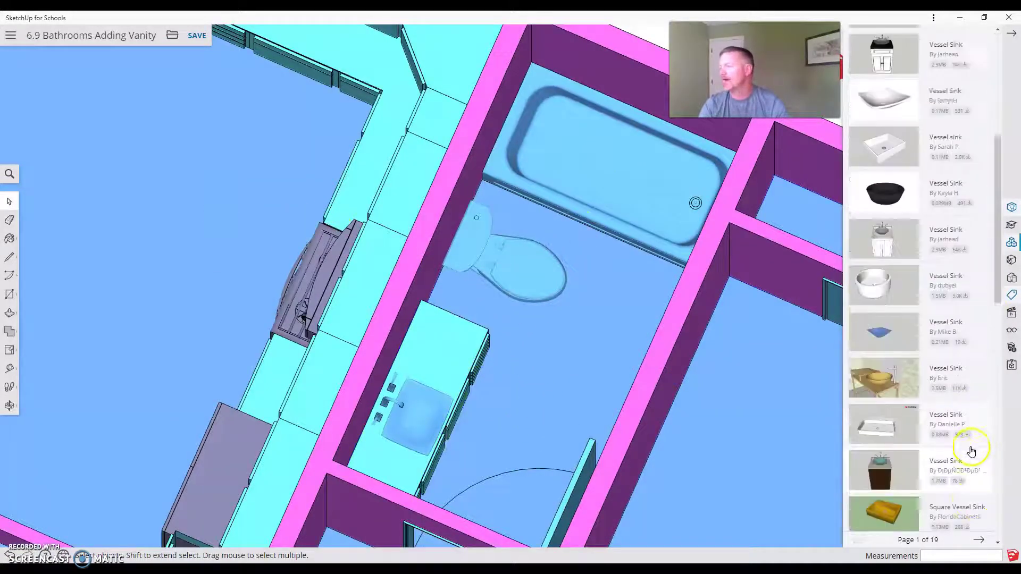
{"action": "scroll", "coordinate": [971, 451], "scroll_direction": "down", "scroll_amount": 10}
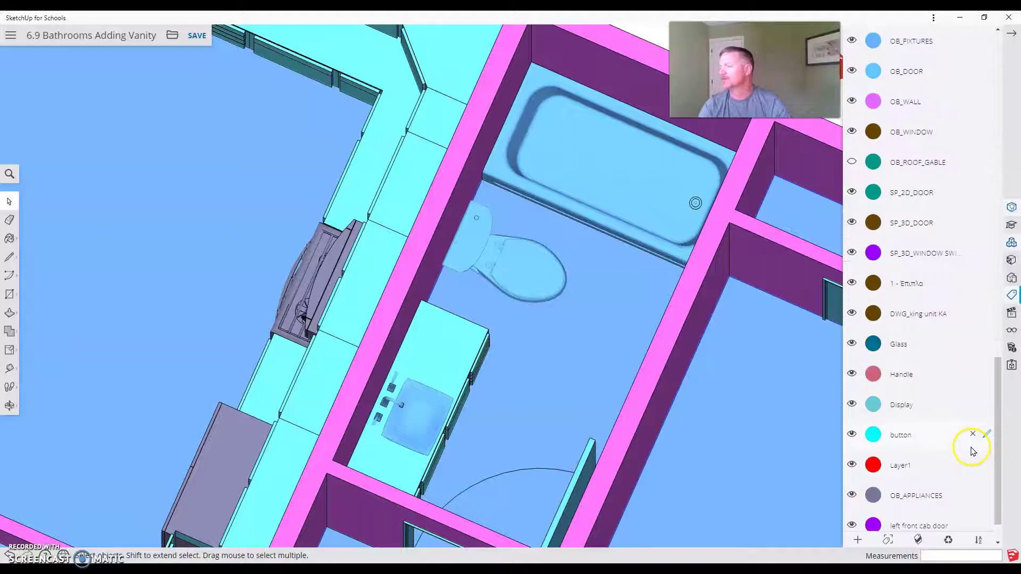
{"action": "left_click", "coordinate": [920, 539]}
{"action": "scroll", "coordinate": [512, 277], "scroll_direction": "up", "scroll_amount": 5}
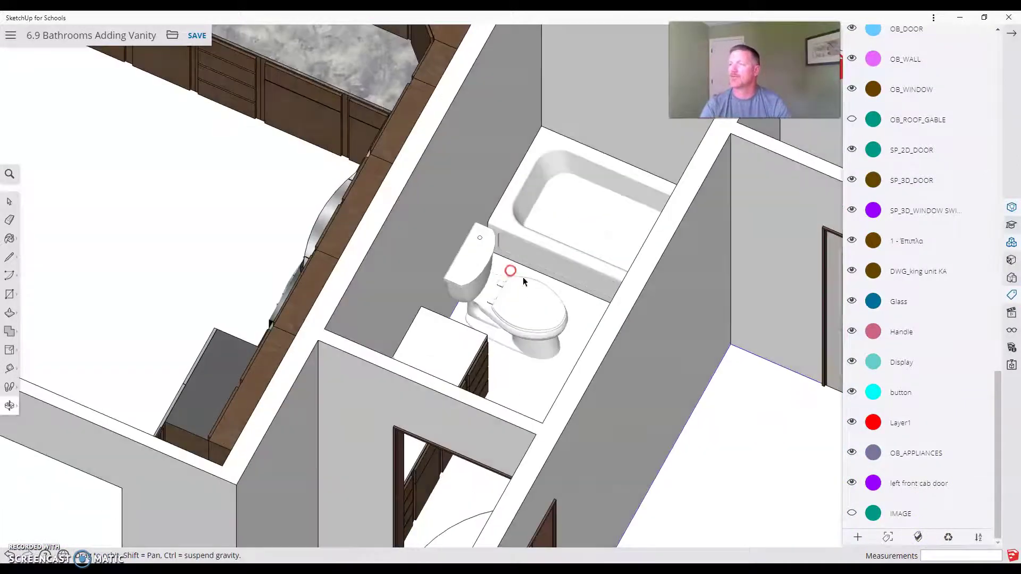
{"action": "scroll", "coordinate": [521, 282], "scroll_direction": "down", "scroll_amount": 10}
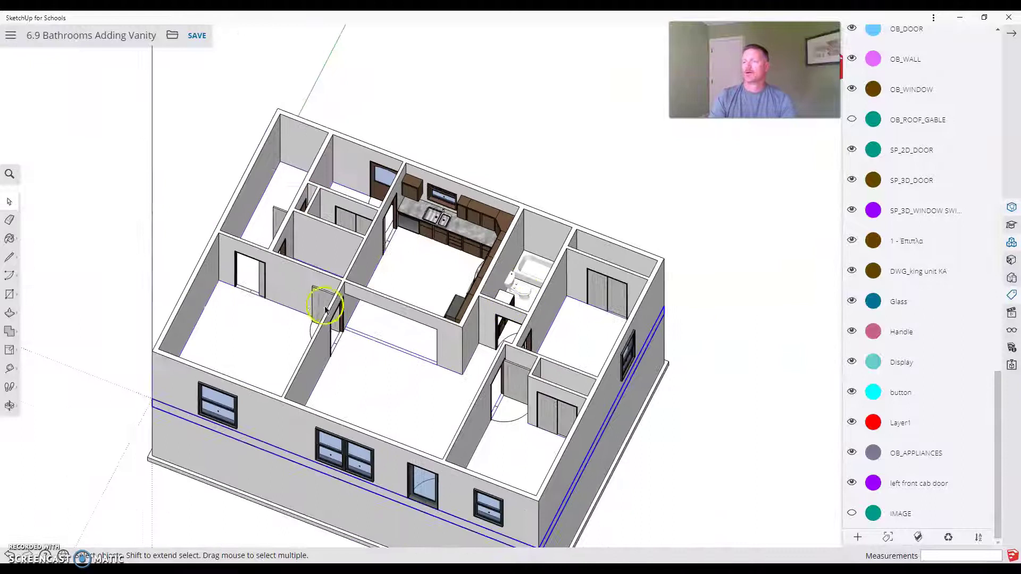
Make the IMAGE tag visible and view the floor-plan image under the house in 3-D
{"action": "middle_click_drag", "start_coordinate": [521, 286], "coordinate": [466, 343]}
{"action": "scroll", "coordinate": [210, 384], "scroll_direction": "up", "scroll_amount": 4}
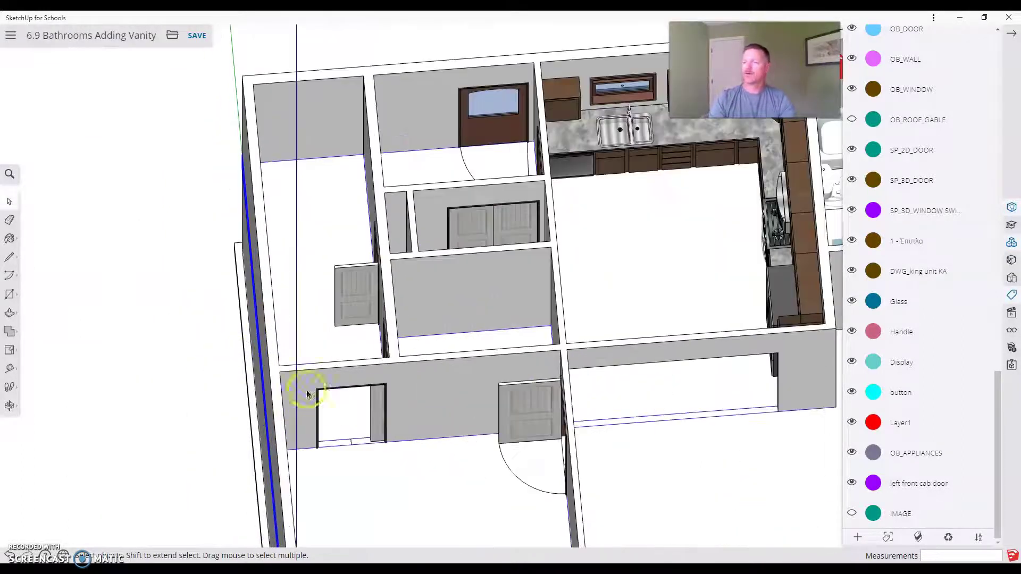
{"action": "left_click", "coordinate": [851, 515]}
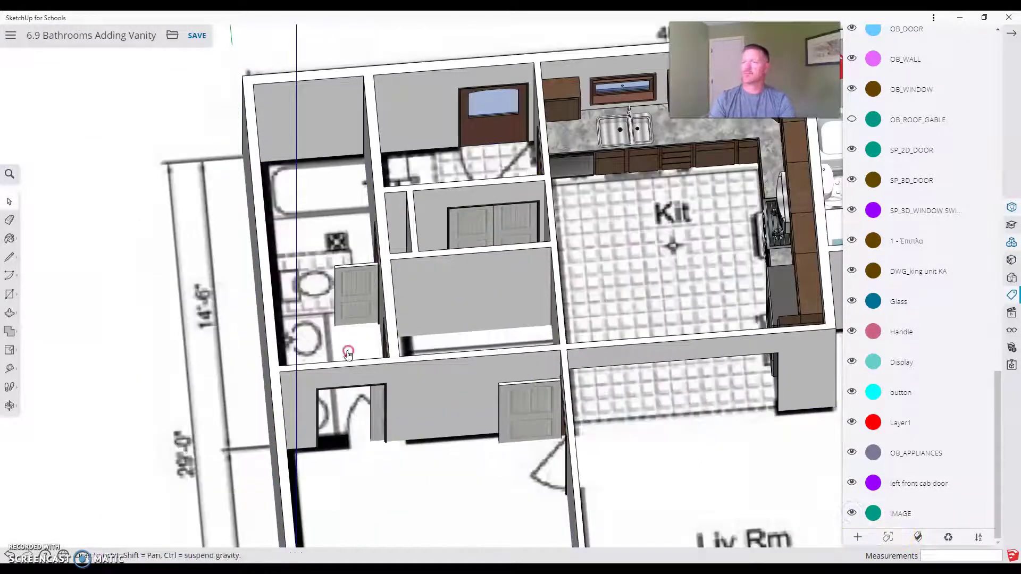
{"action": "middle_click_drag", "start_coordinate": [342, 353], "coordinate": [335, 377]}
{"action": "scroll", "coordinate": [327, 171], "scroll_direction": "up", "scroll_amount": 3}
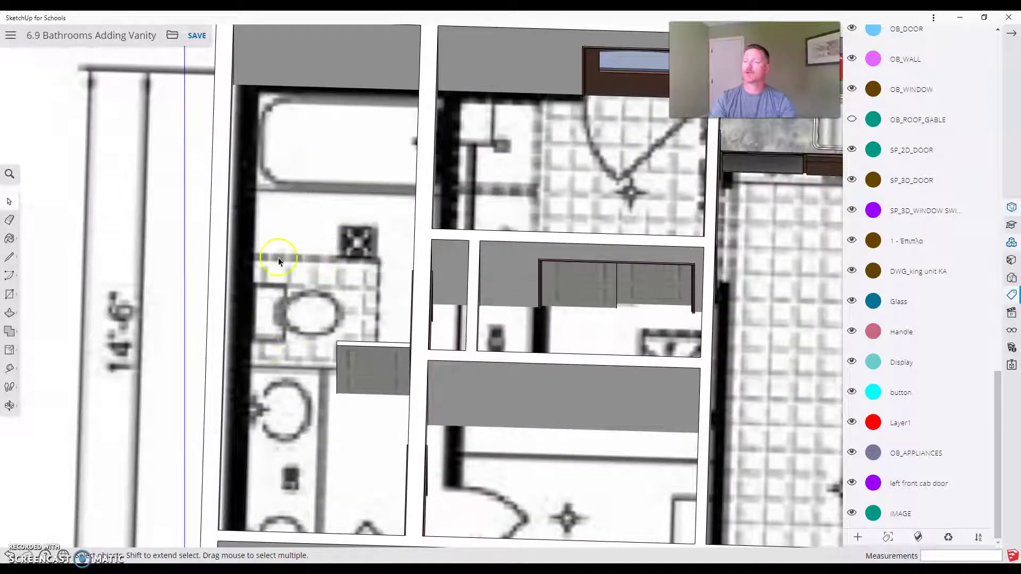
{"action": "scroll", "coordinate": [279, 260], "scroll_direction": "down", "scroll_amount": 2}
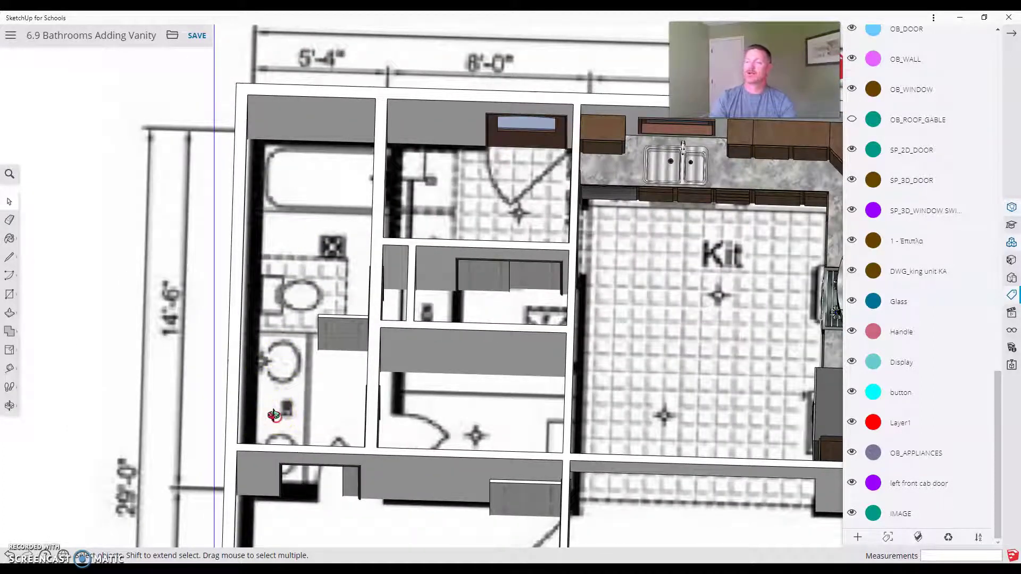
{"action": "middle_click_drag", "start_coordinate": [269, 417], "coordinate": [310, 156]}
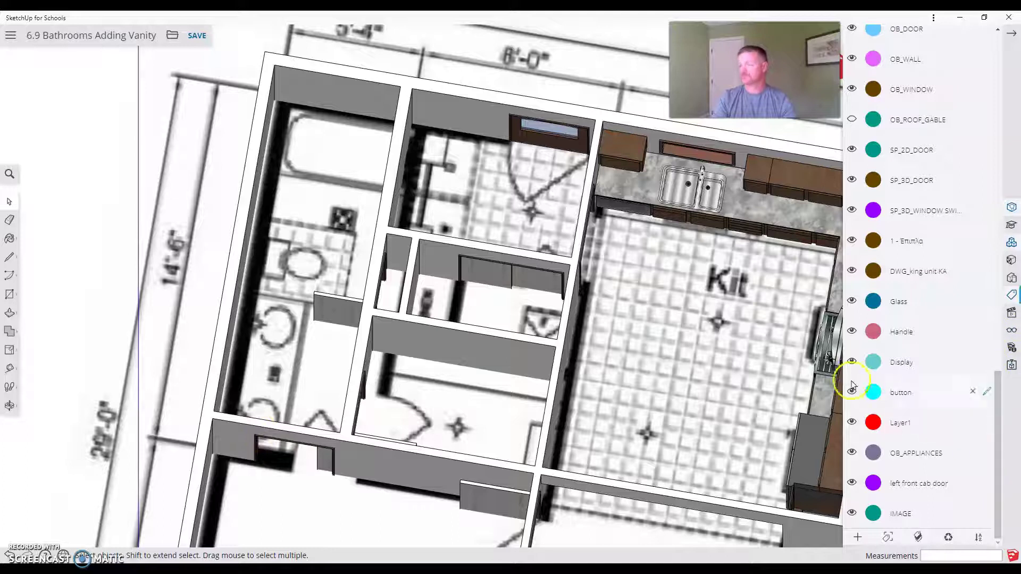
{"action": "scroll", "coordinate": [323, 199], "scroll_direction": "down", "scroll_amount": 5}
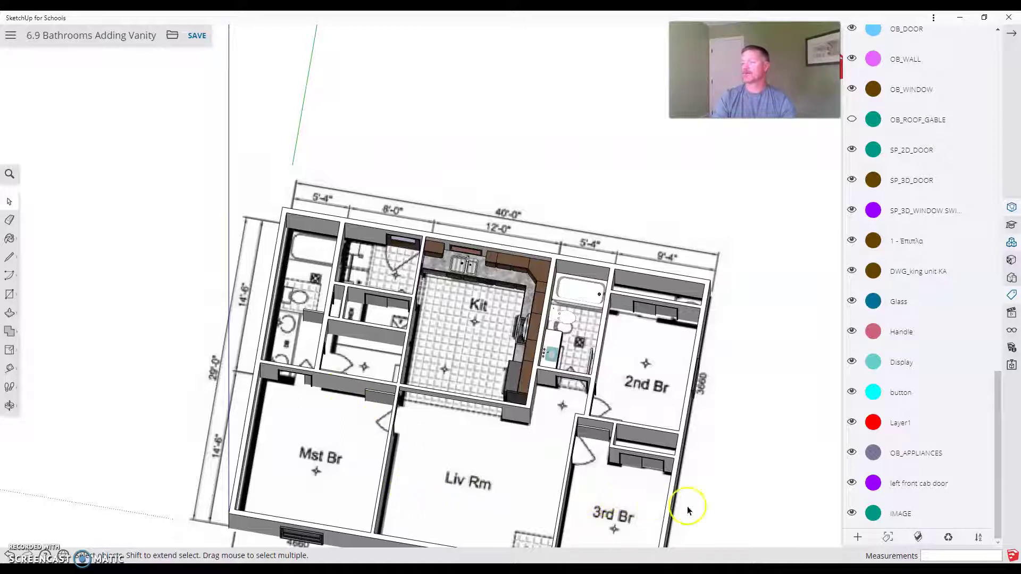
{"action": "scroll", "coordinate": [607, 358], "scroll_direction": "down", "scroll_amount": 1}
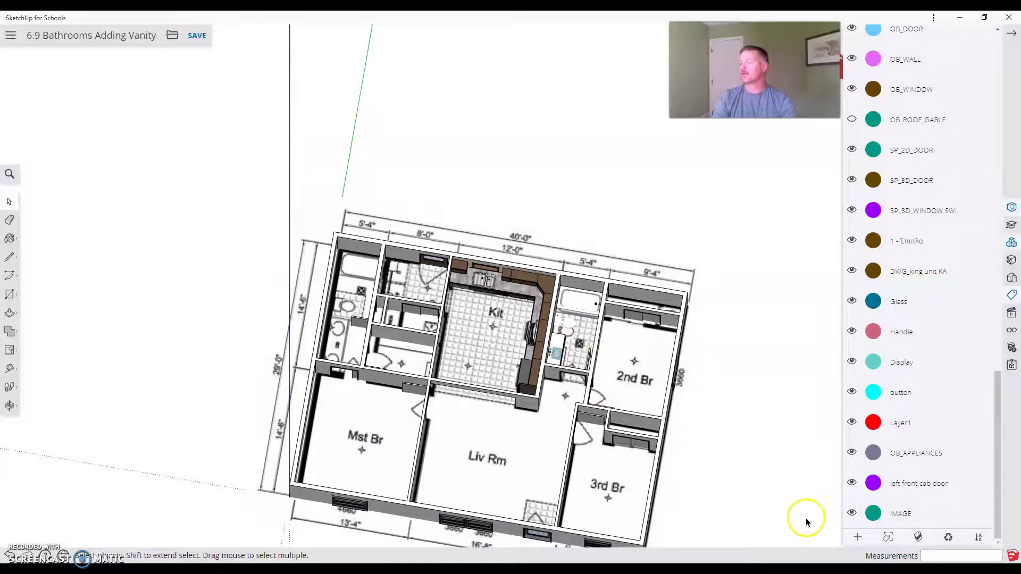
{"action": "middle_click_drag", "start_coordinate": [788, 519], "coordinate": [700, 406]}
{"action": "scroll", "coordinate": [581, 361], "scroll_direction": "up", "scroll_amount": 3}
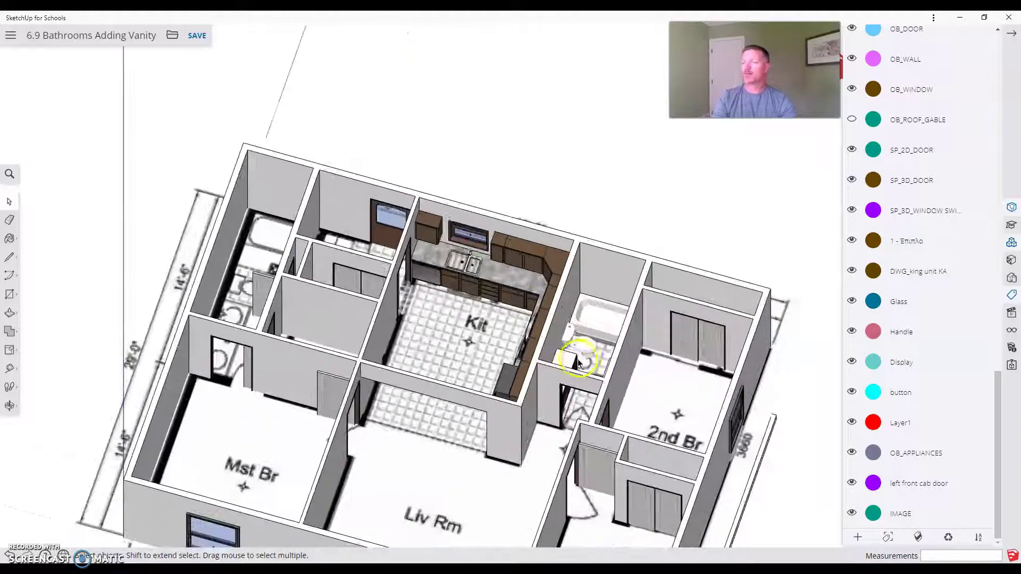
{"action": "scroll", "coordinate": [581, 362], "scroll_direction": "up", "scroll_amount": 2}
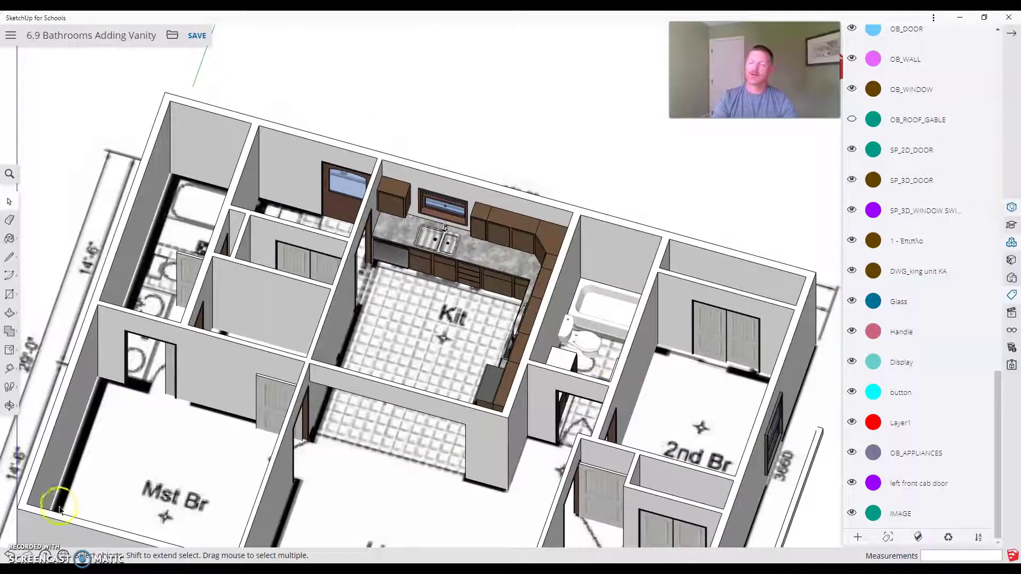